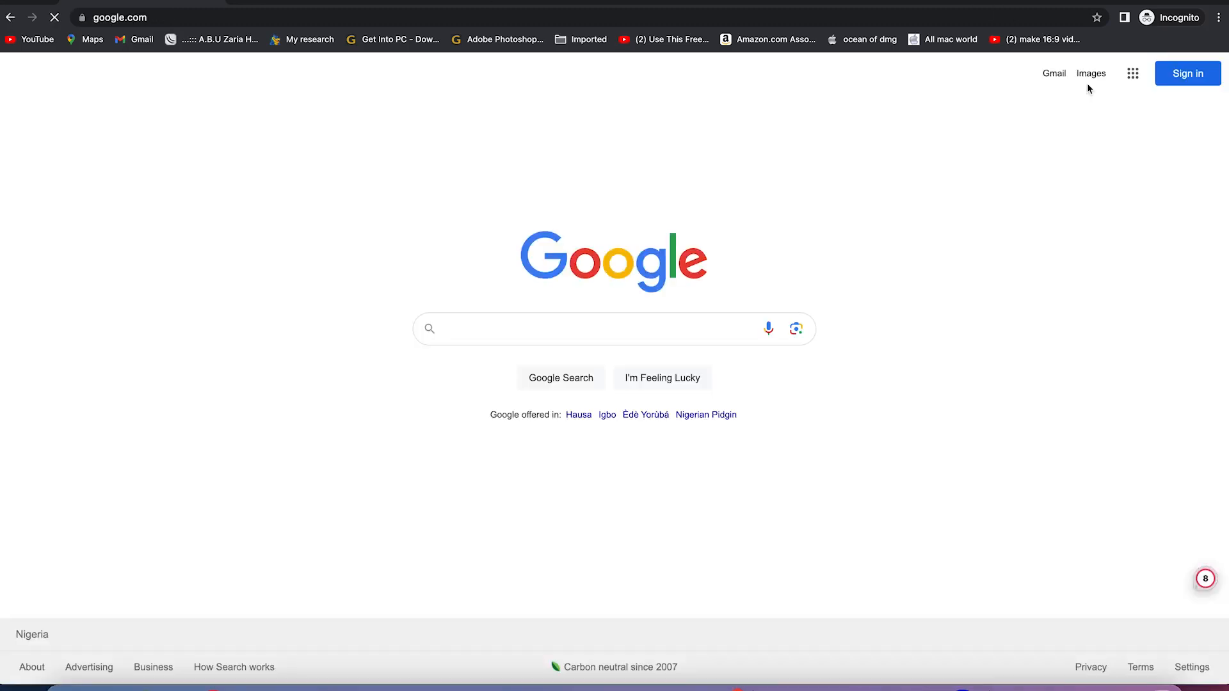
Find the Canva website with a Google search for "canva" and create a blank Video design.
text(canva)
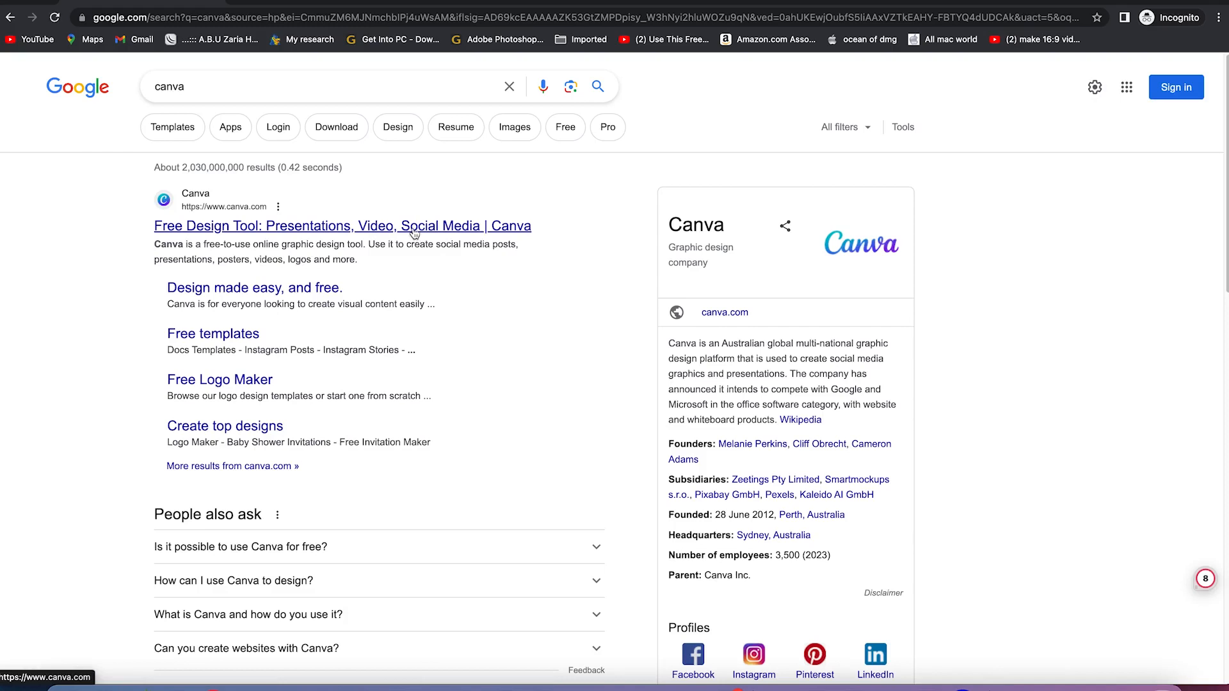
click(415, 227)
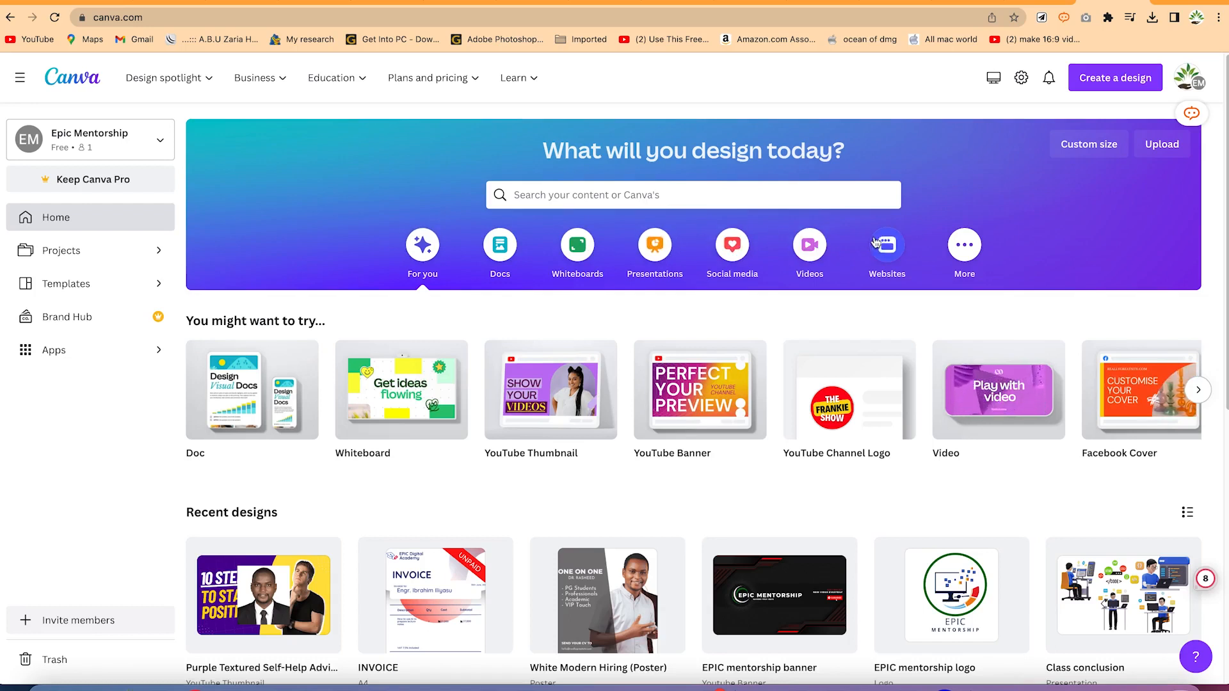
mouse_move(592, 421)
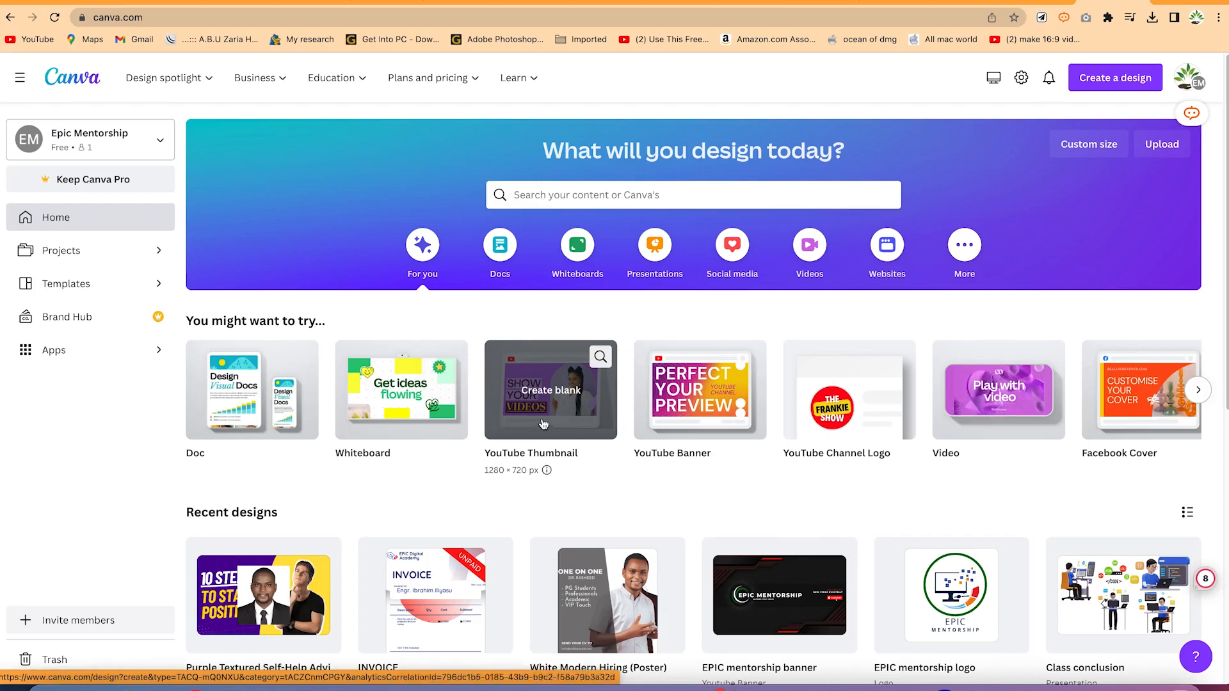
mouse_move(682, 408)
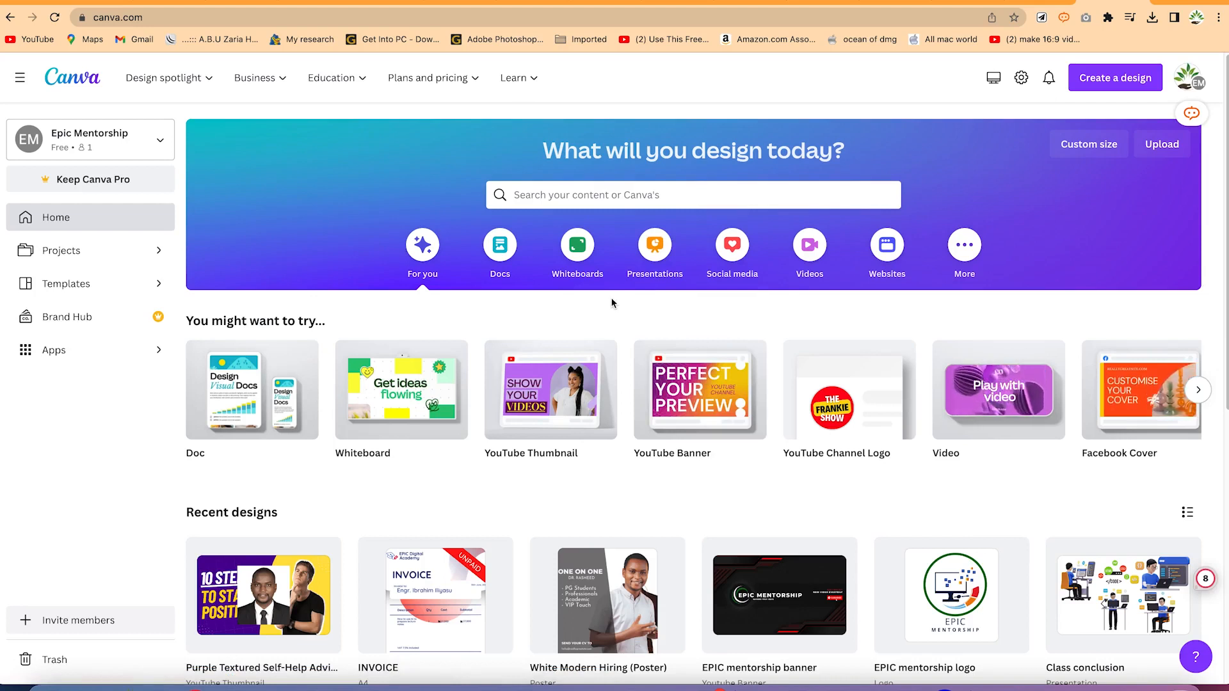
mouse_move(982, 395)
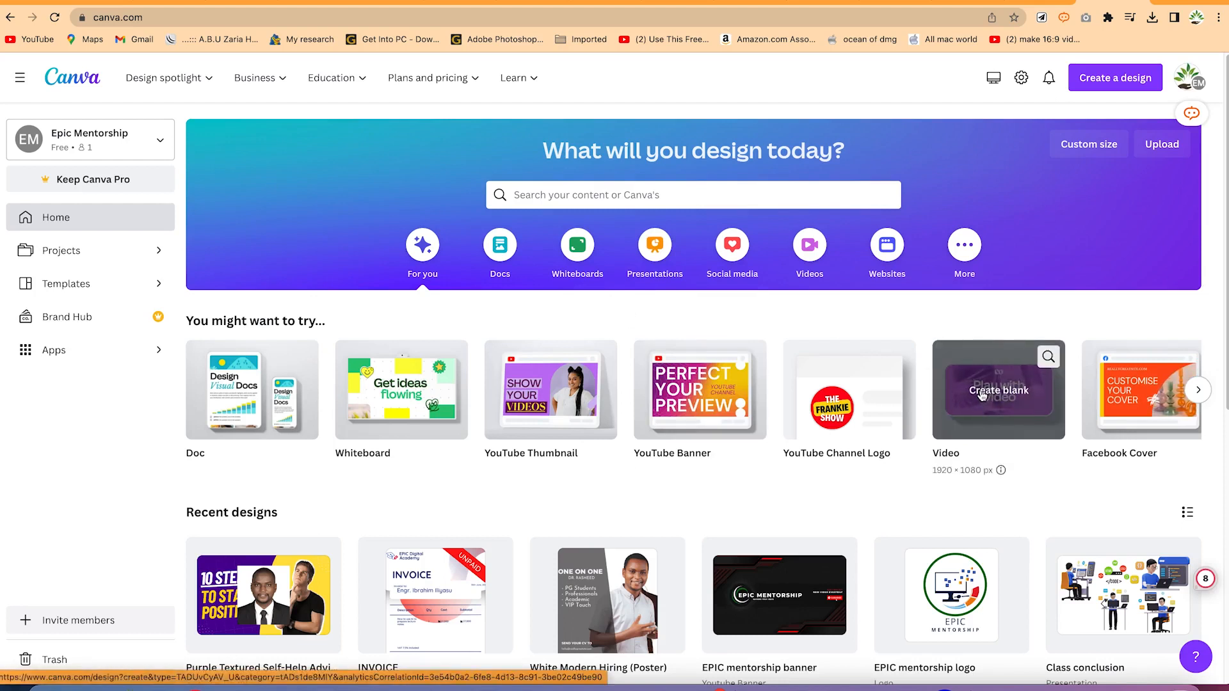
click(982, 394)
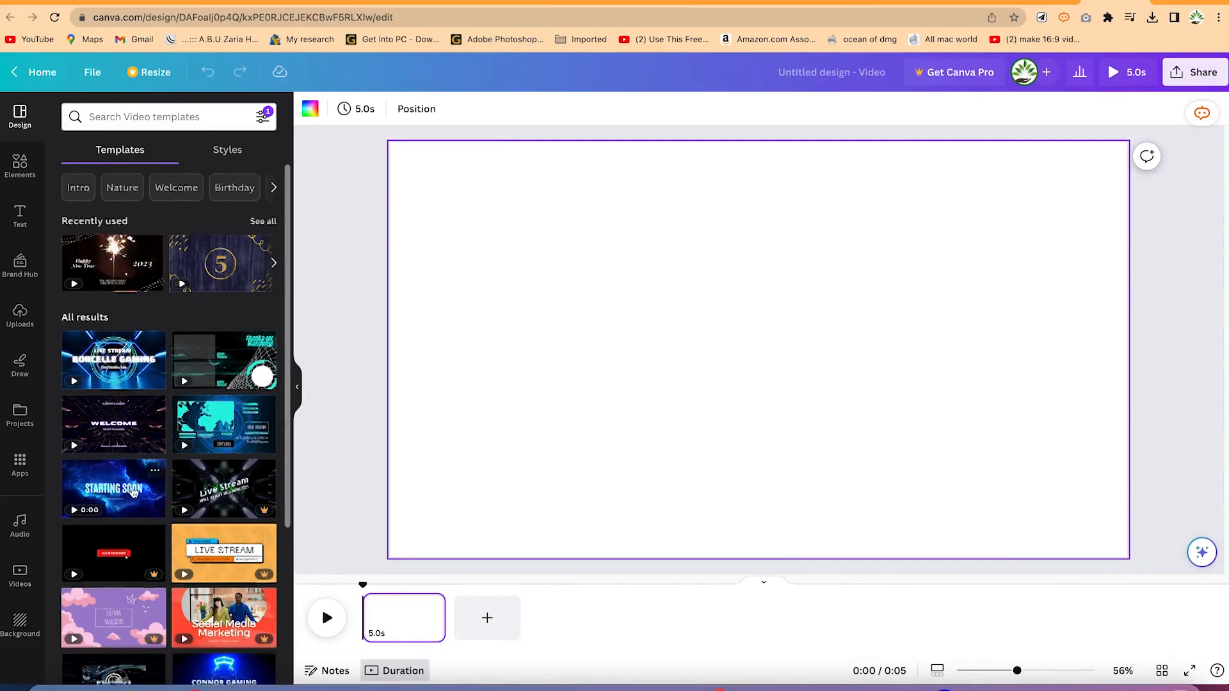
Browse the available video templates for the blank design.
scroll(135, 484, down, 4)
scroll(136, 485, down, 3)
scroll(136, 483, up, 5)
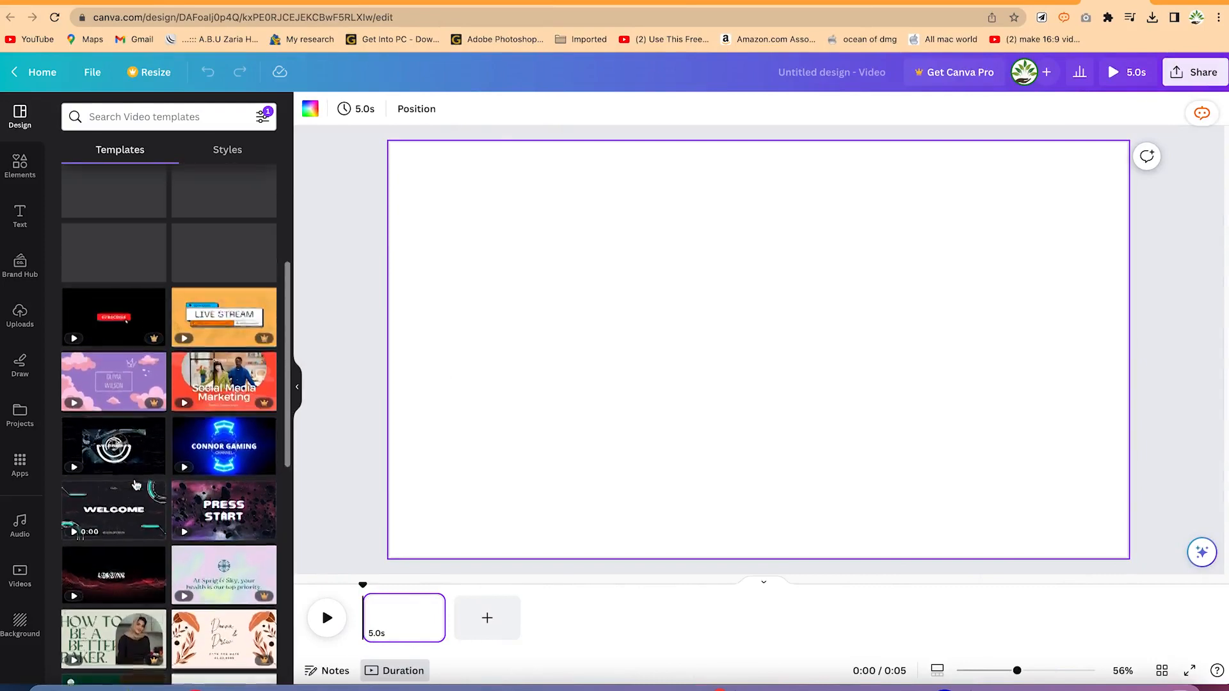
scroll(135, 480, up, 2)
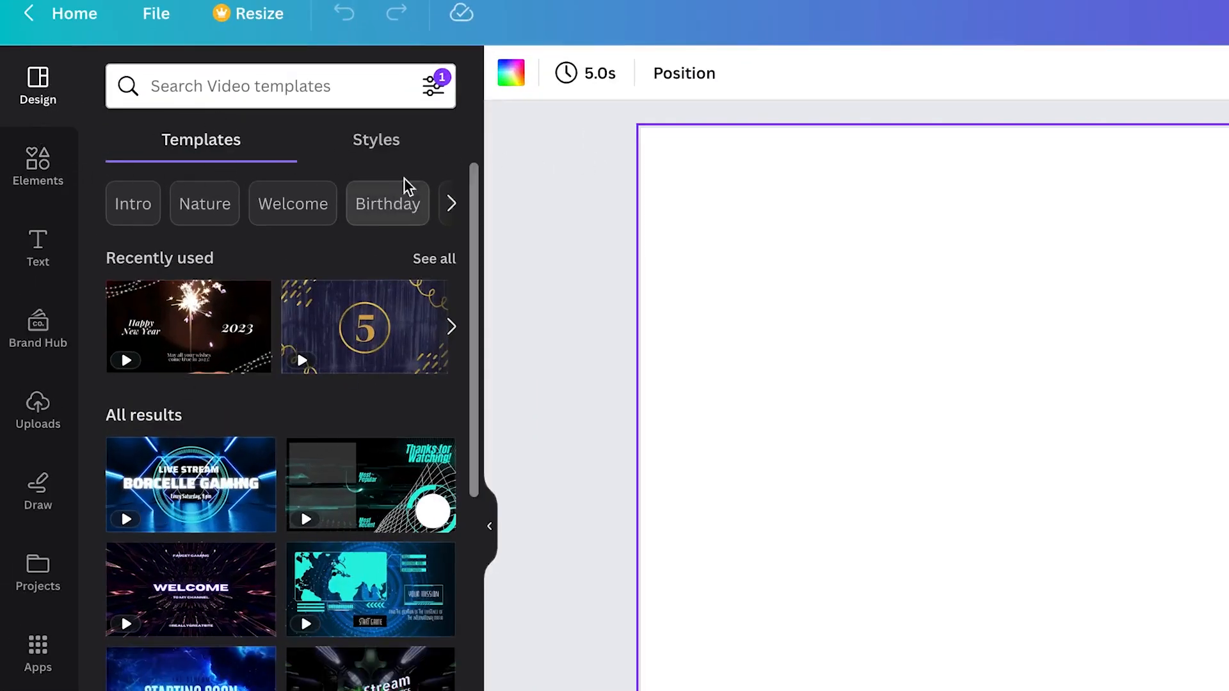
Look through the design styles, including the brand kit, combinations and colour palettes, and return to the templates.
click(393, 141)
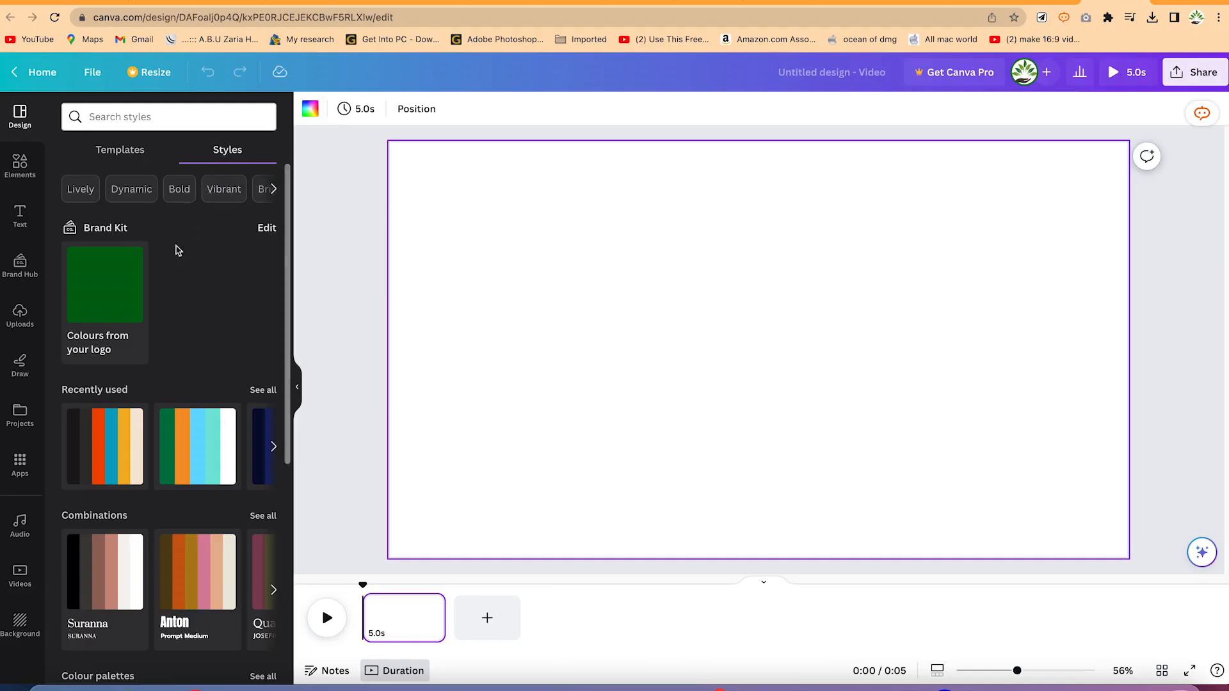
scroll(160, 447, down, 6)
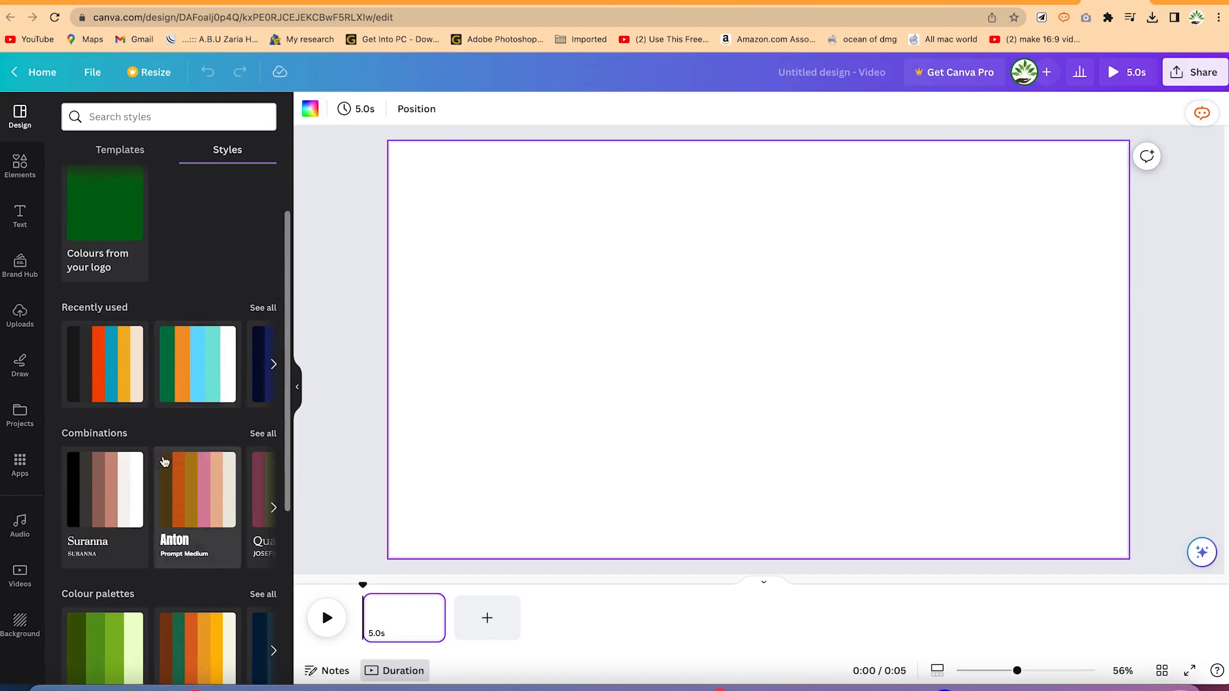
scroll(165, 471, up, 6)
scroll(164, 467, down, 6)
scroll(160, 461, up, 6)
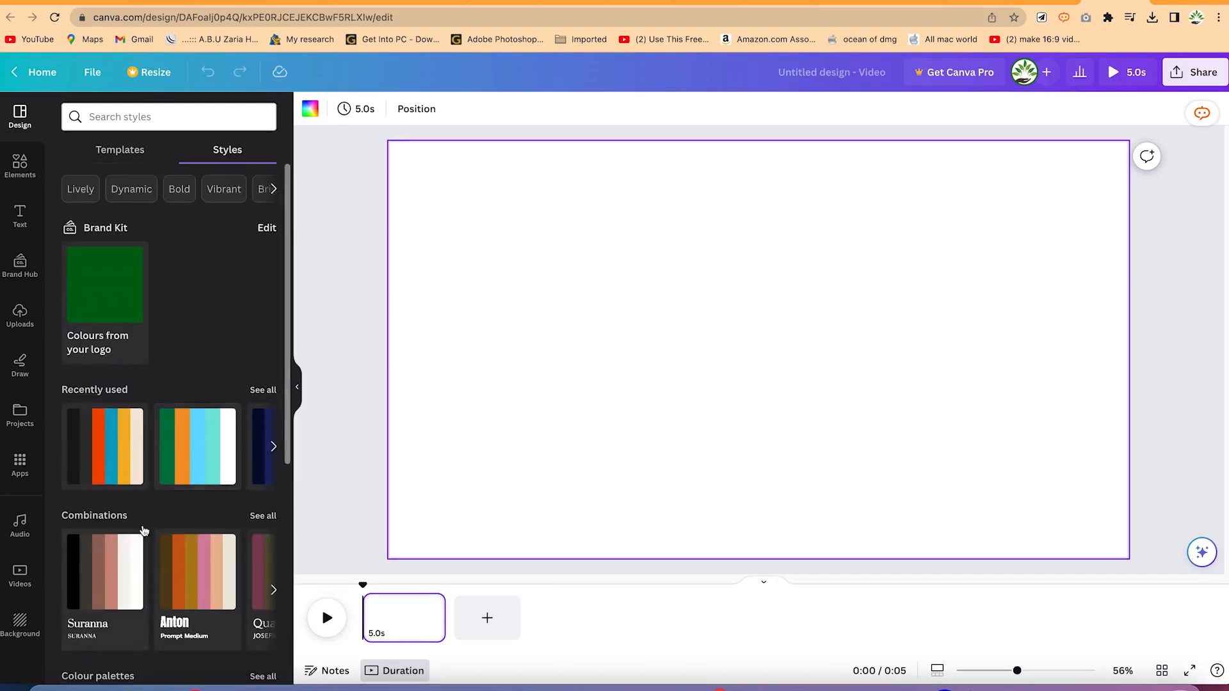
click(120, 150)
Browse the default text styles and font combinations, and view the Brand Hub.
click(19, 221)
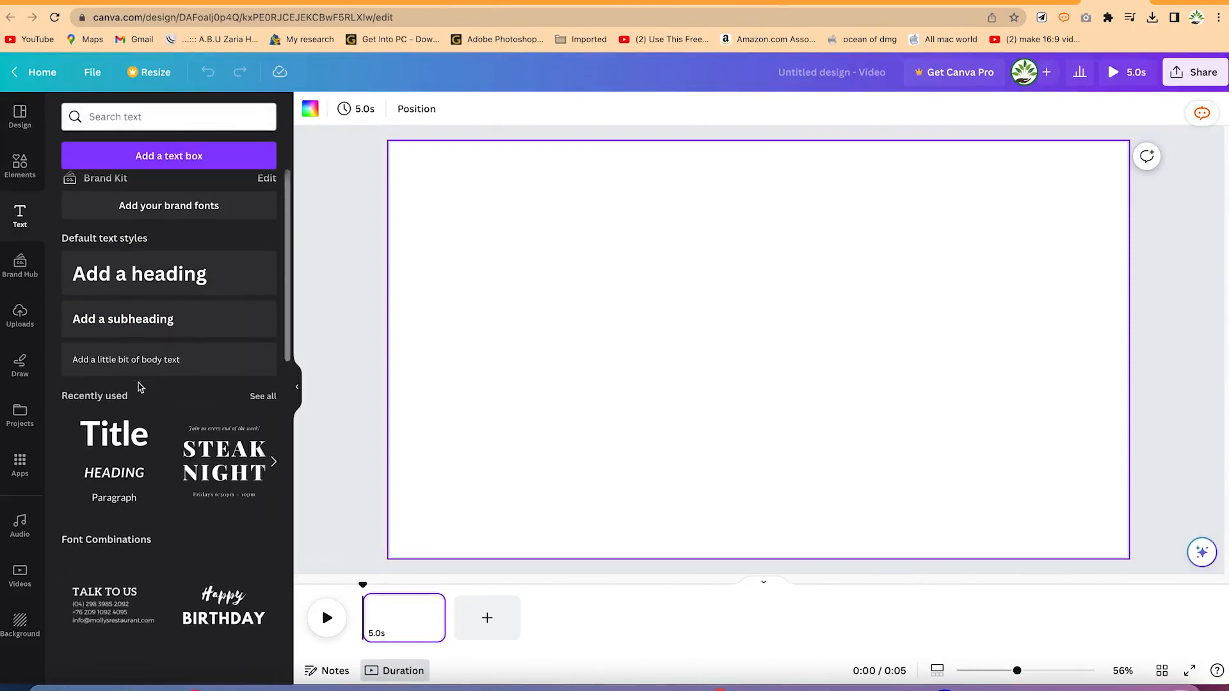
scroll(139, 384, down, 5)
scroll(139, 371, up, 6)
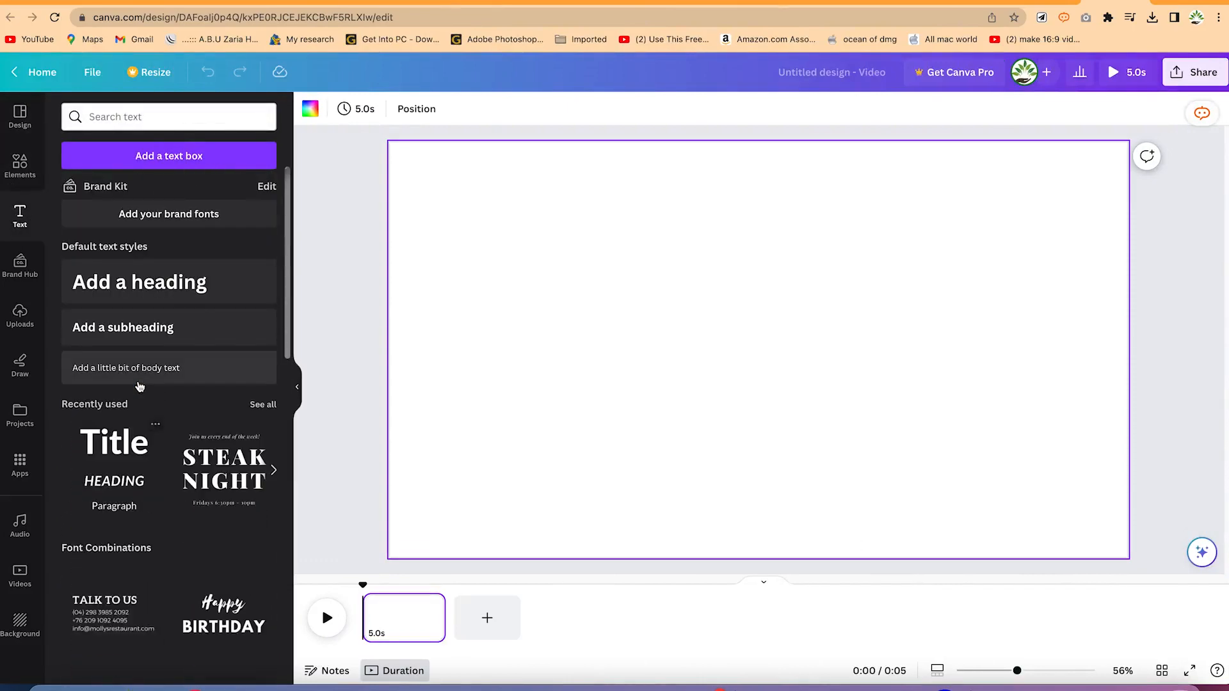
scroll(144, 359, down, 10)
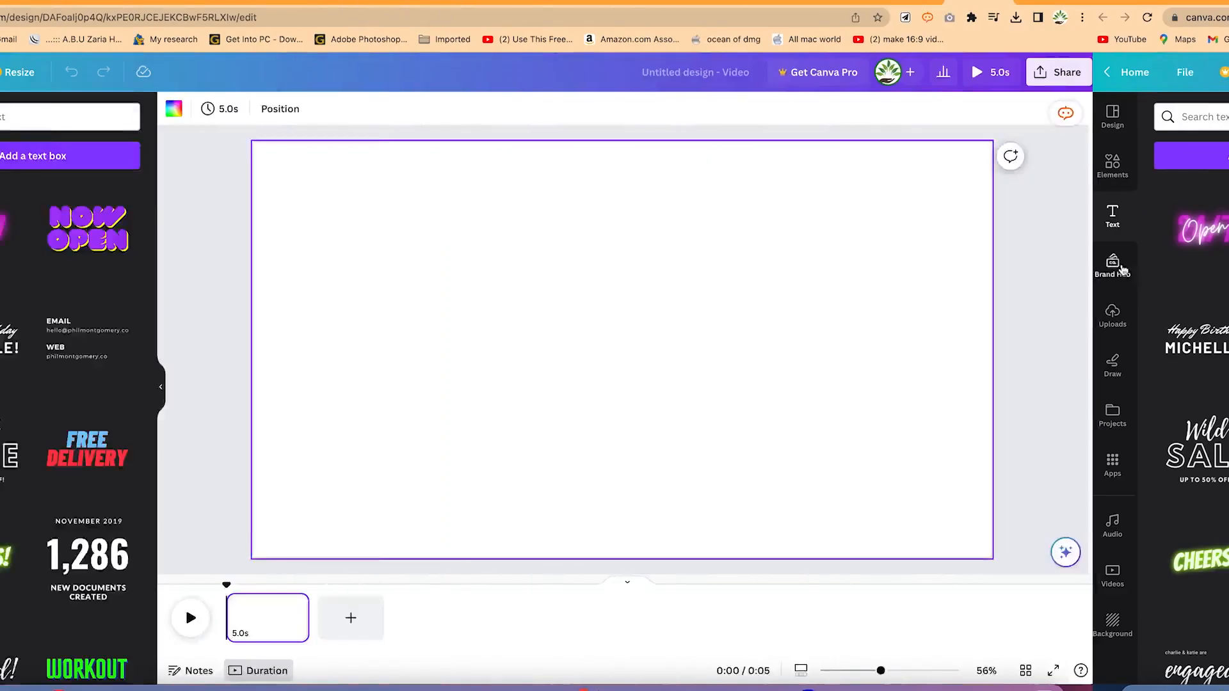
click(29, 269)
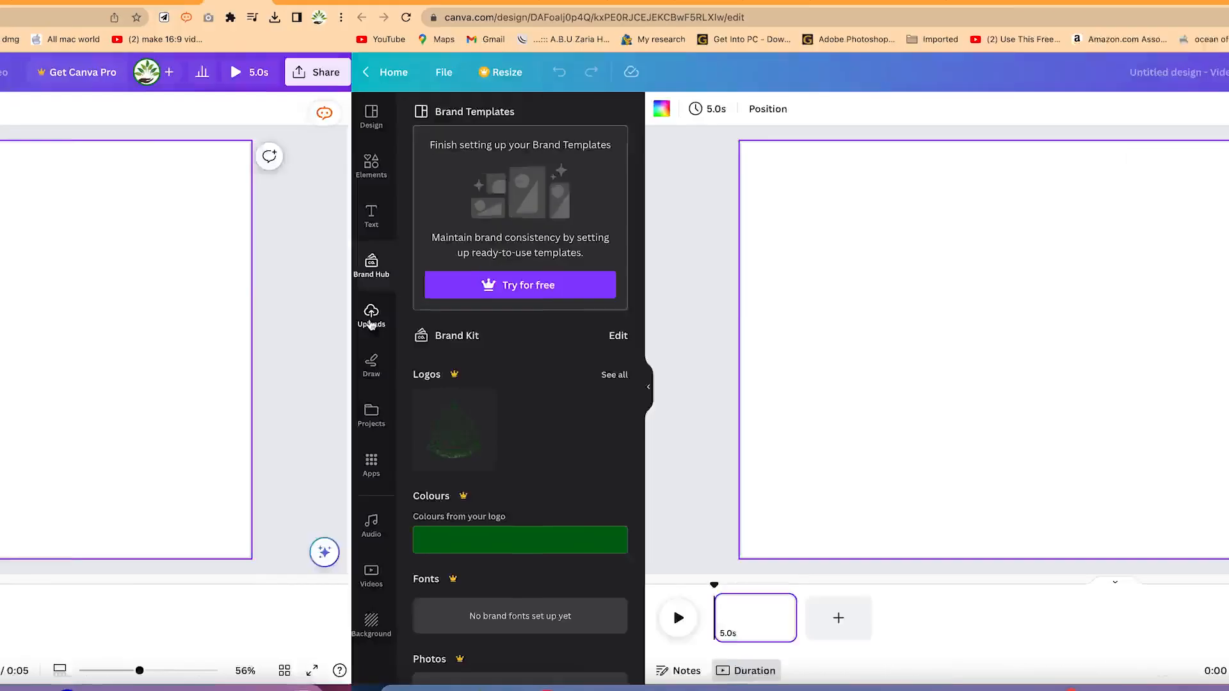
Review the uploaded images, videos and audio files, and show the available upload sources.
click(20, 324)
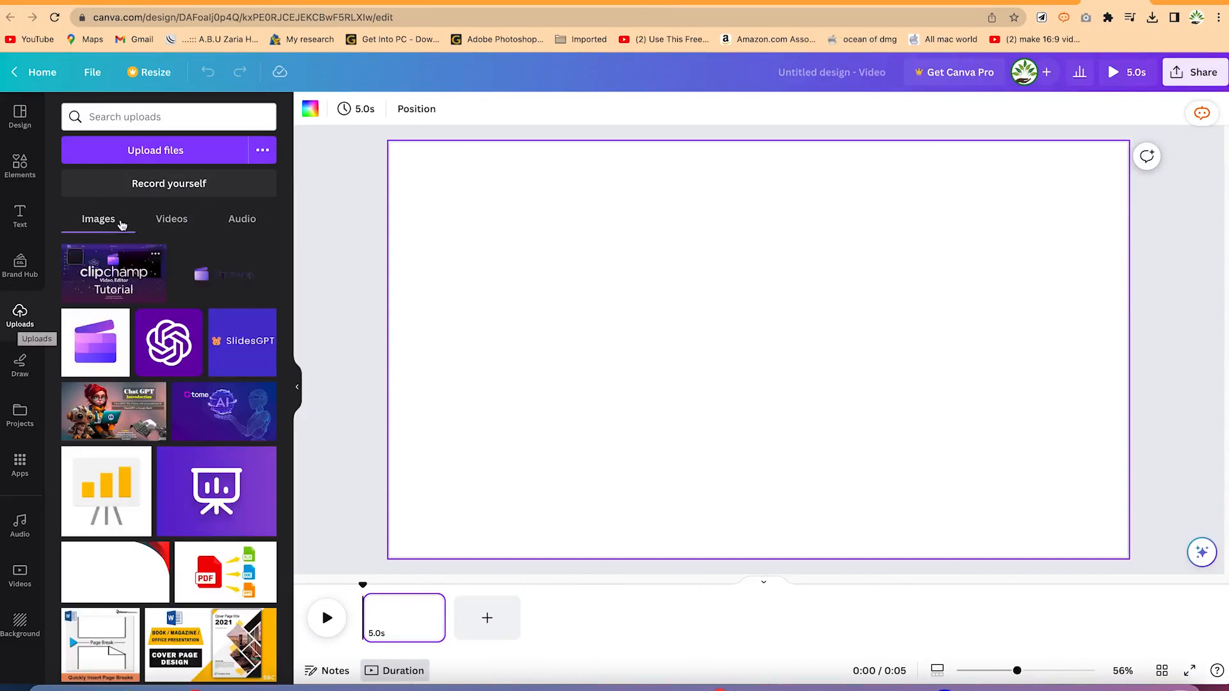
mouse_move(162, 261)
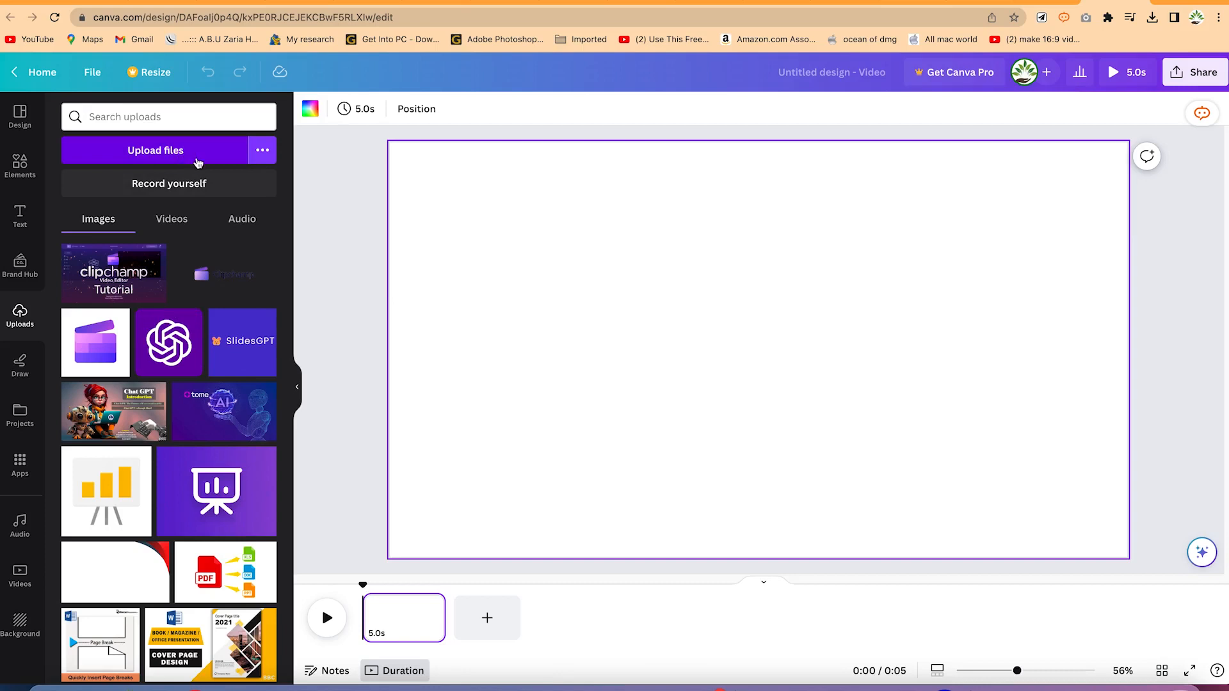
click(189, 119)
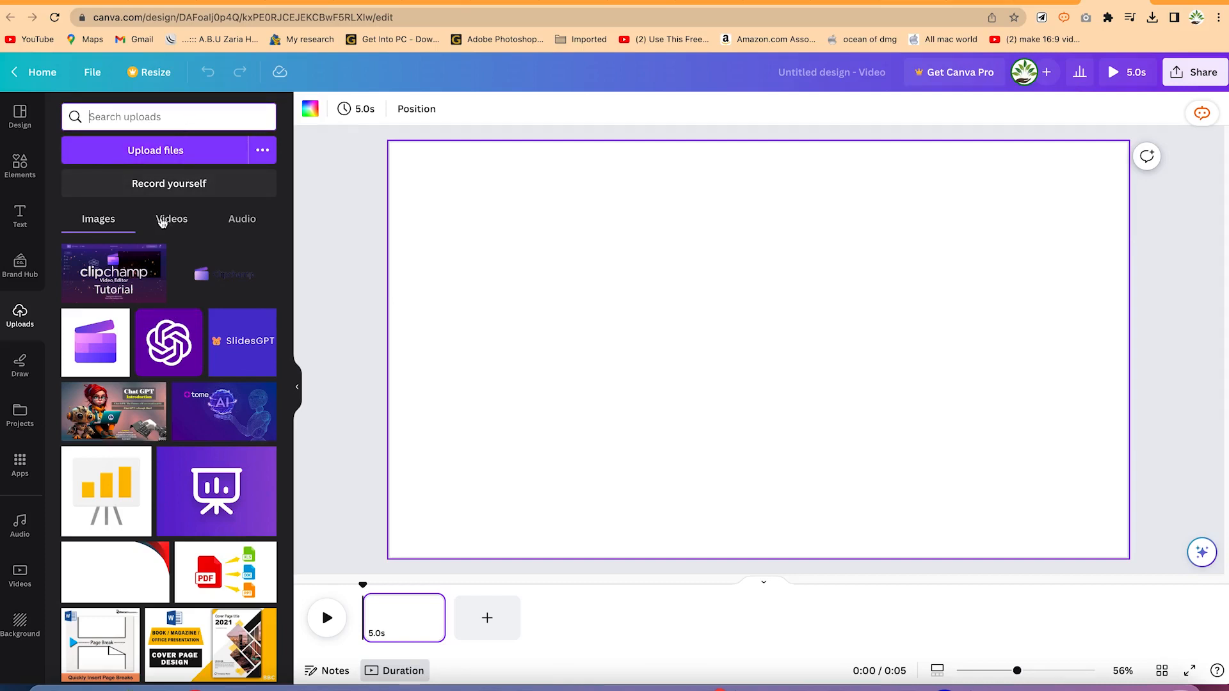
click(164, 220)
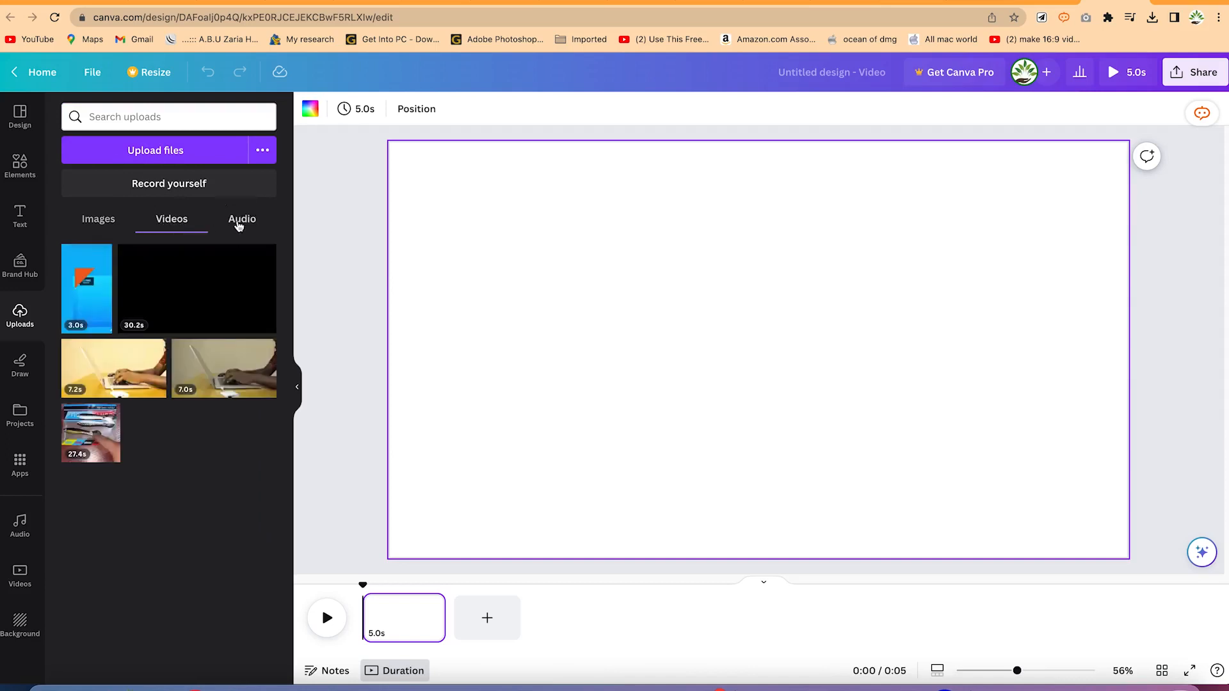
click(239, 221)
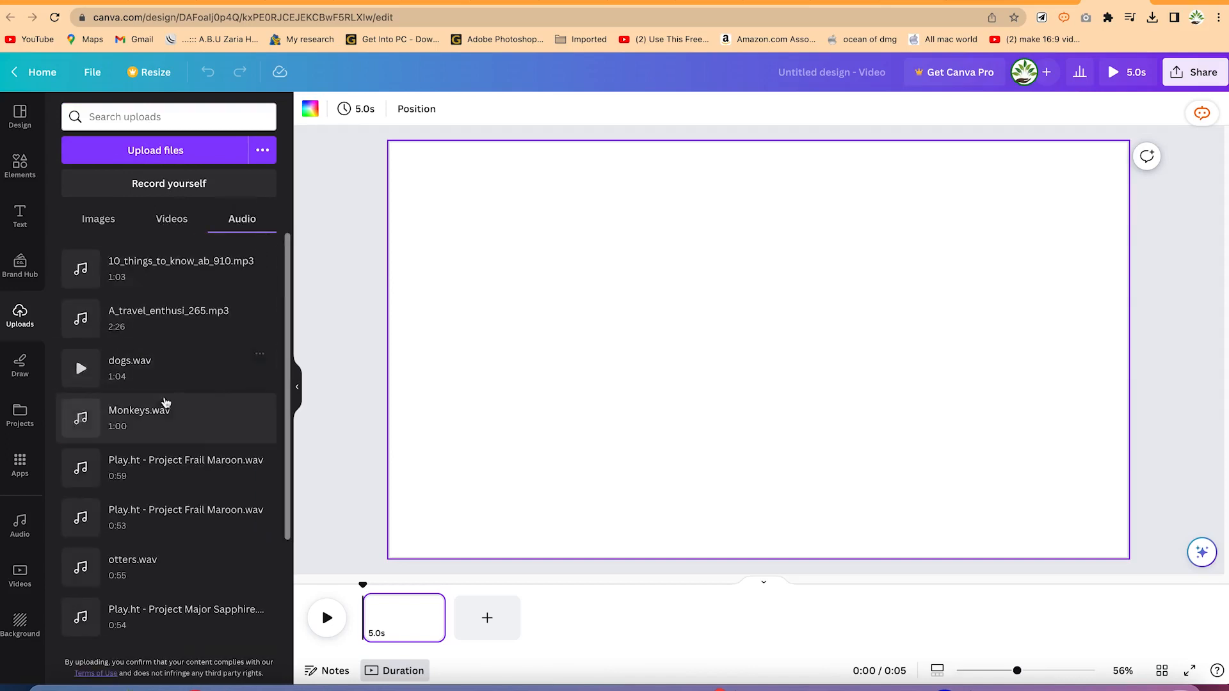
scroll(165, 359, down, 2)
scroll(165, 408, up, 2)
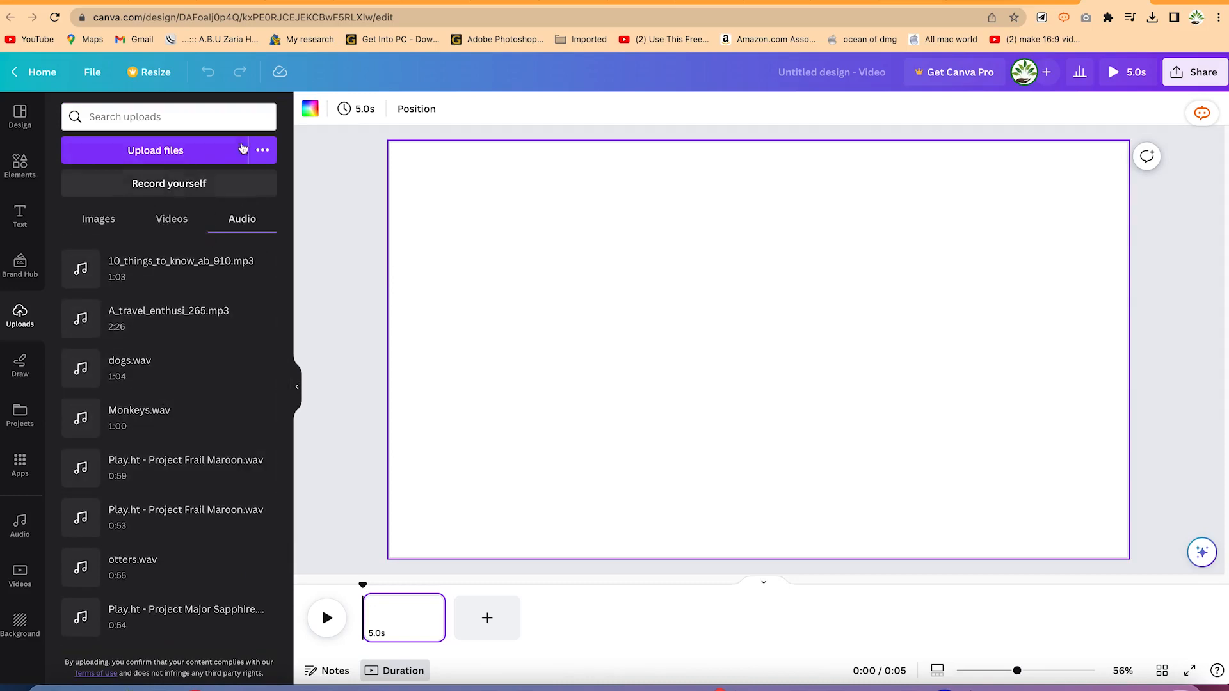
click(263, 153)
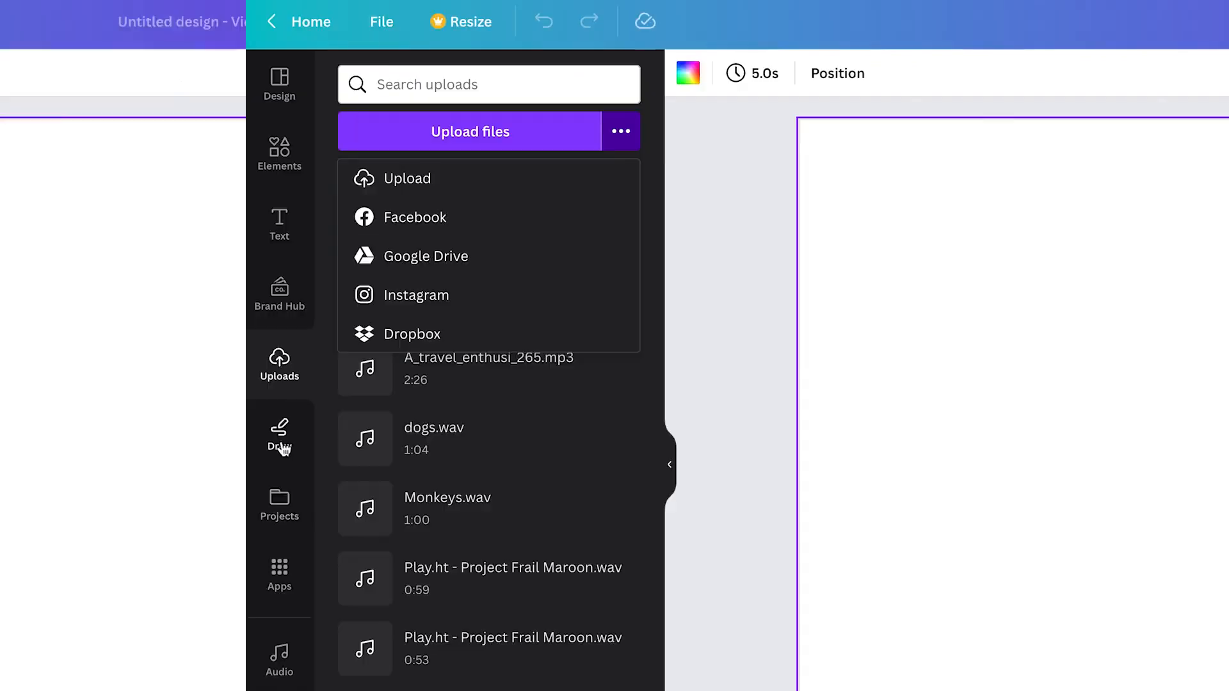
View the drawing tools and review the existing projects by designs, folders, images and videos, ending with all content.
click(282, 448)
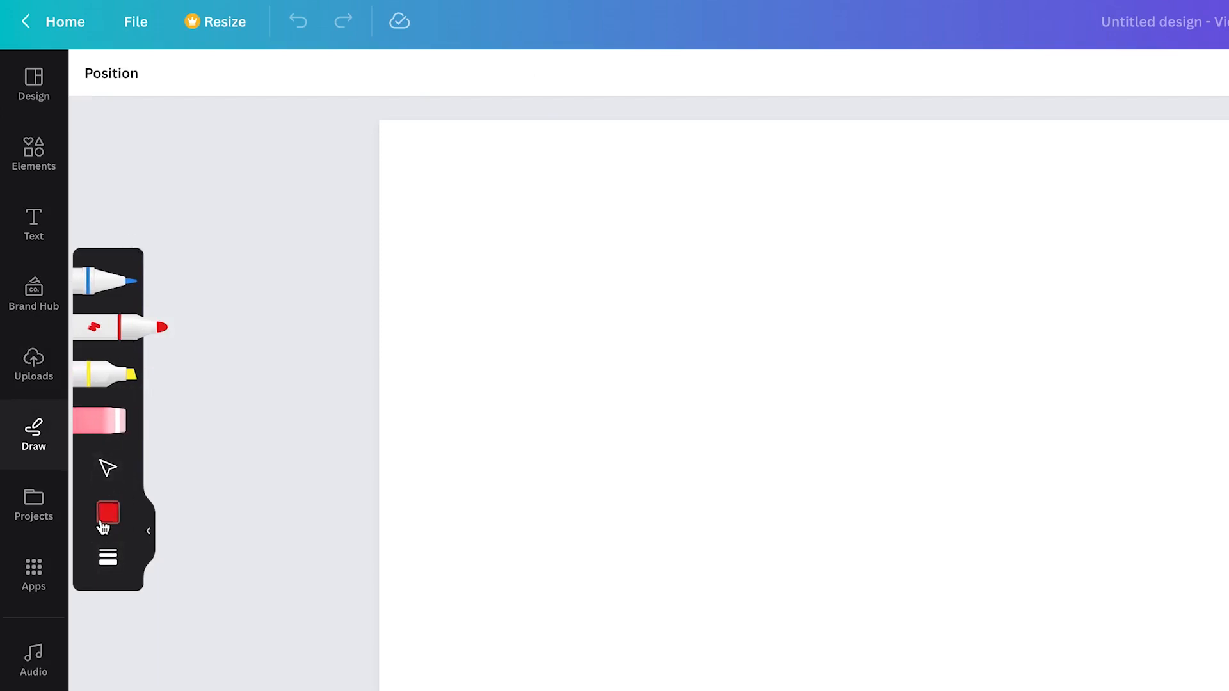
click(35, 502)
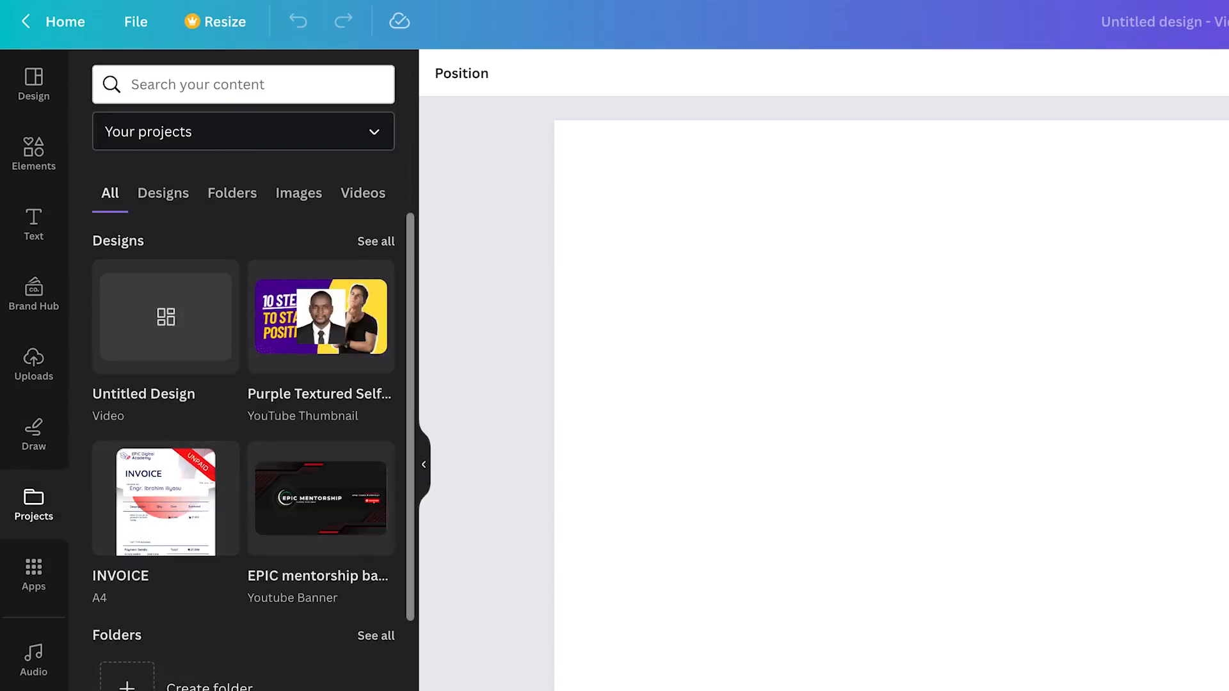
click(157, 201)
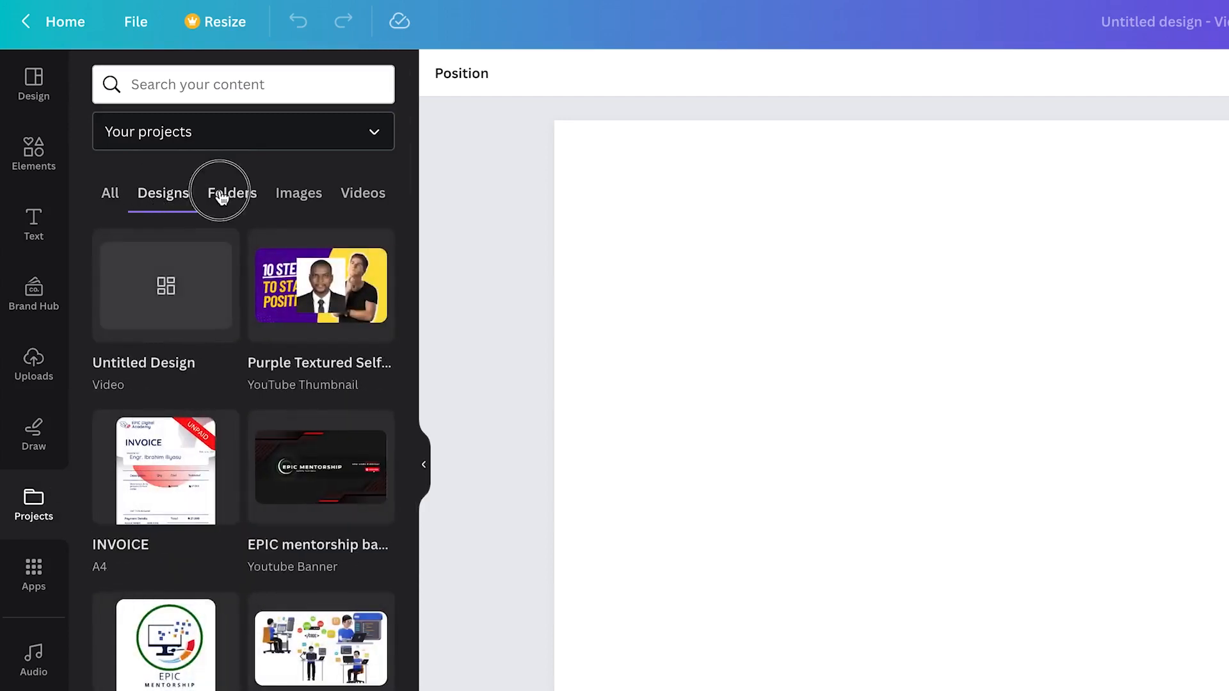
click(220, 195)
click(312, 200)
click(346, 206)
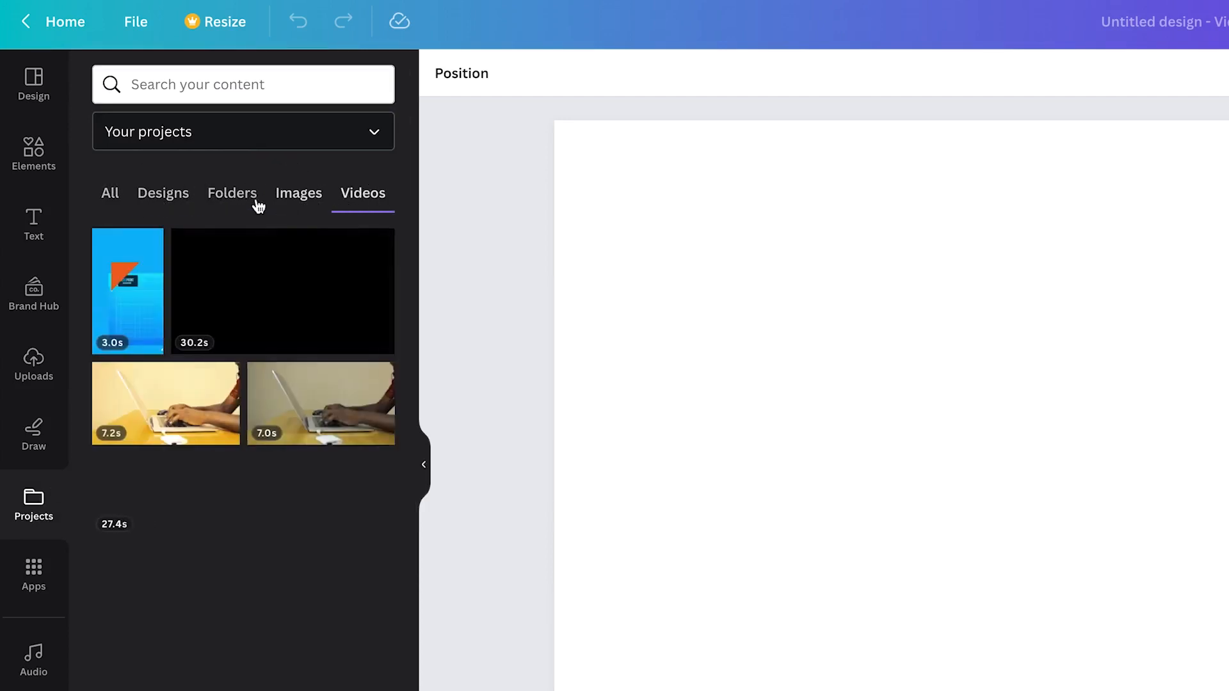
click(119, 197)
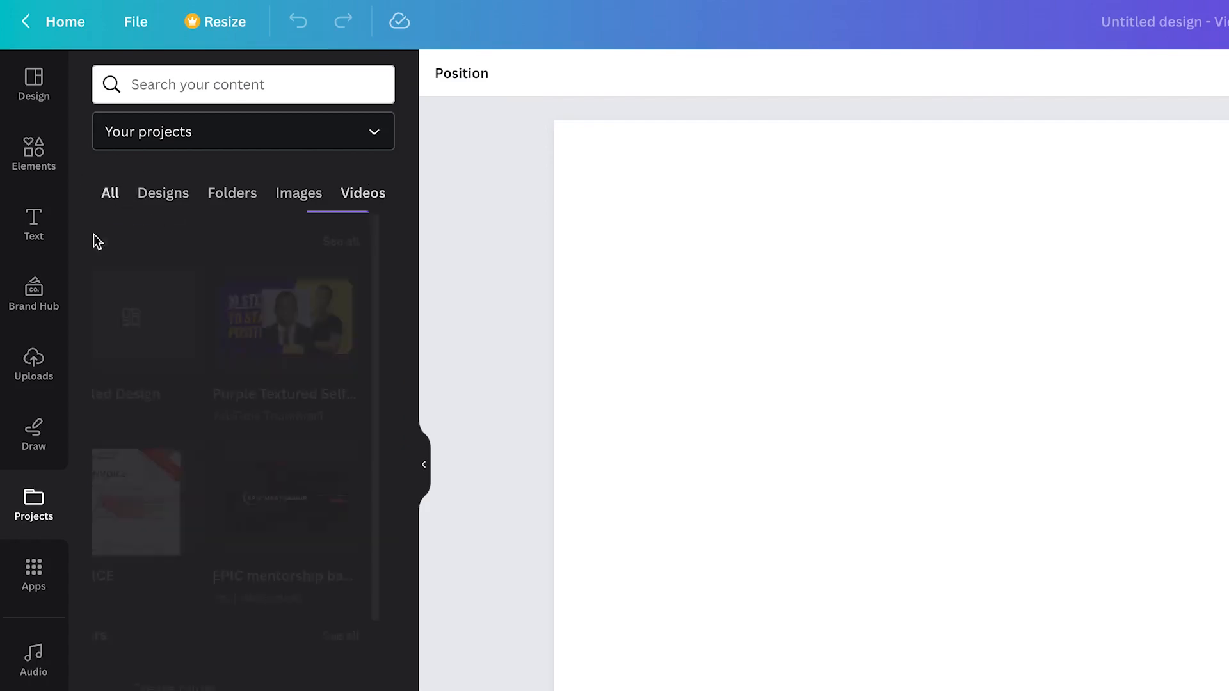
Browse the Discover list of Canva apps down to the media import apps.
click(41, 584)
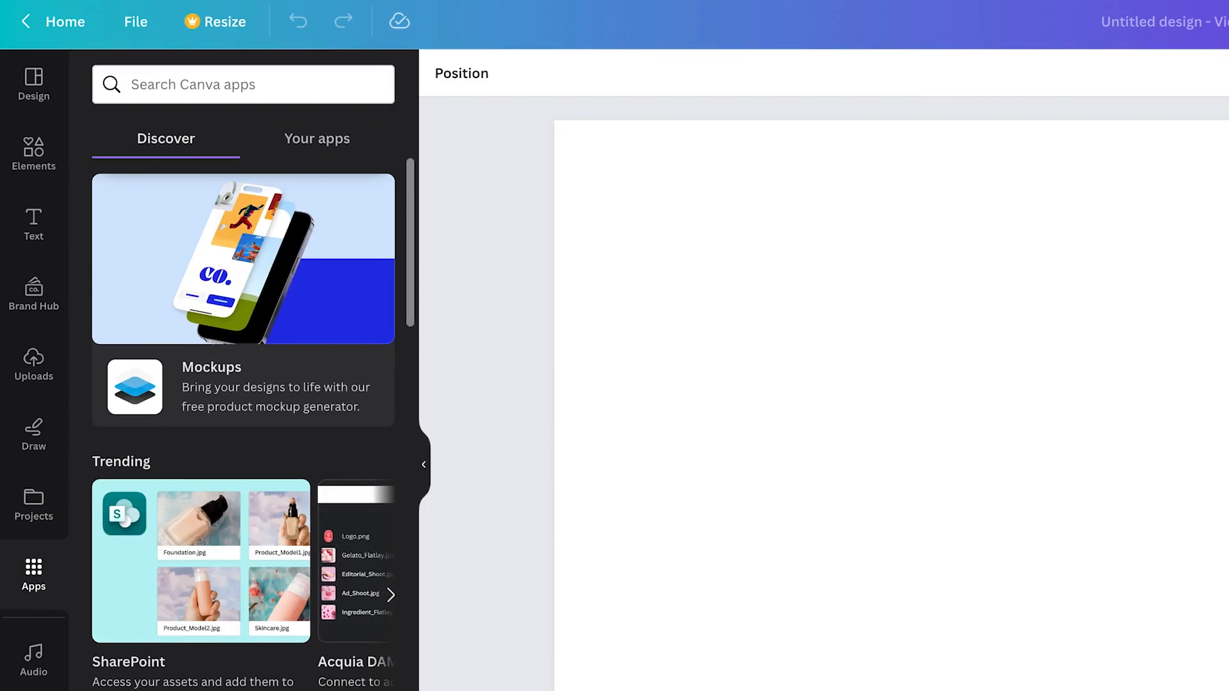
scroll(243, 423, down, 8)
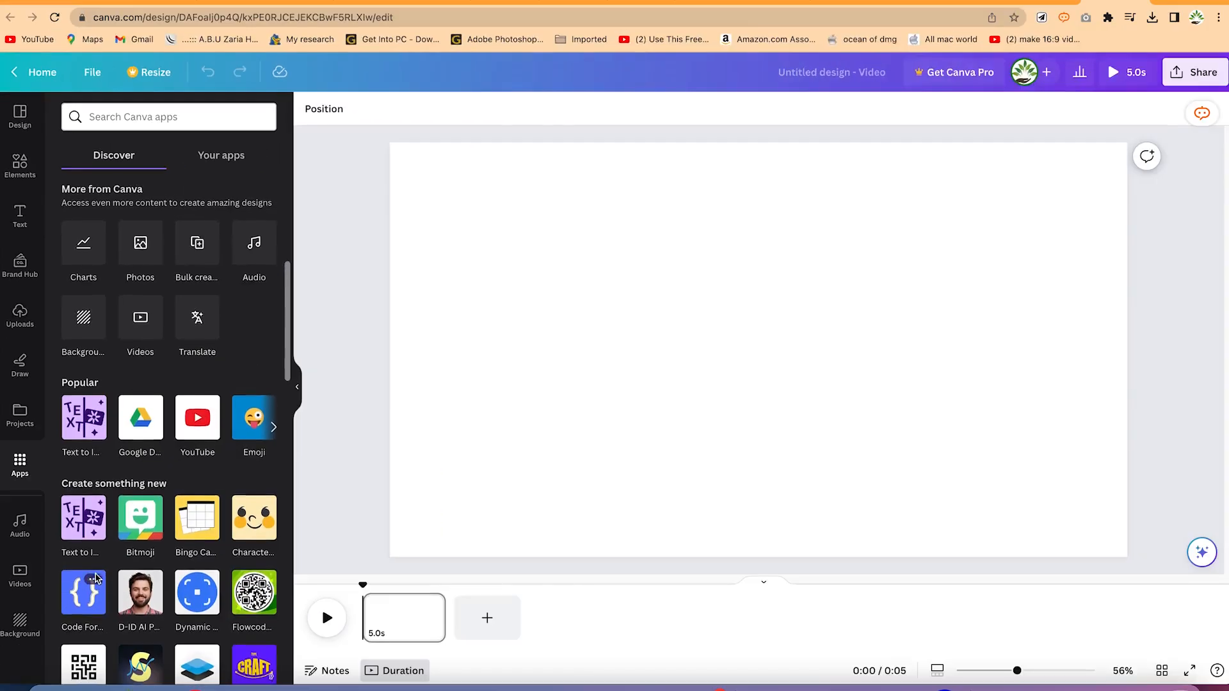
scroll(145, 690, down, 2)
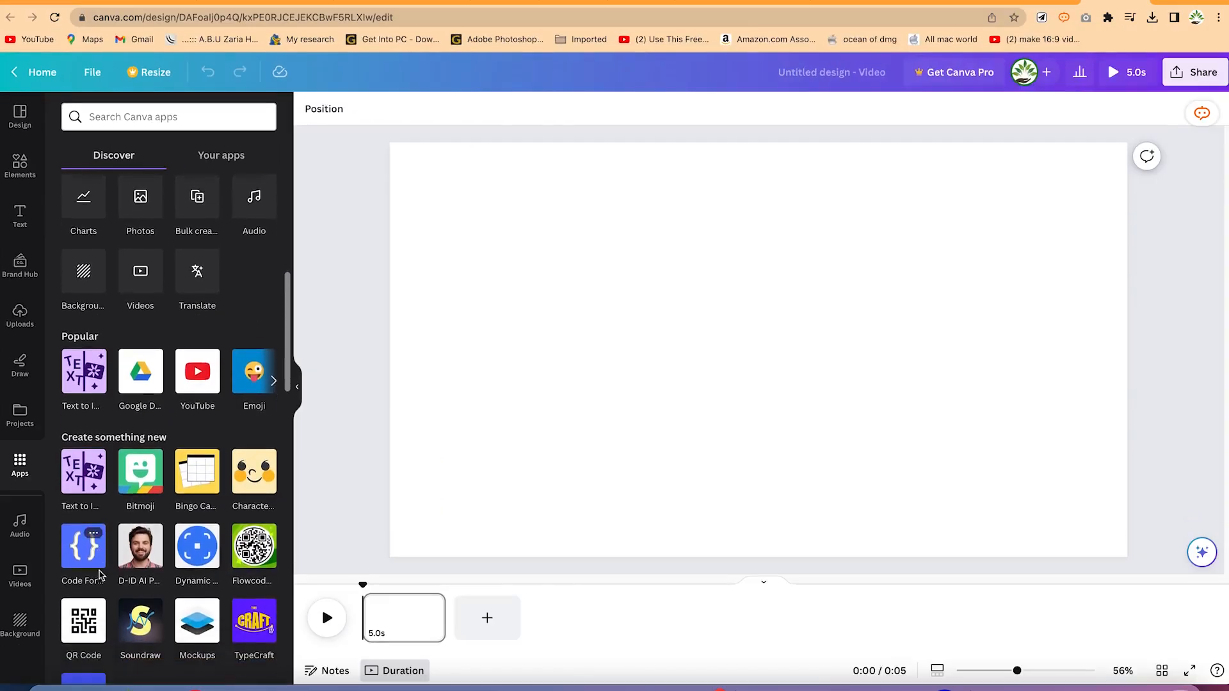
scroll(103, 563, down, 6)
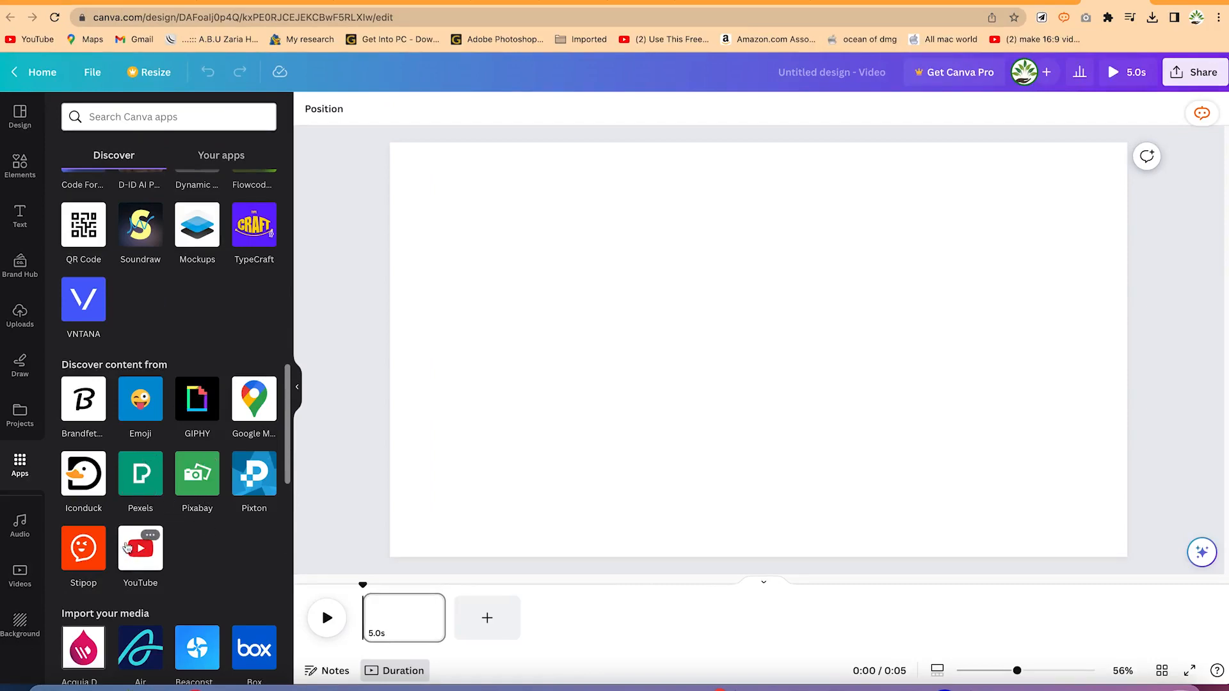
scroll(128, 545, down, 2)
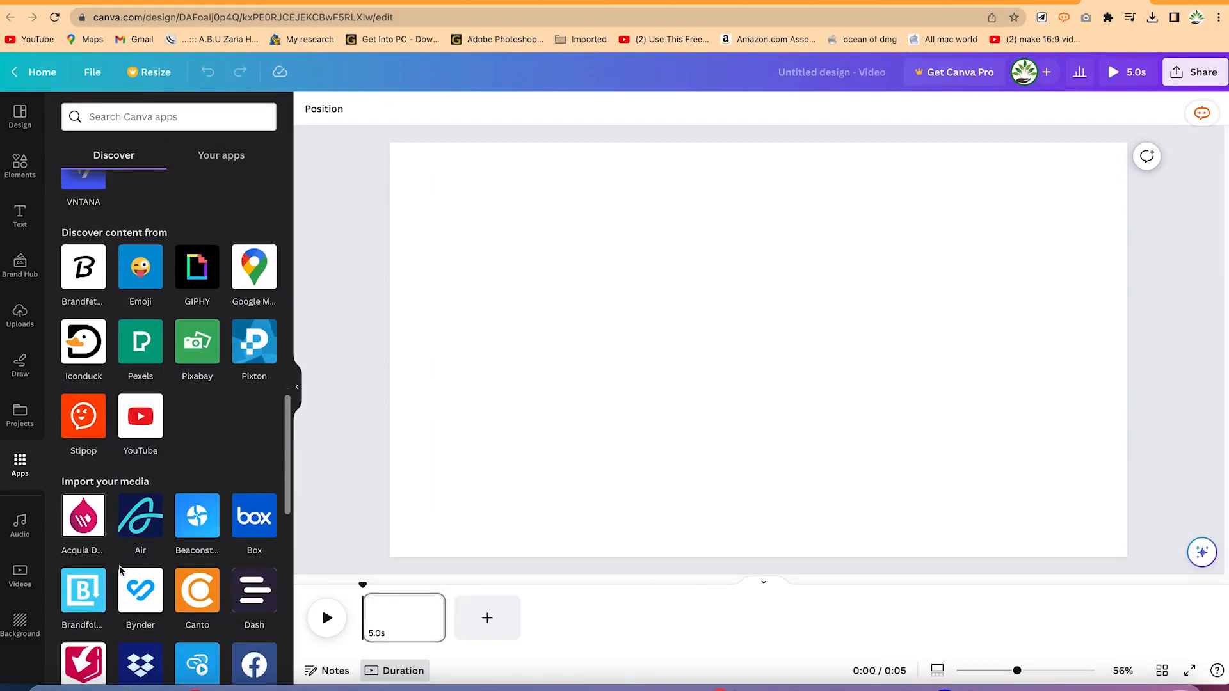
View the stock audio library and browse the stock video categories.
click(20, 545)
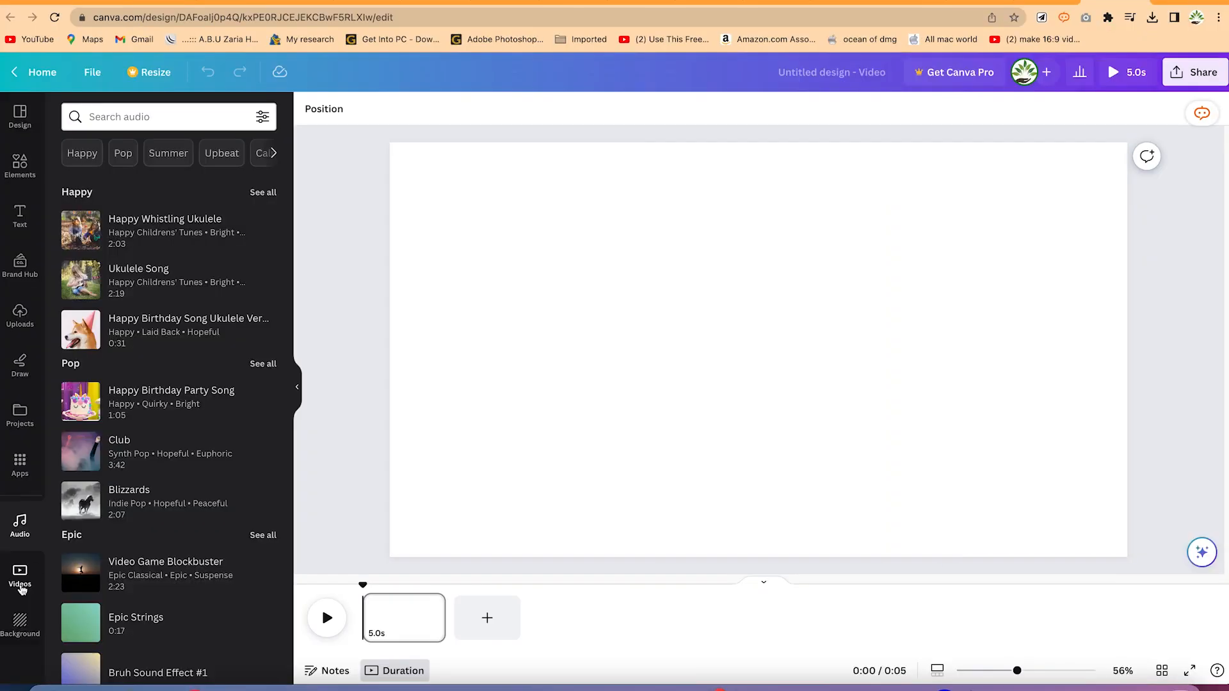
click(19, 573)
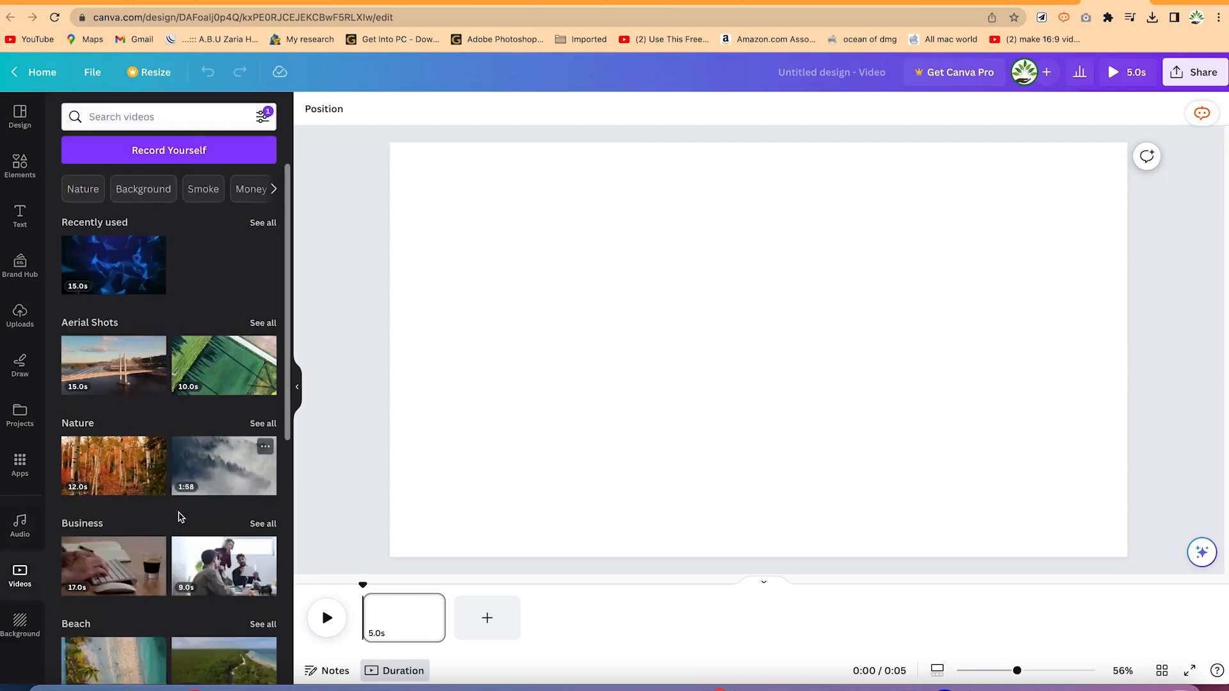
scroll(179, 515, down, 2)
scroll(179, 518, up, 3)
scroll(145, 426, down, 4)
scroll(144, 428, up, 4)
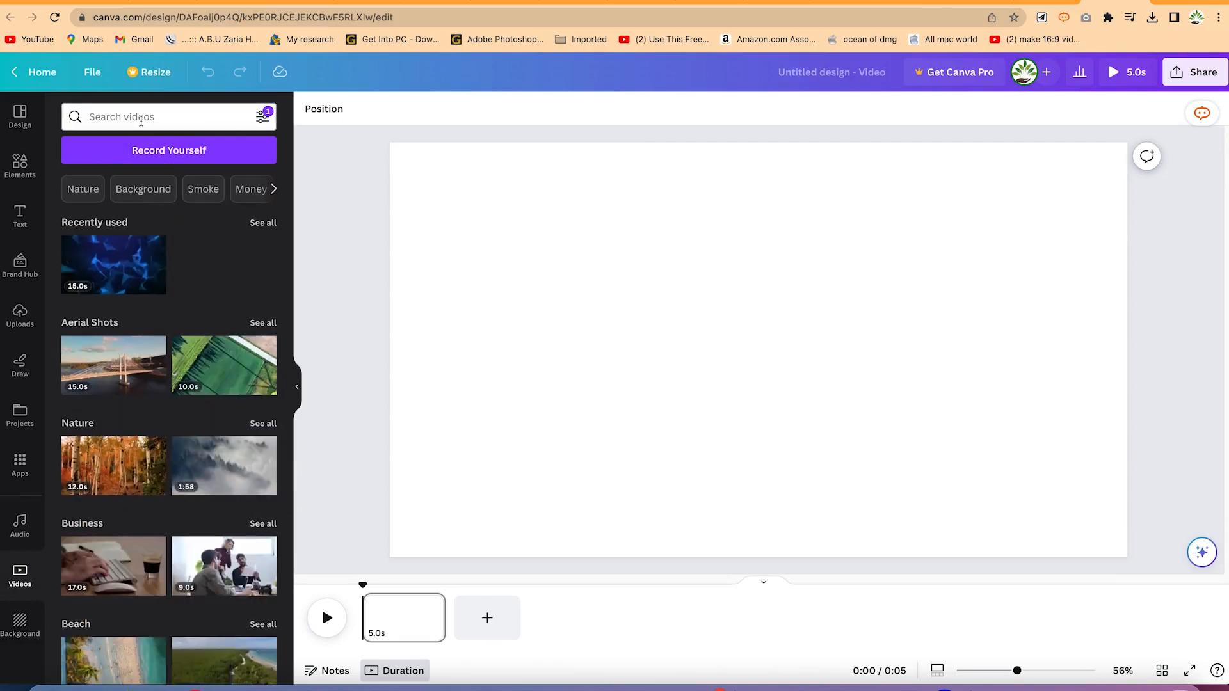
Search the stock videos for "cat".
click(141, 118)
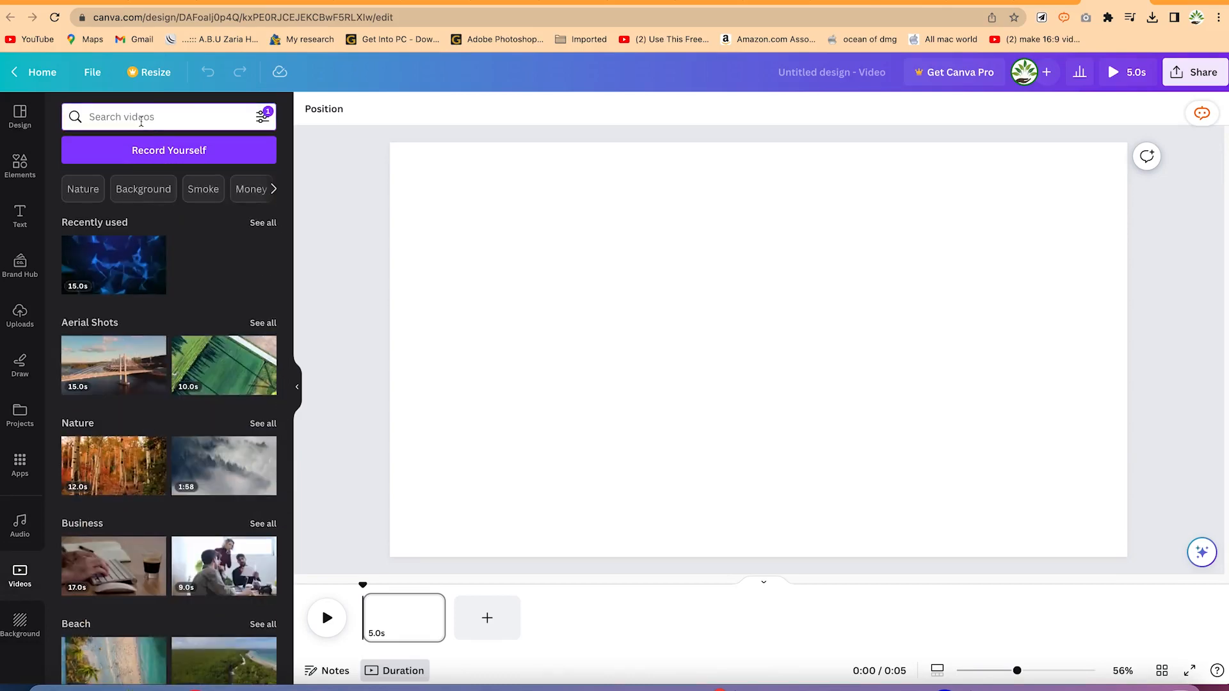
text(cat)
key(Return)
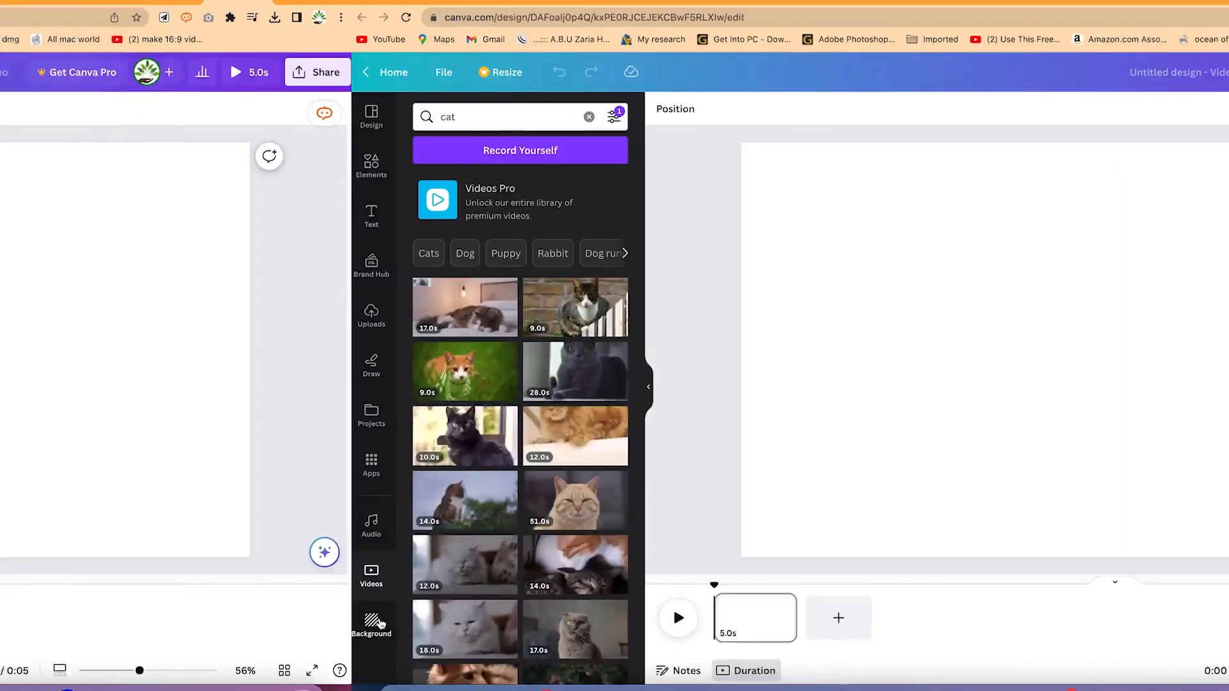
Browse the library of background colours and images, ending back at the start of the list.
click(380, 624)
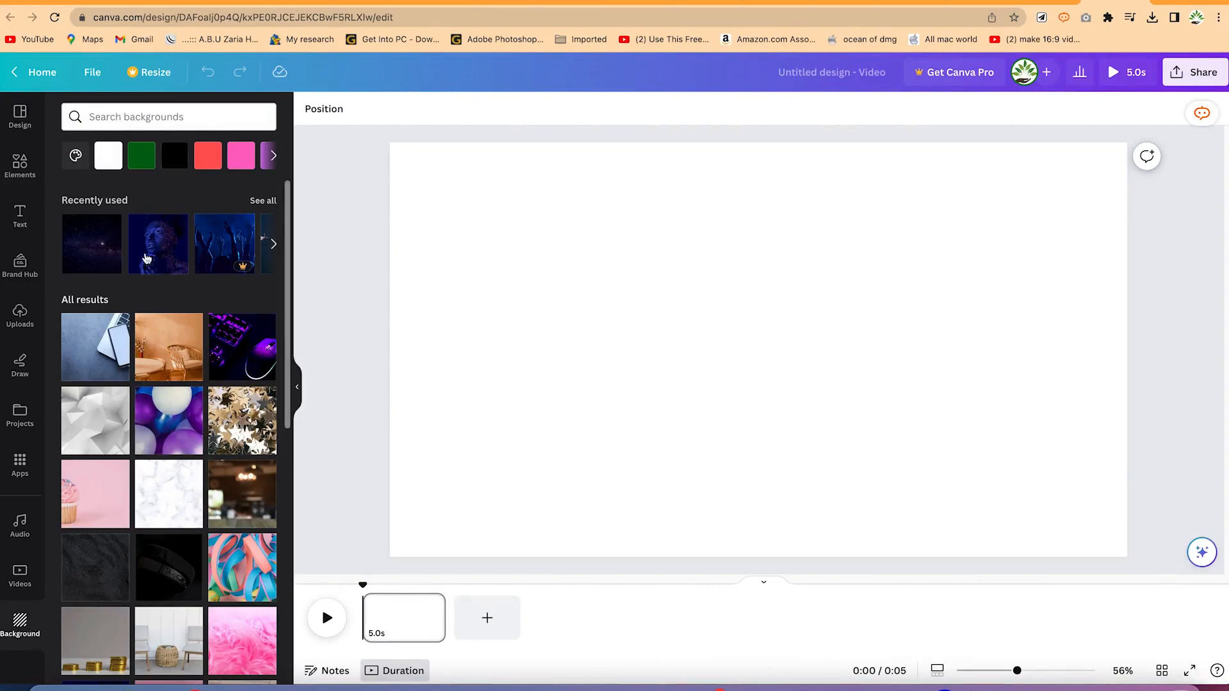
scroll(145, 275, down, 5)
scroll(145, 282, up, 5)
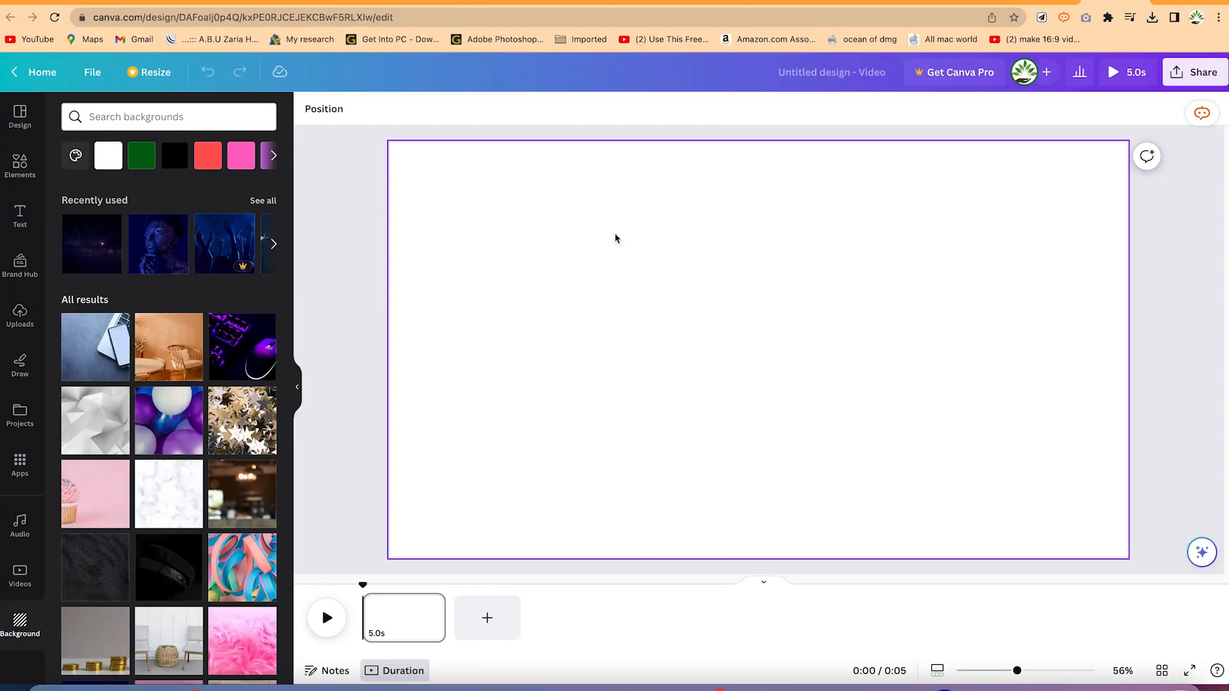
Upload all the files in the Desktop folder "Canva Video editing" and check the uploaded videos and images.
click(5, 308)
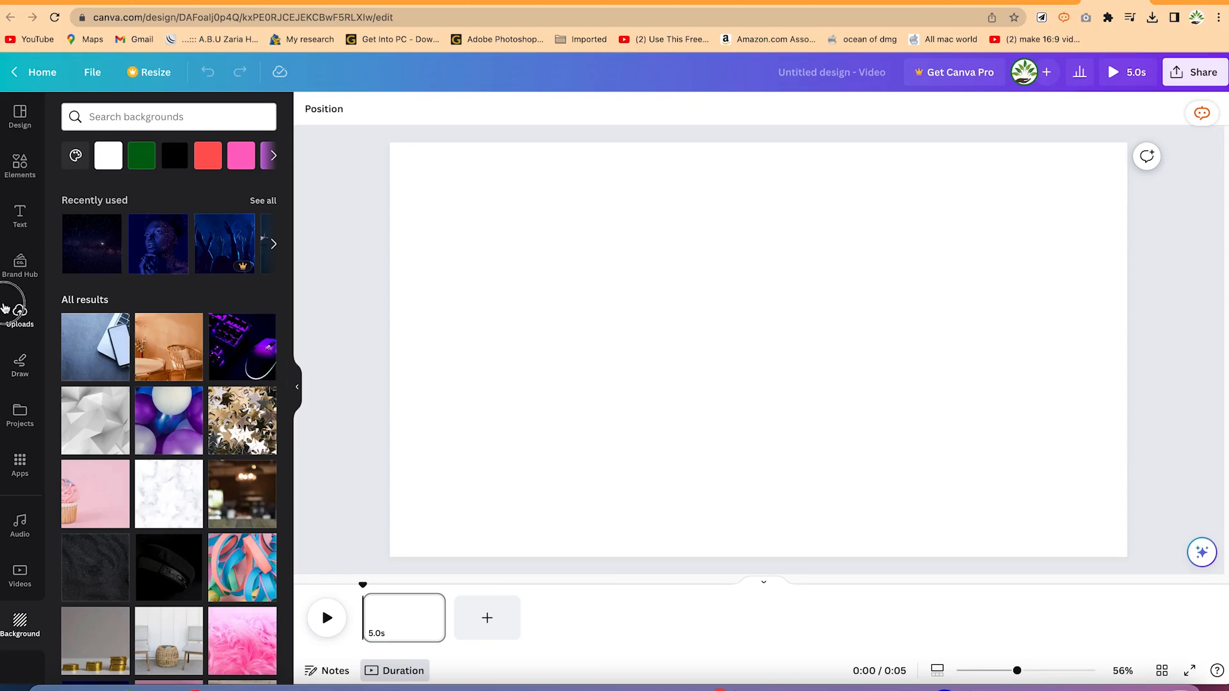
click(101, 155)
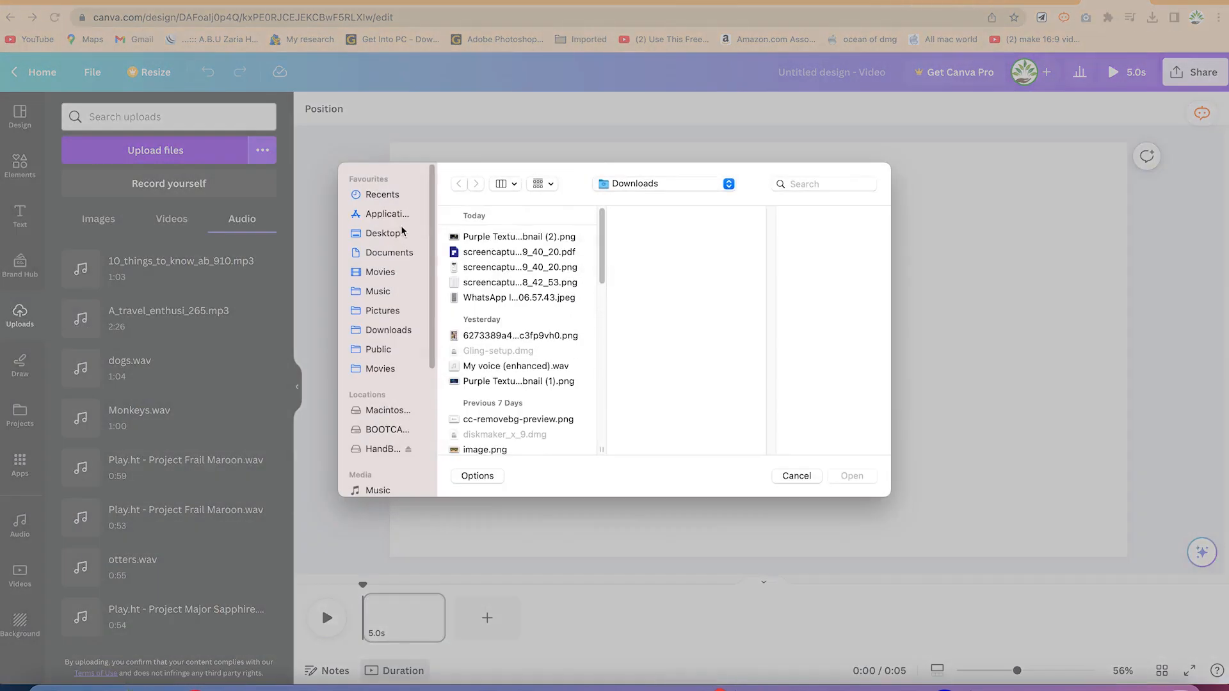
click(397, 234)
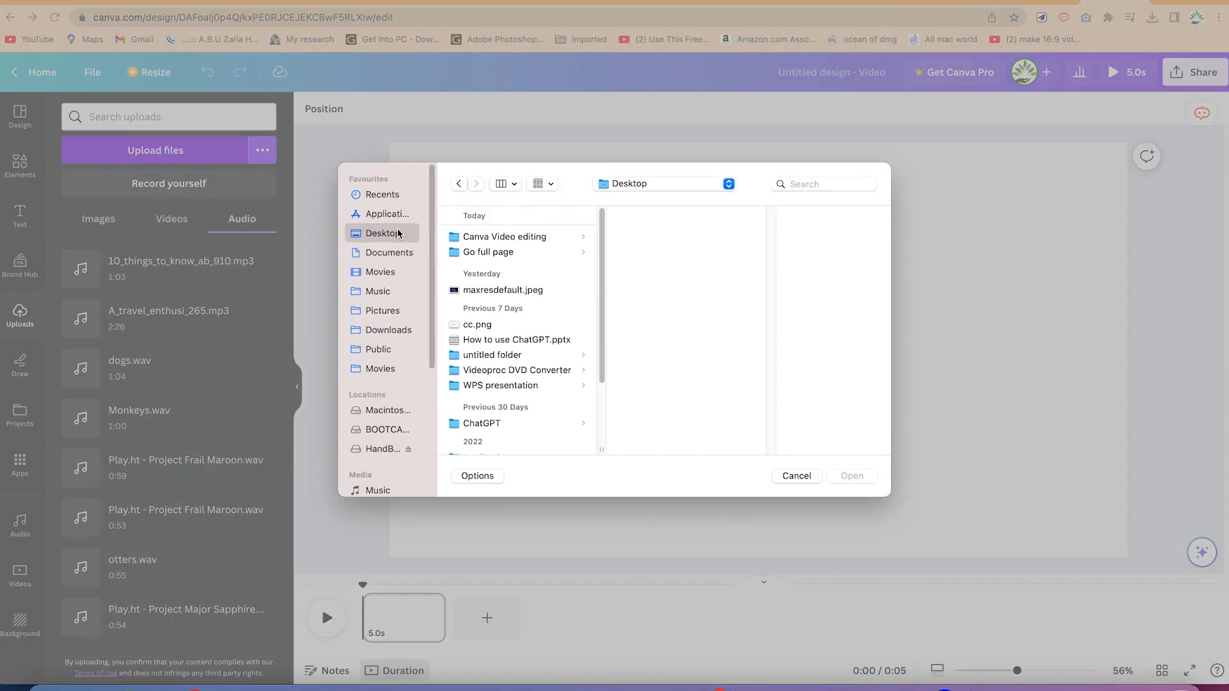
click(503, 236)
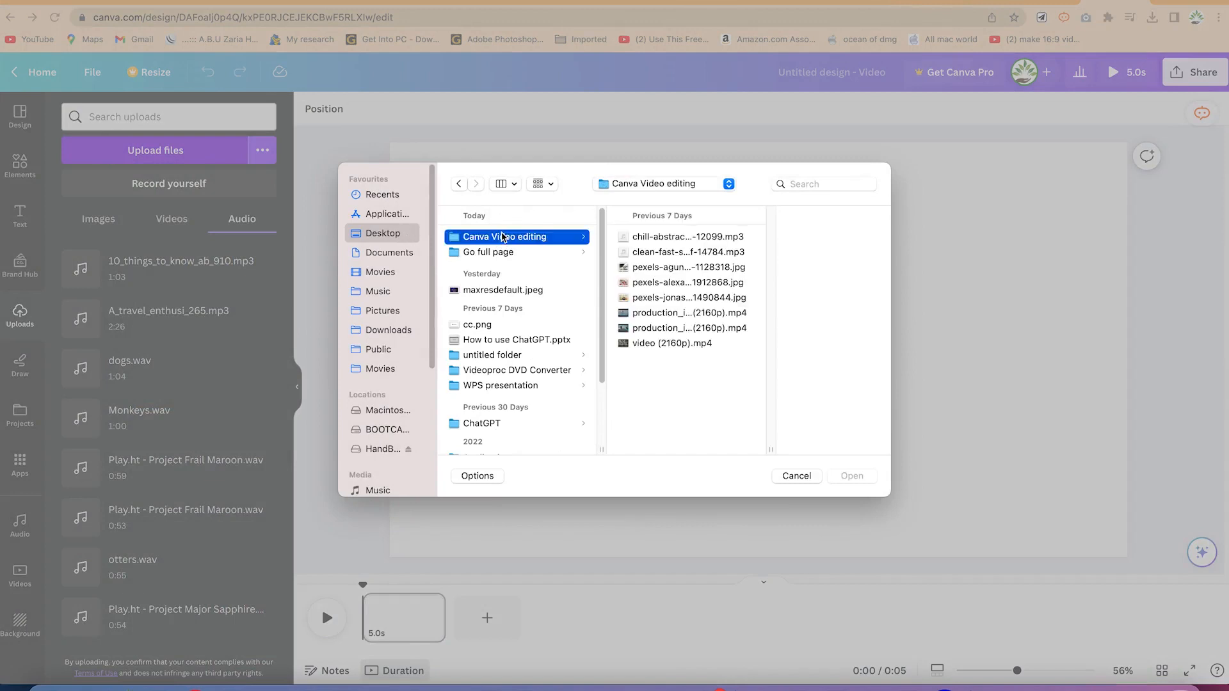
drag(665, 361, 653, 205)
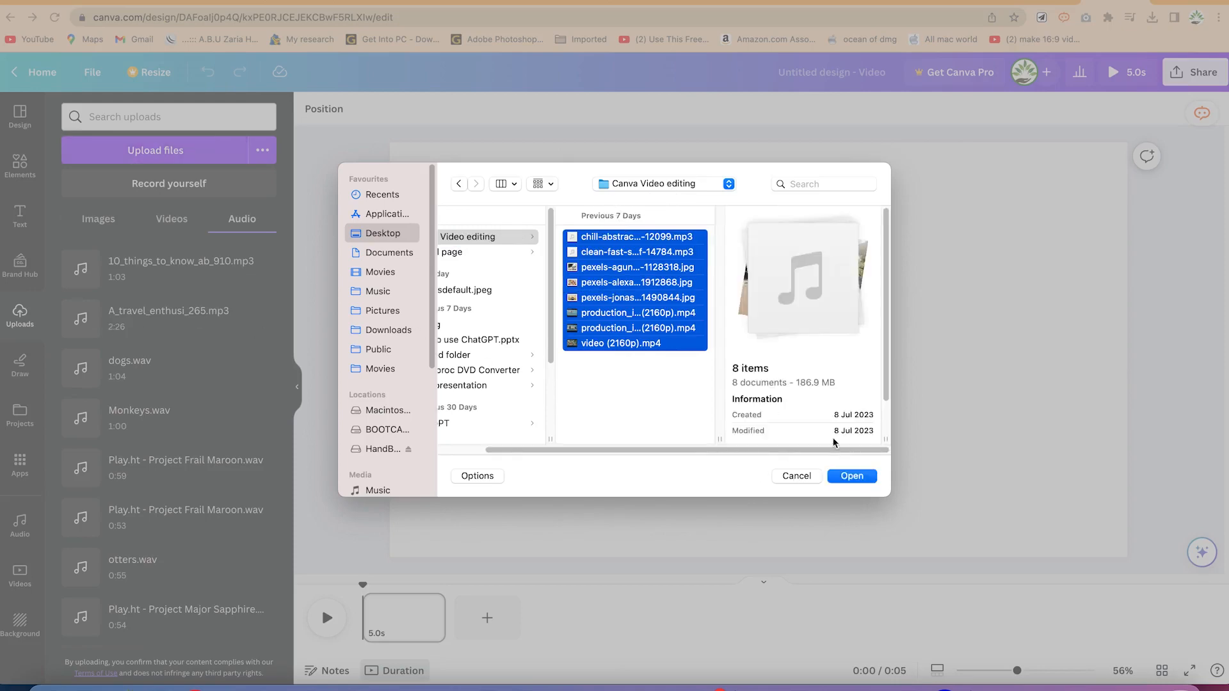
click(871, 479)
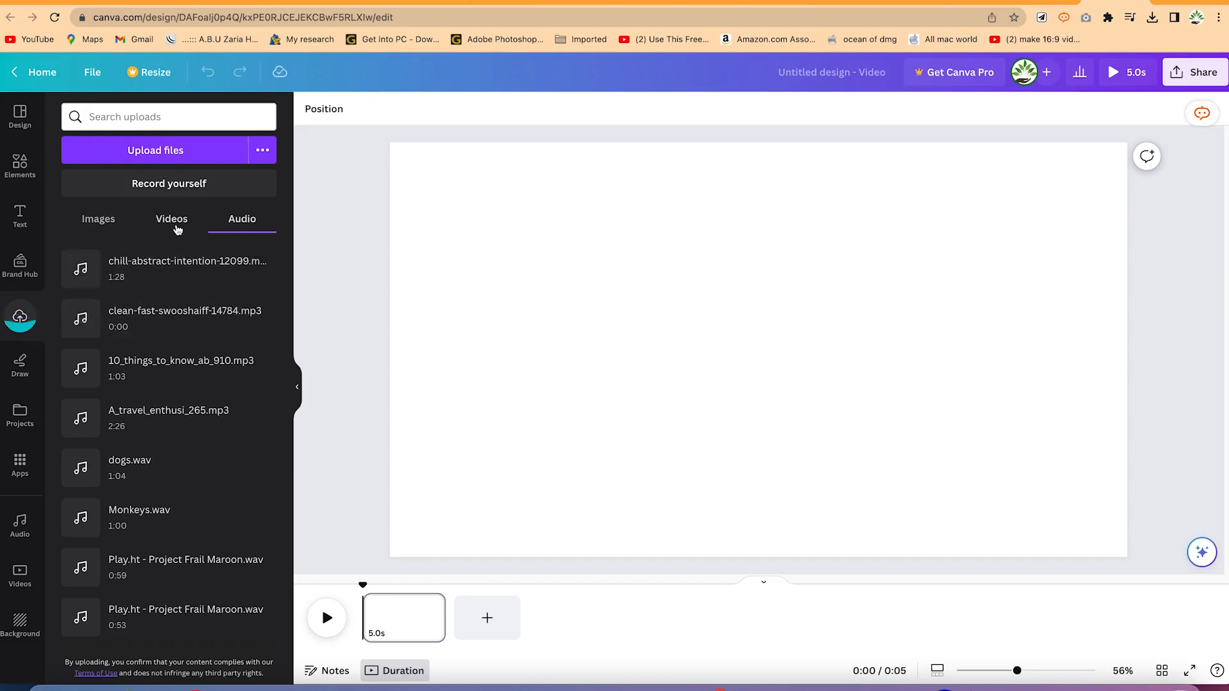
click(177, 230)
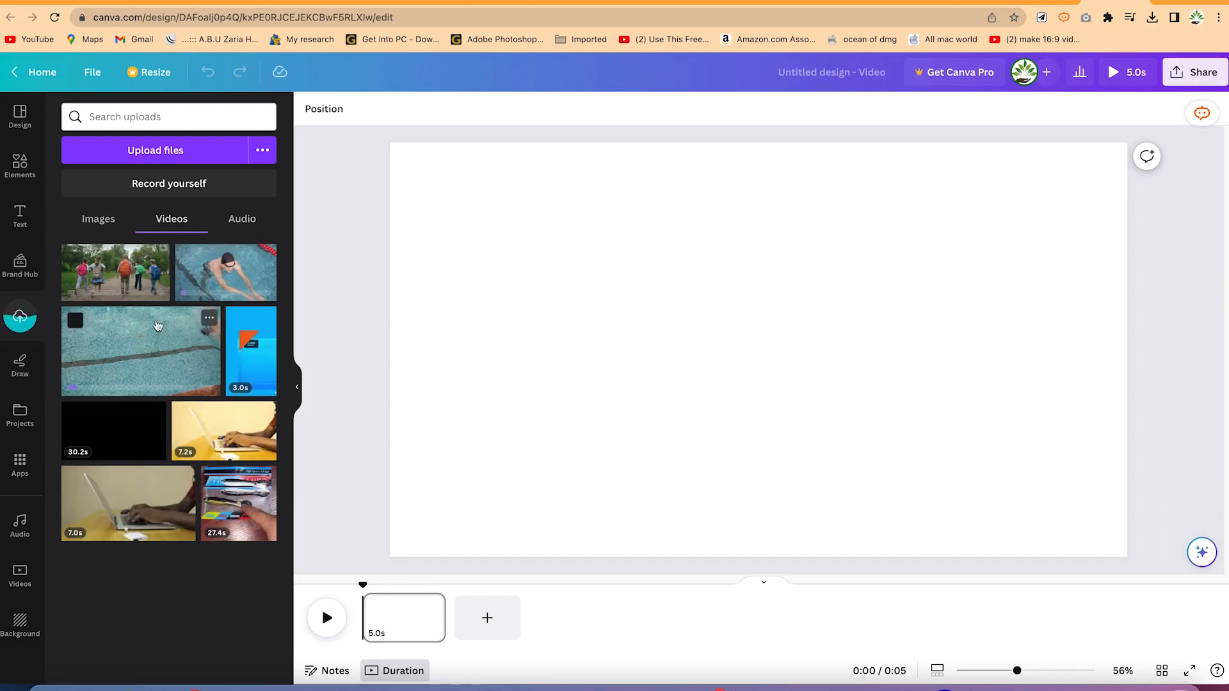
click(99, 220)
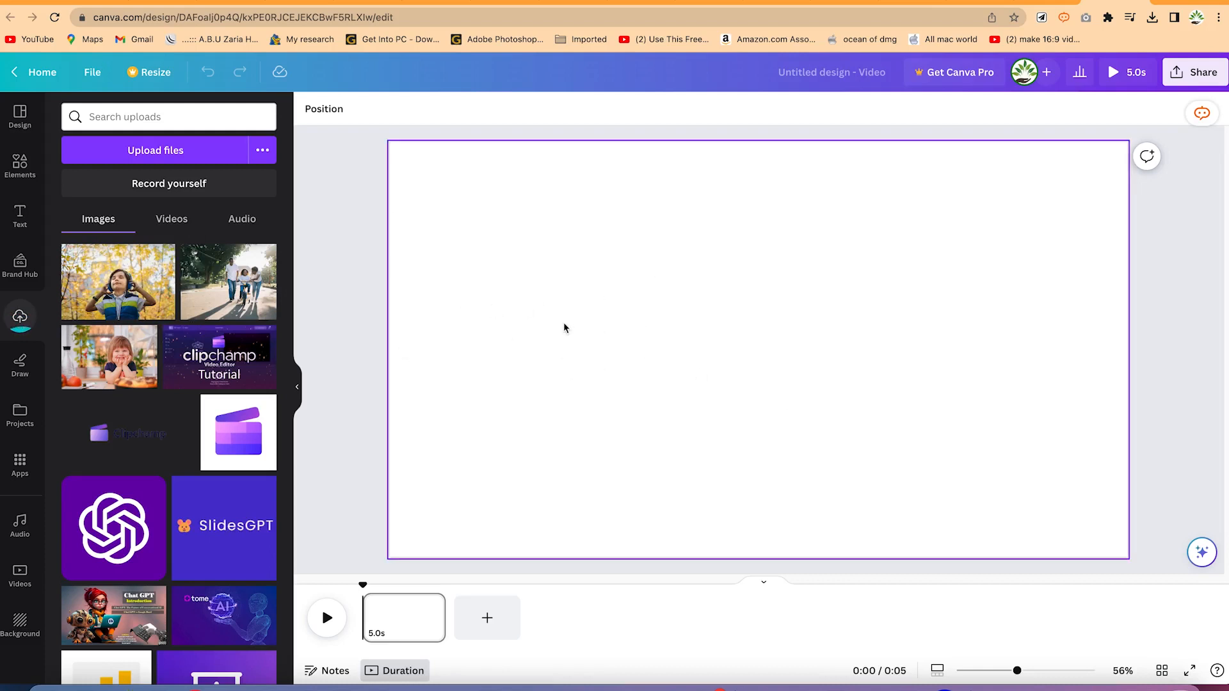
Place the uploaded schoolchildren, swimmer and pool lane videos one after another on the timeline as three pages.
click(167, 220)
drag(112, 281, 401, 622)
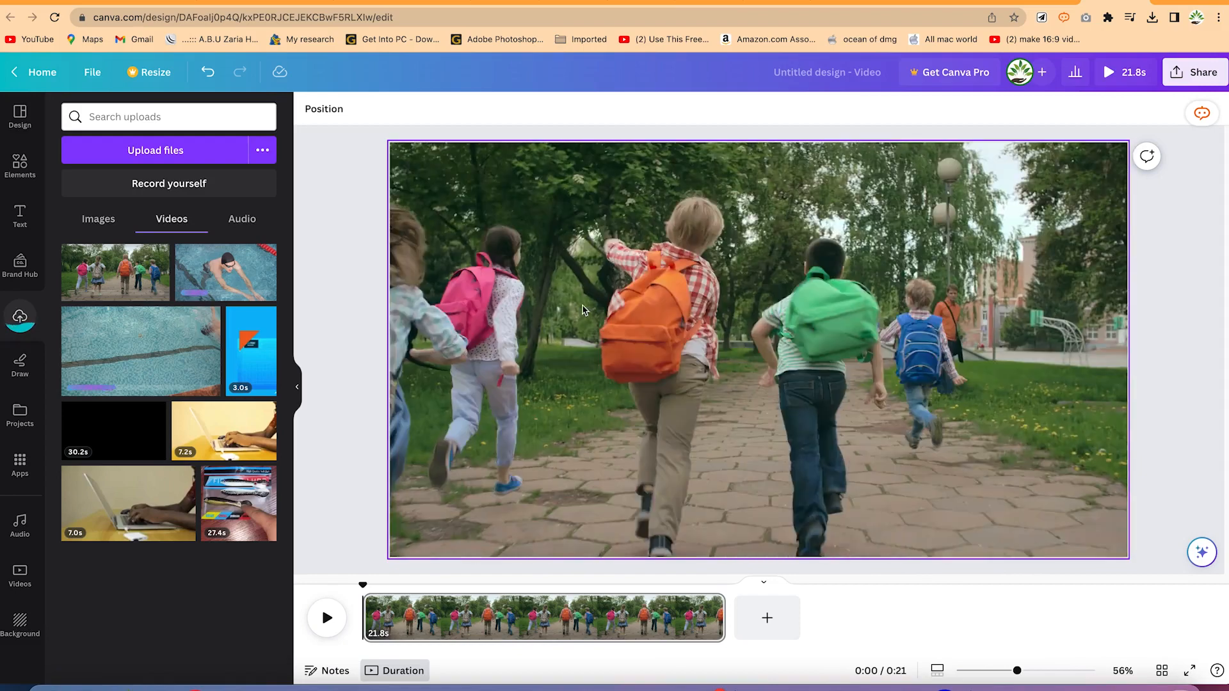
drag(225, 272, 768, 634)
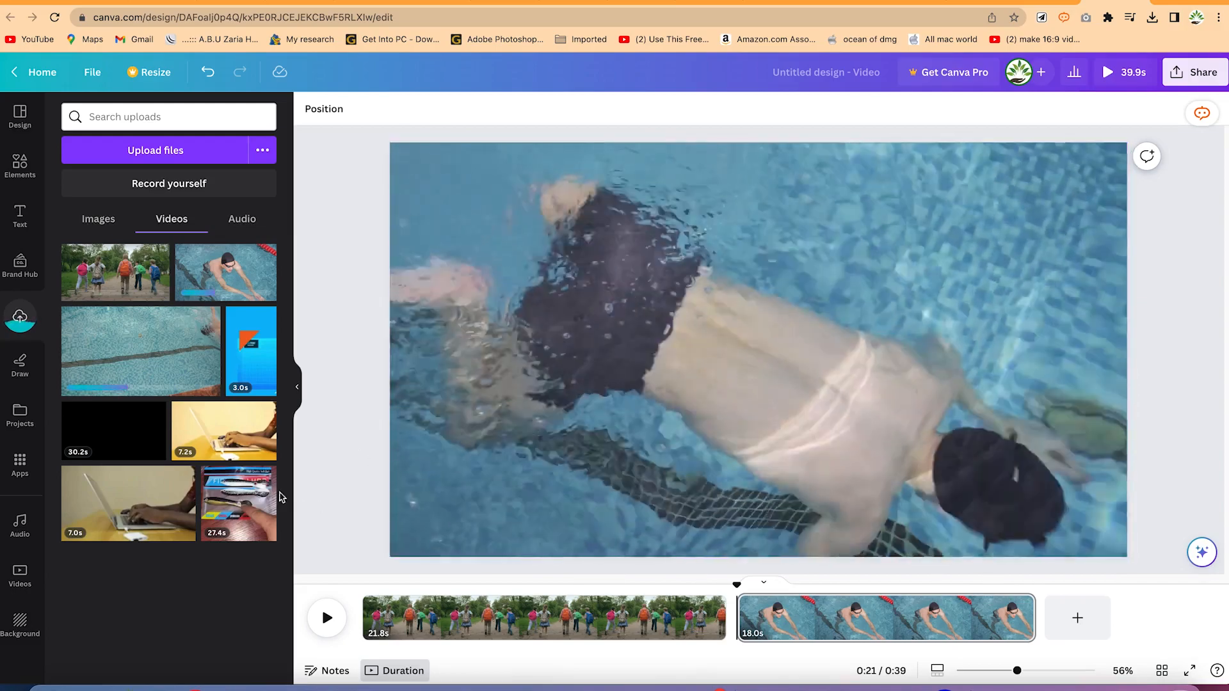
drag(179, 372, 1077, 617)
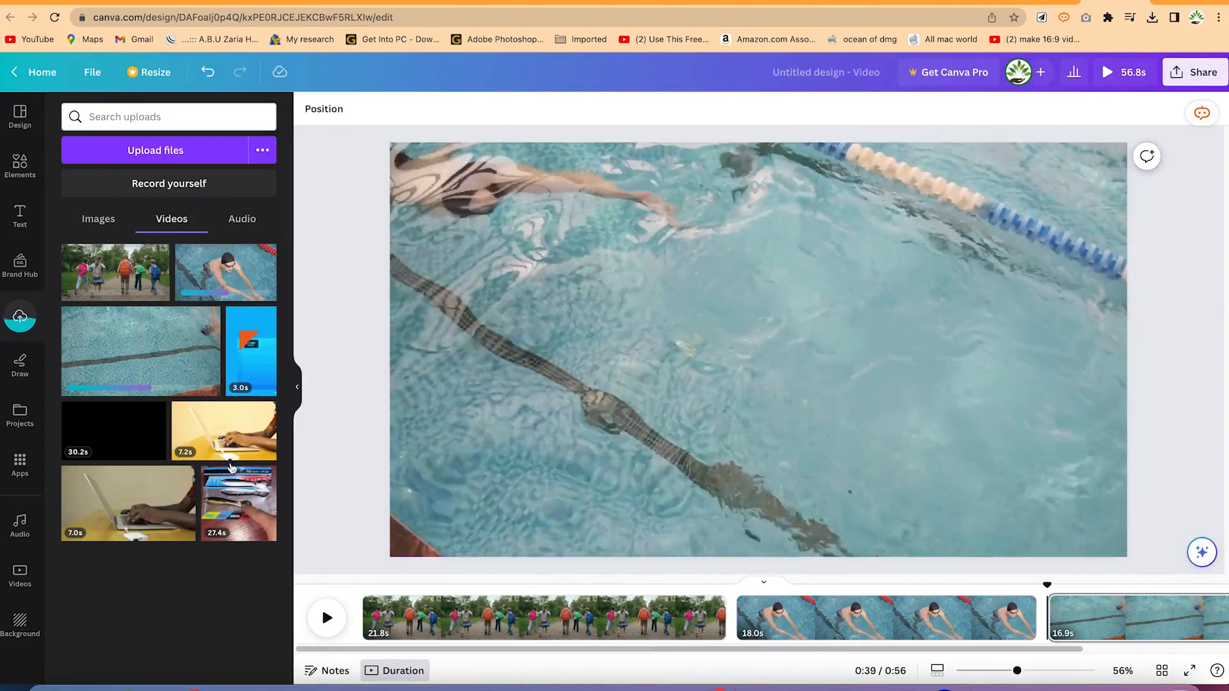
Split the schoolchildren clip on the timeline at 9.6 s.
click(470, 637)
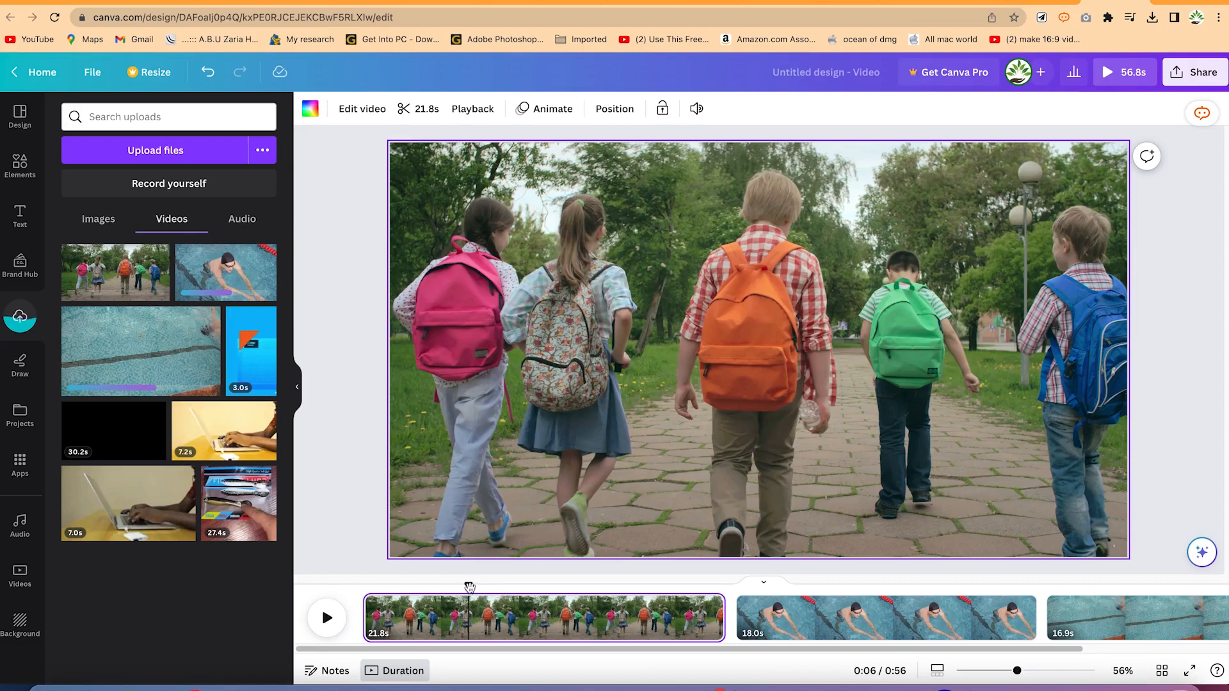
mouse_move(466, 561)
mouse_down()
mouse_move(564, 558)
mouse_move(478, 558)
mouse_up()
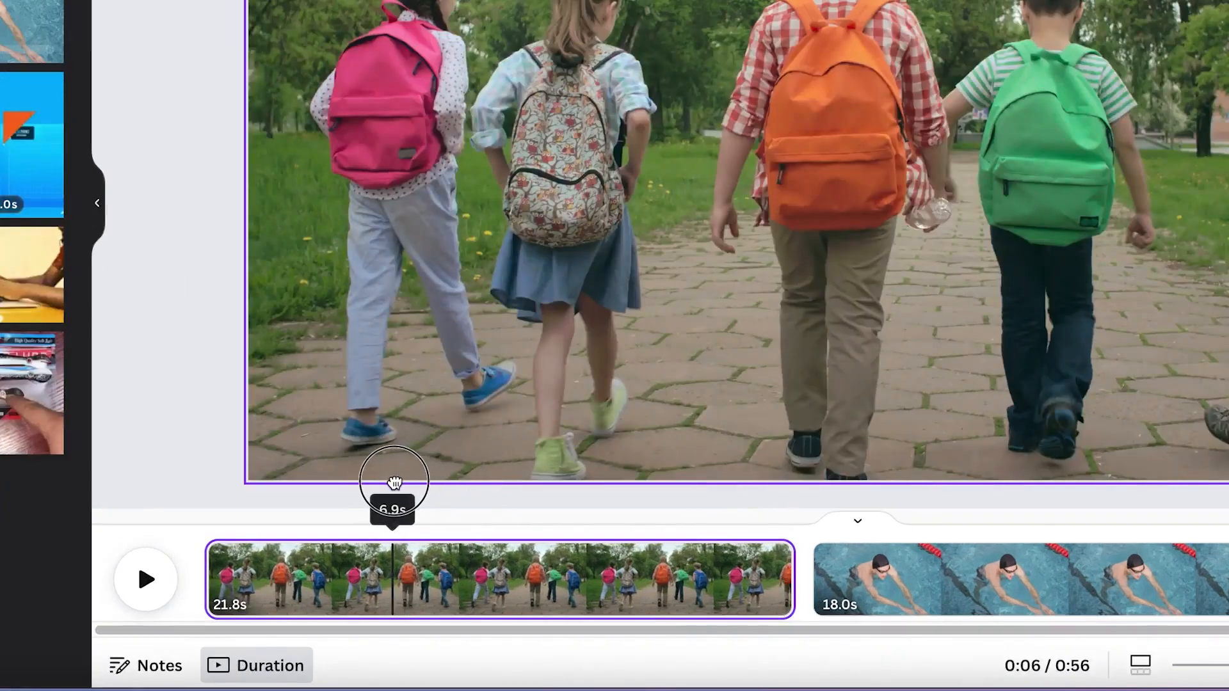
drag(394, 483, 467, 510)
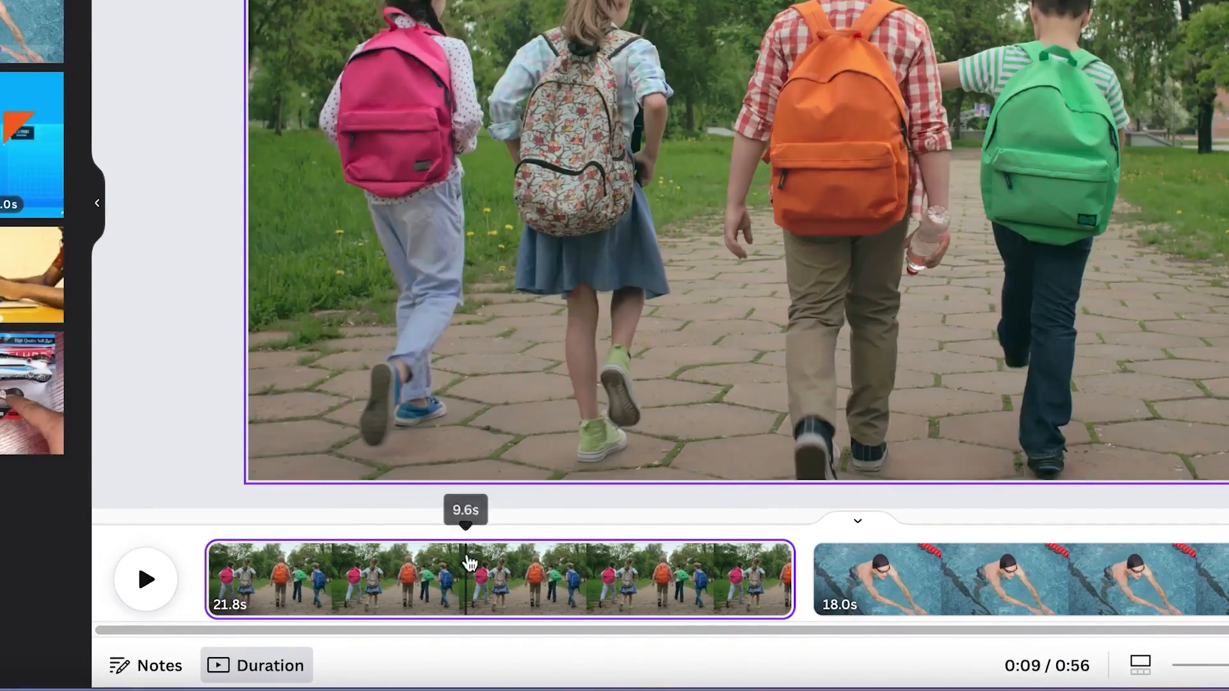
click(475, 592)
right_click(472, 585)
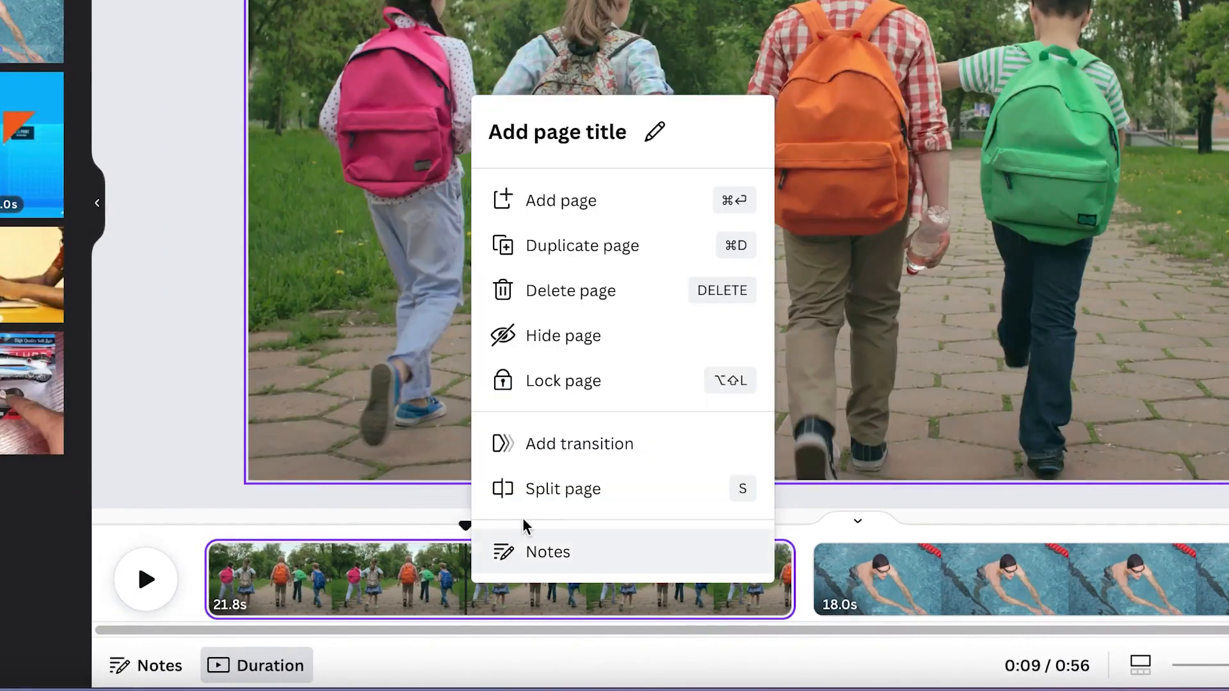
click(586, 491)
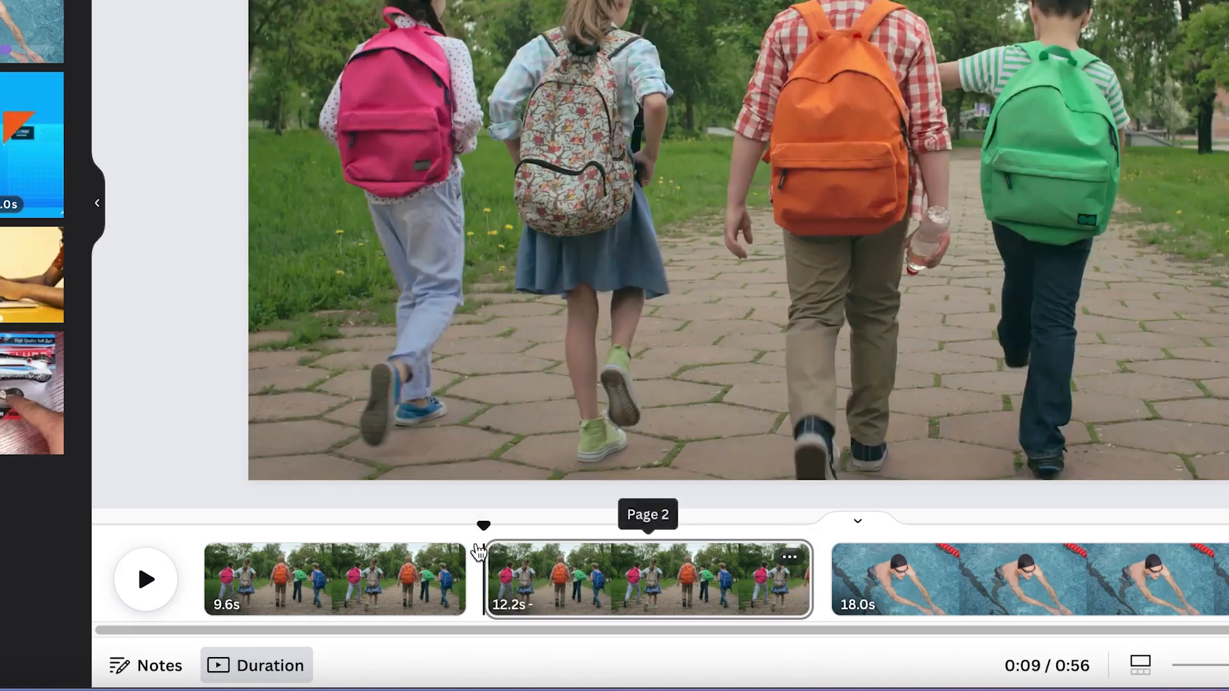
Split the second schoolchildren piece into parts of 6.8 s and 5.3 s, and select each resulting piece in turn.
drag(485, 524, 668, 532)
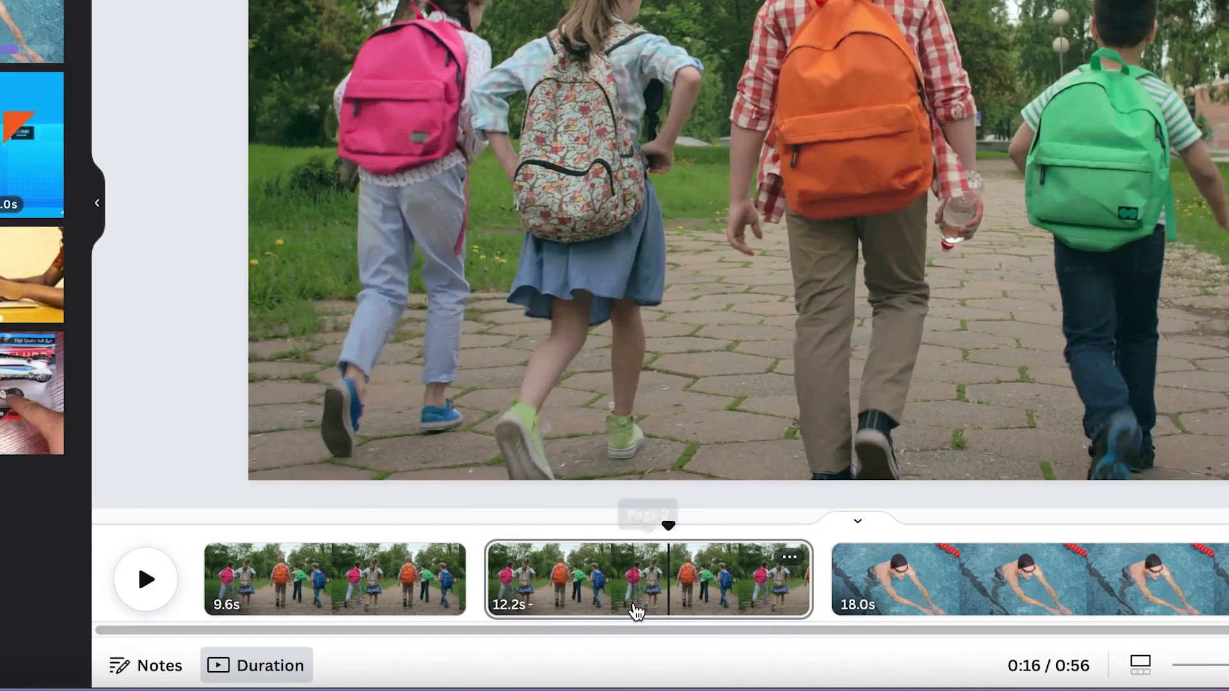
key(s)
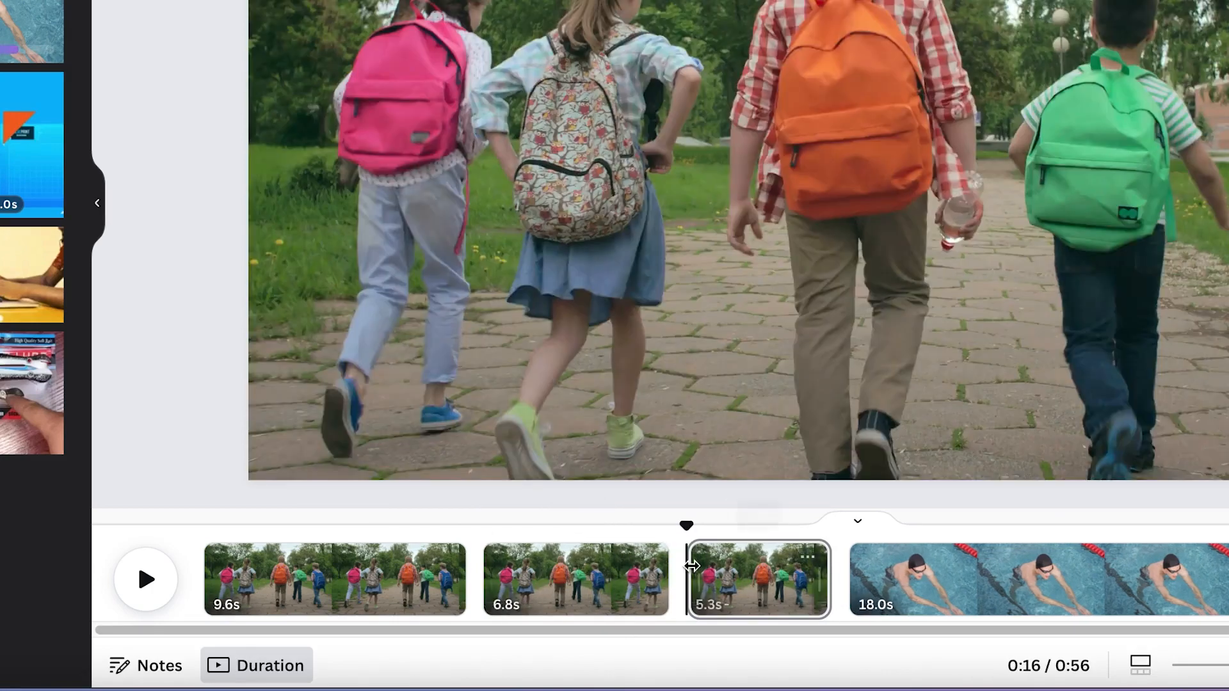
click(739, 583)
click(566, 576)
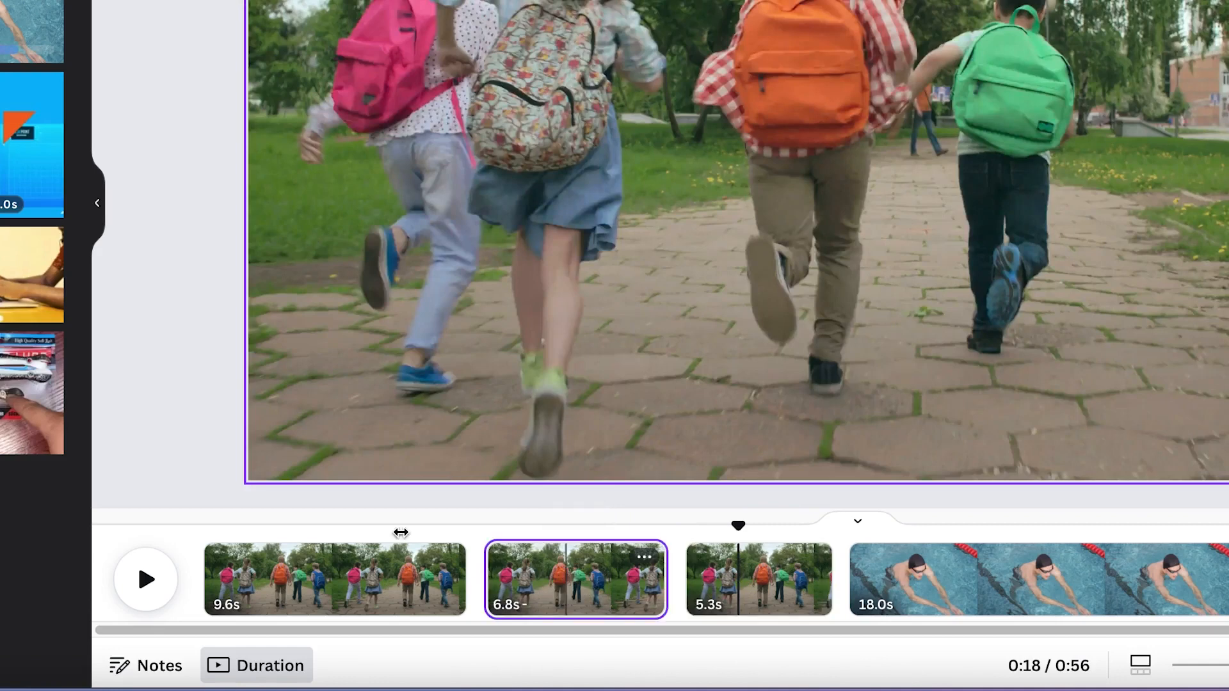
click(328, 578)
click(560, 576)
click(755, 587)
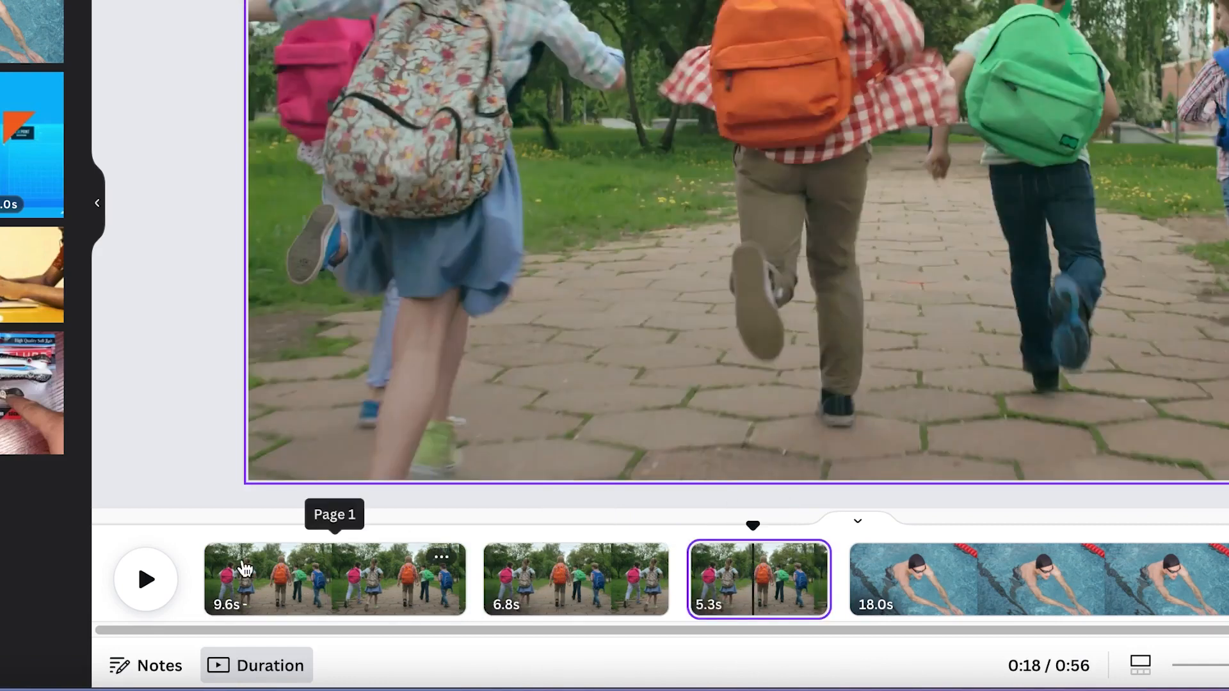
Trim the first schoolchildren piece from its start to 8.0 s and from its end to 6.8 s.
click(344, 592)
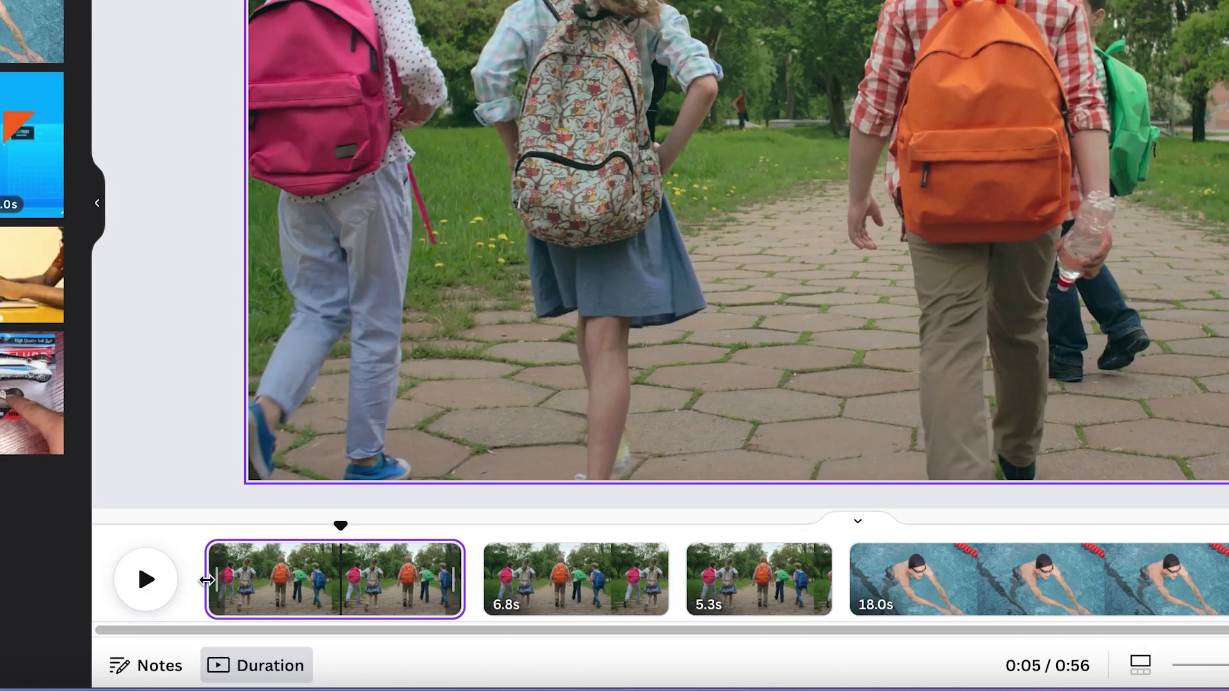
drag(206, 579, 248, 580)
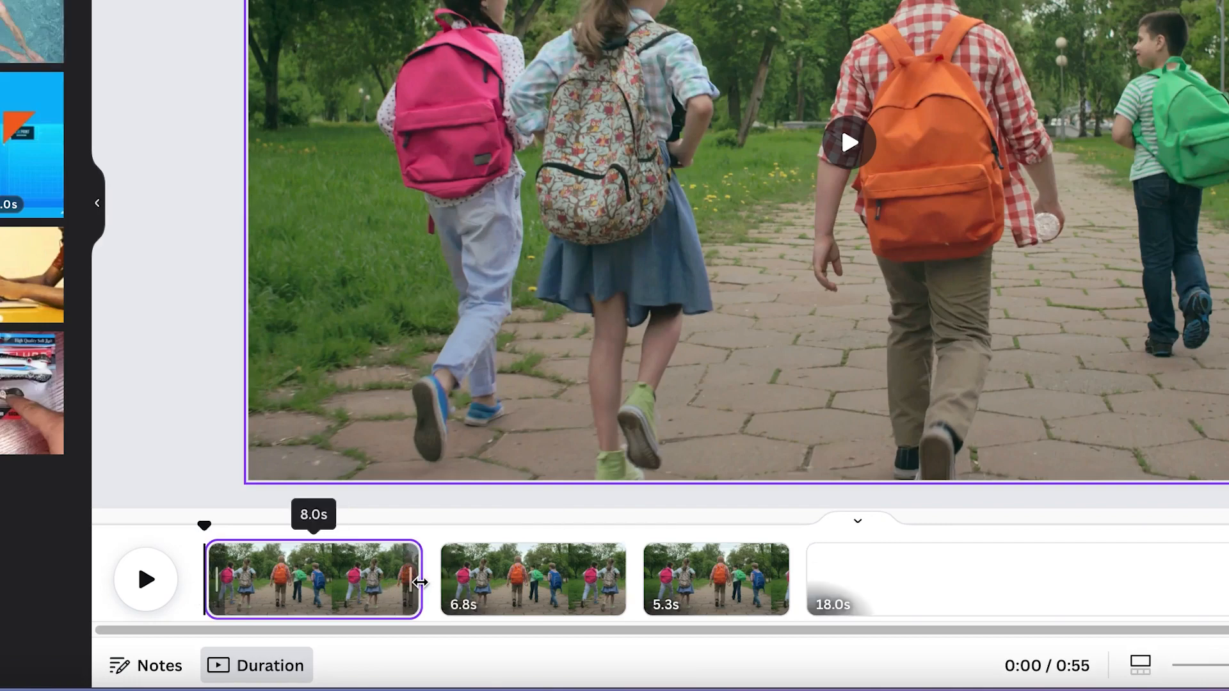
drag(417, 582, 384, 571)
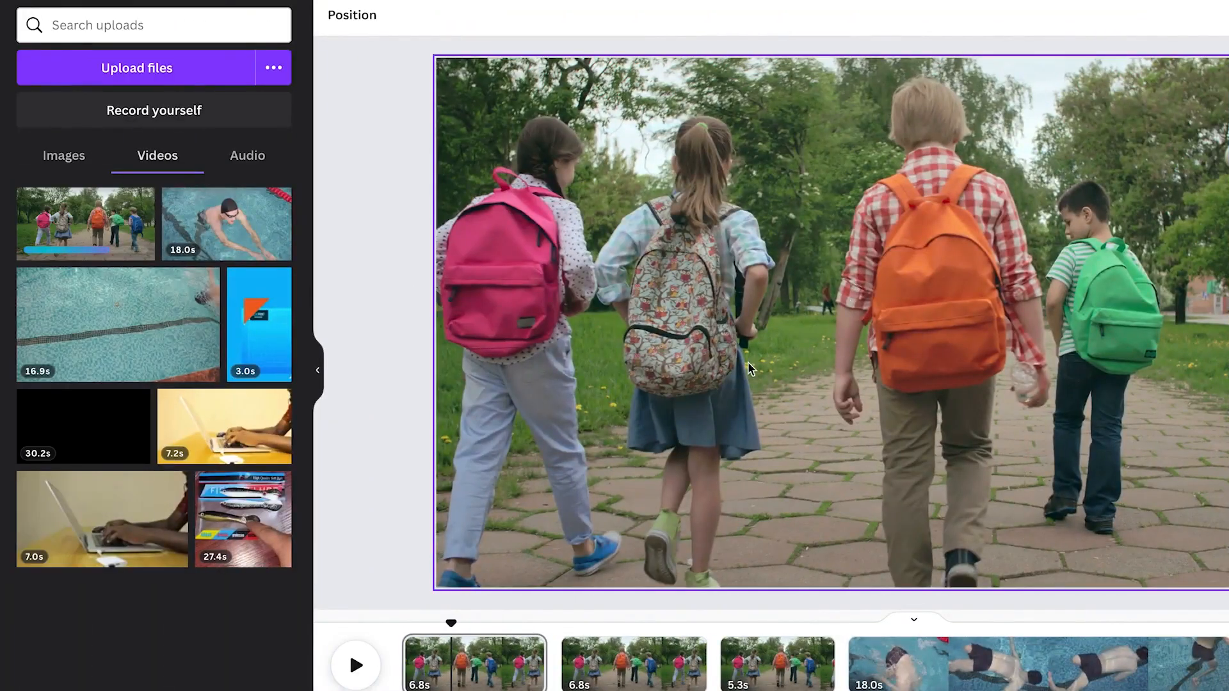
Display the uploaded images and select the first schoolchildren piece on the timeline.
click(705, 192)
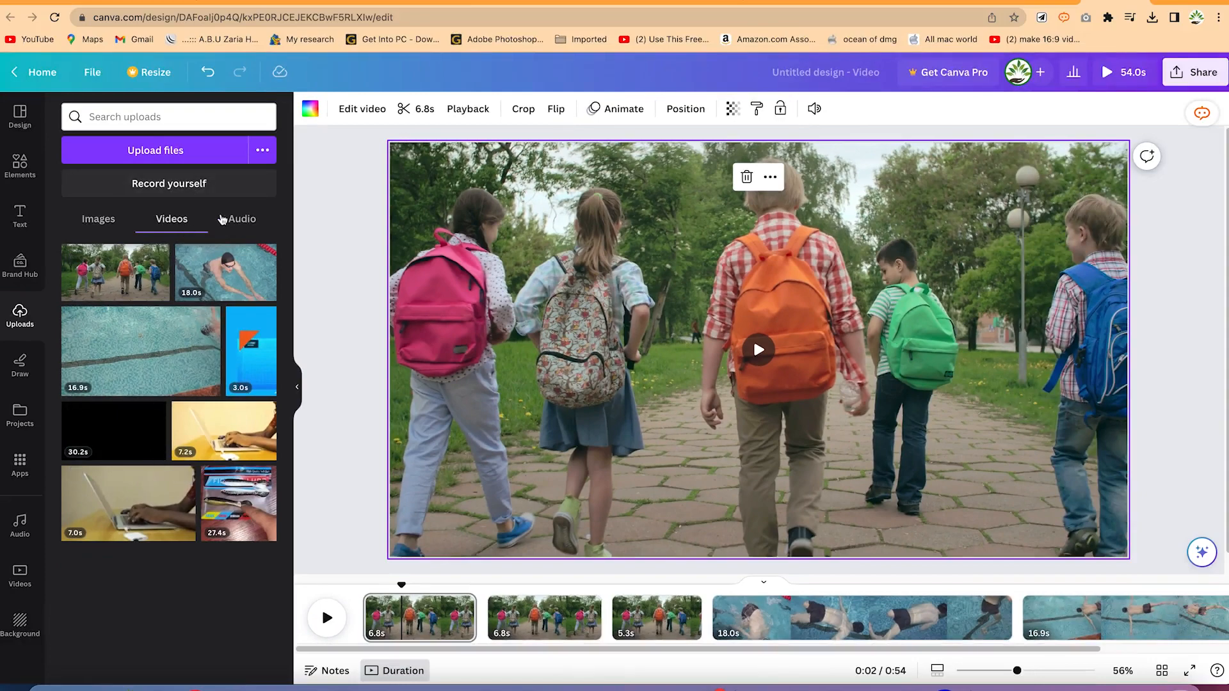
click(78, 222)
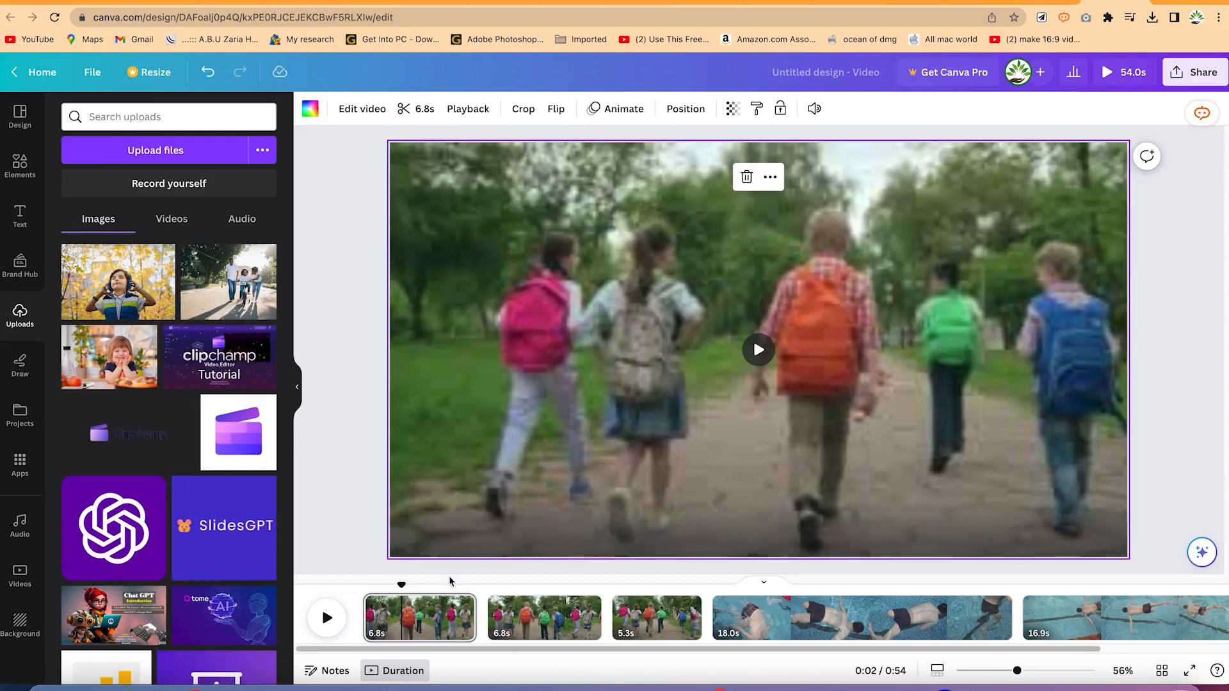
click(430, 617)
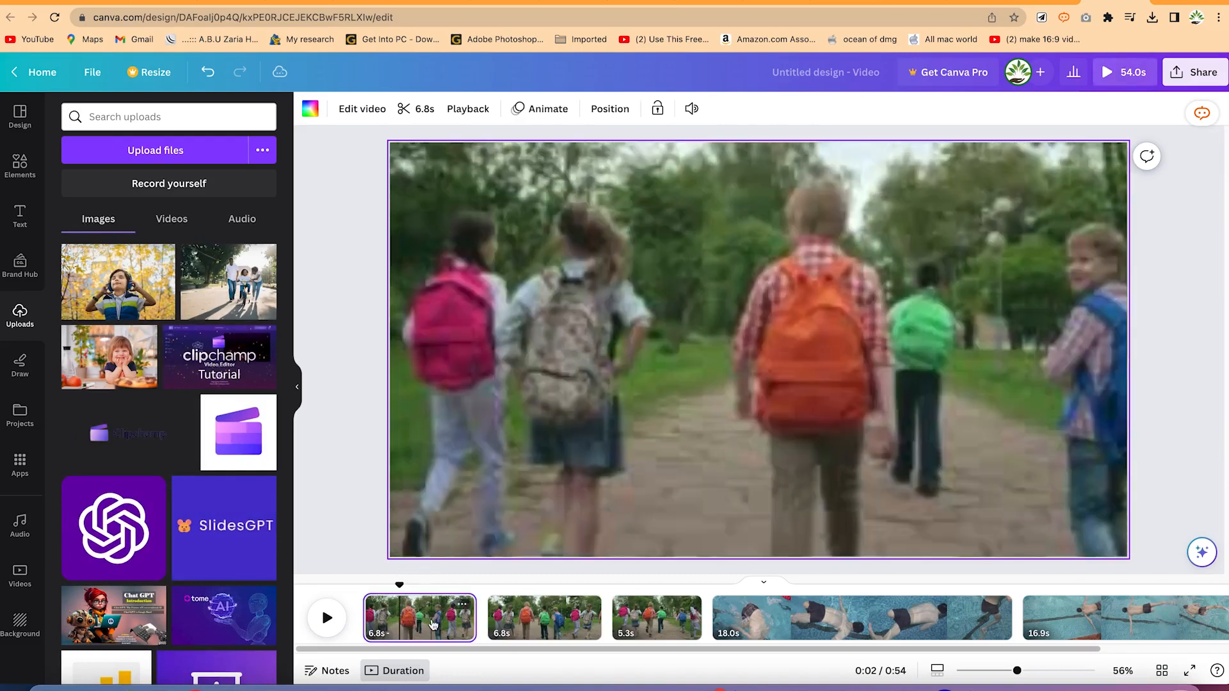
Undo the trims and both splits of the schoolchildren clip.
key(super+z)
key(super+z)
key(super+z)
key(super+z)
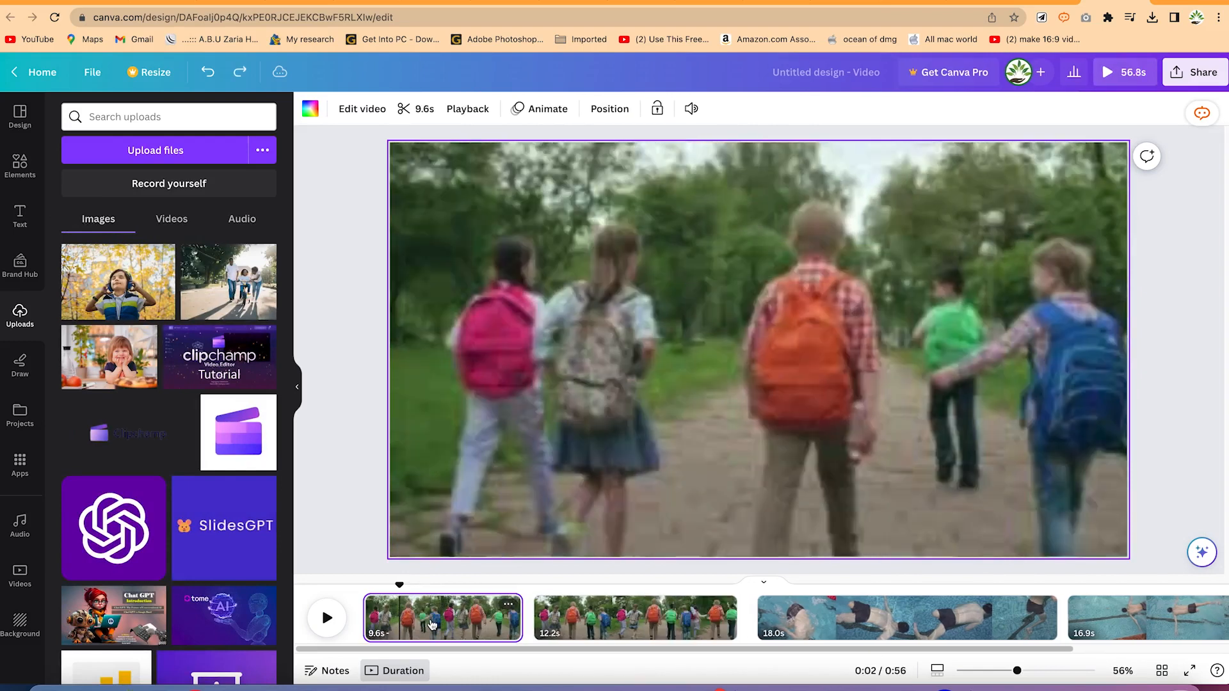
Overlay the photo of the boy with headphones on the schoolchildren page and align it with the frame's upper-left corner.
click(579, 633)
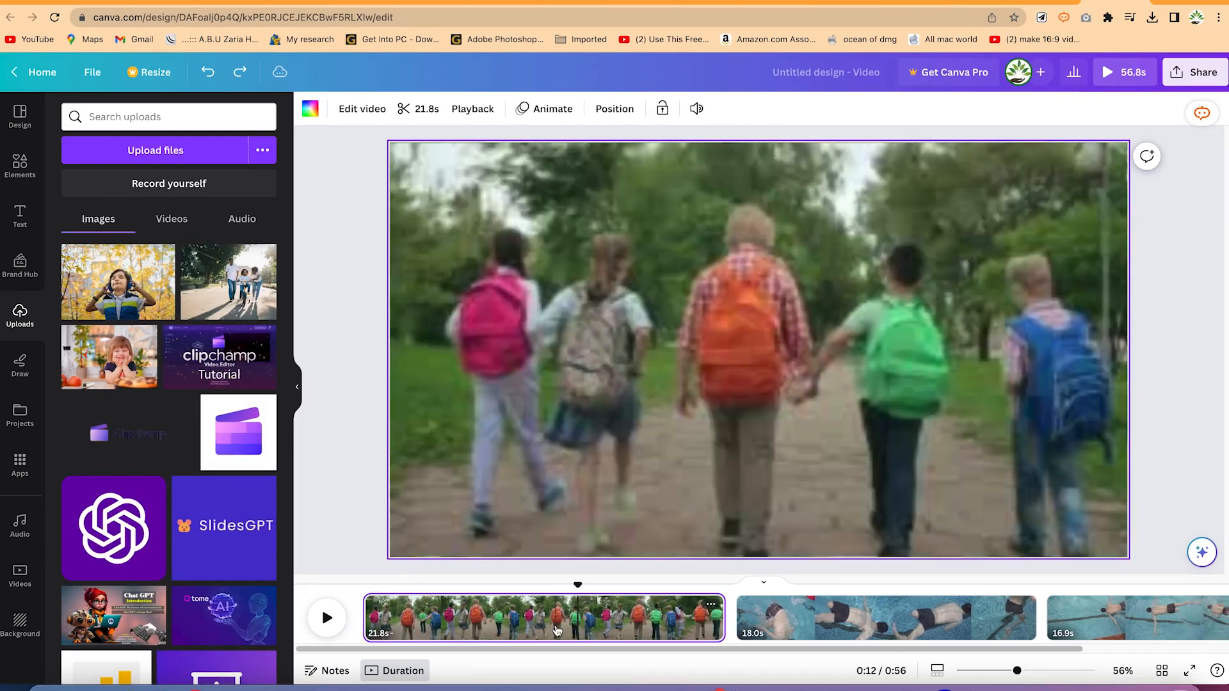
click(476, 646)
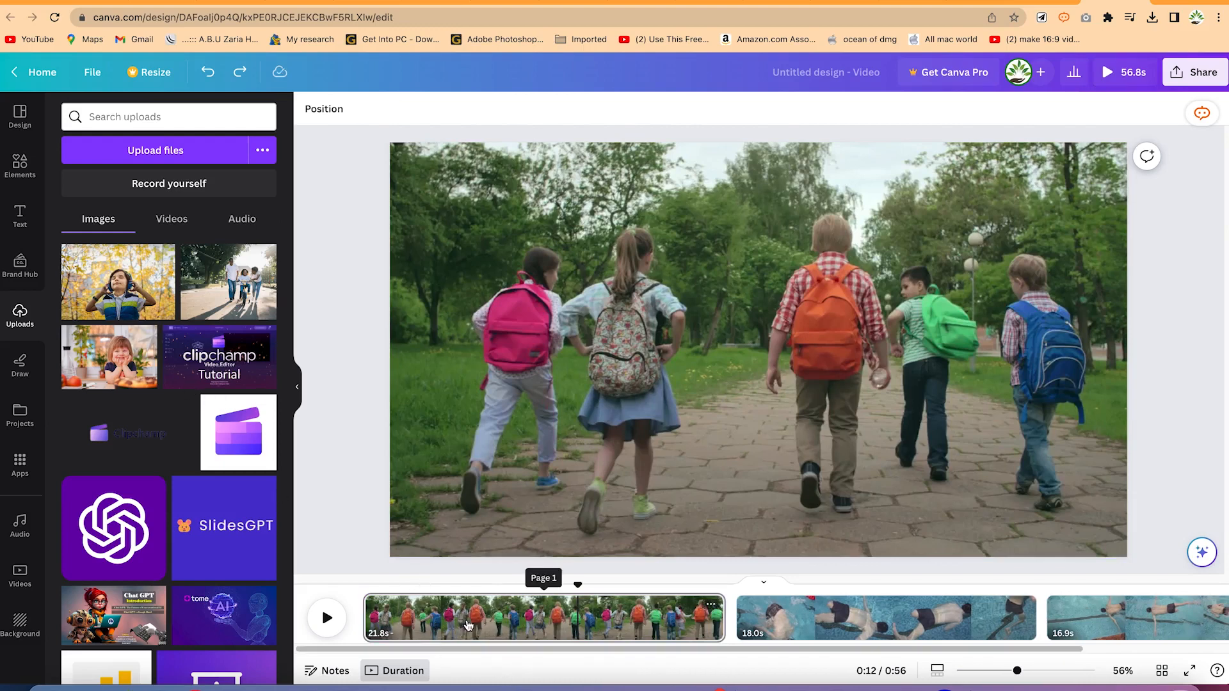
drag(77, 256, 761, 254)
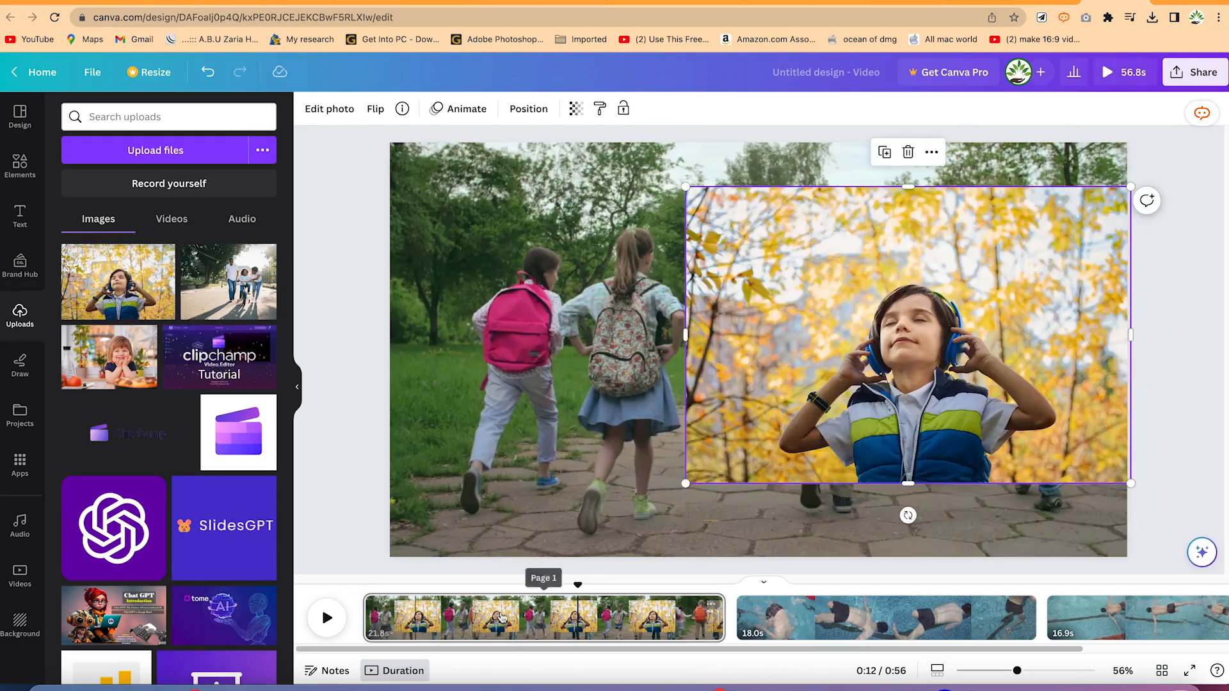
drag(910, 340, 619, 299)
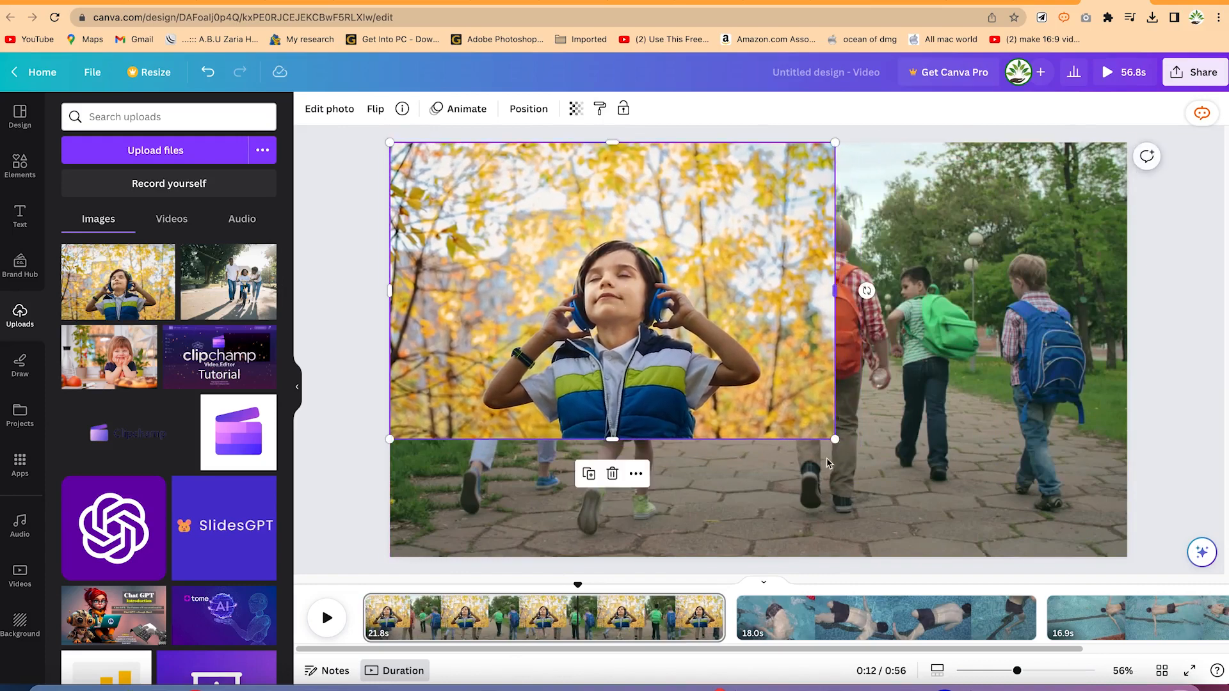
Enlarge the boy photo to cover the whole frame and split its page into 9.4 s, 5.6 s and 6.7 s pieces.
drag(924, 473, 1162, 570)
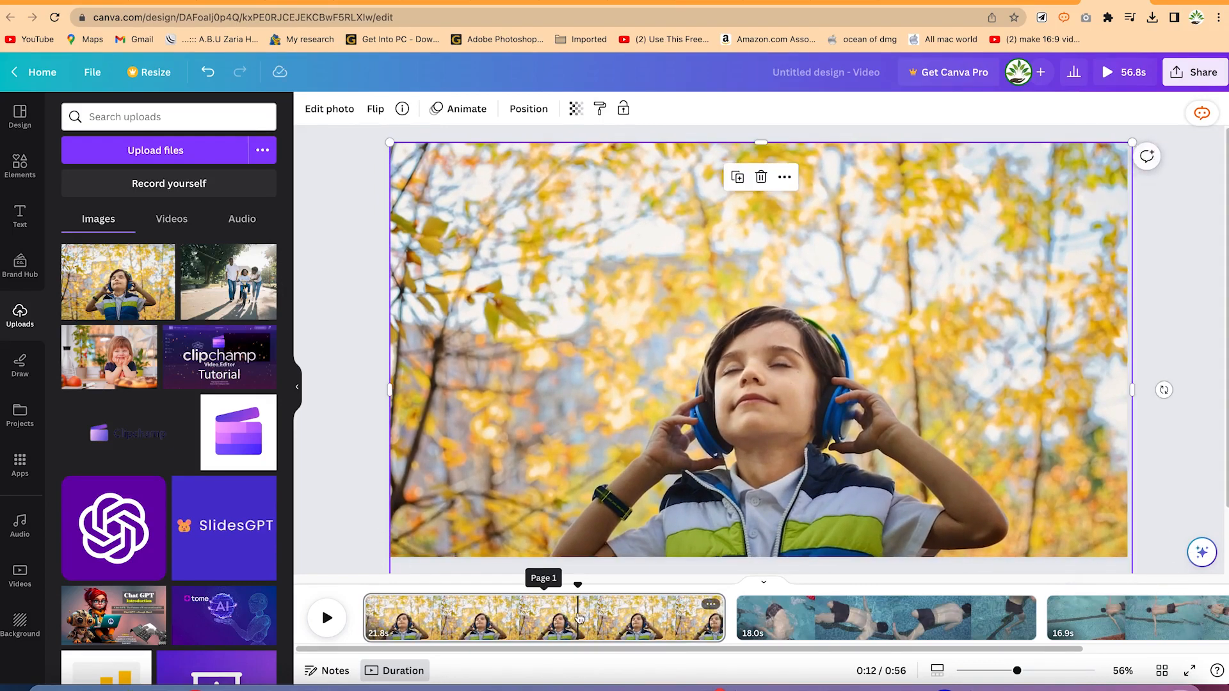
click(521, 609)
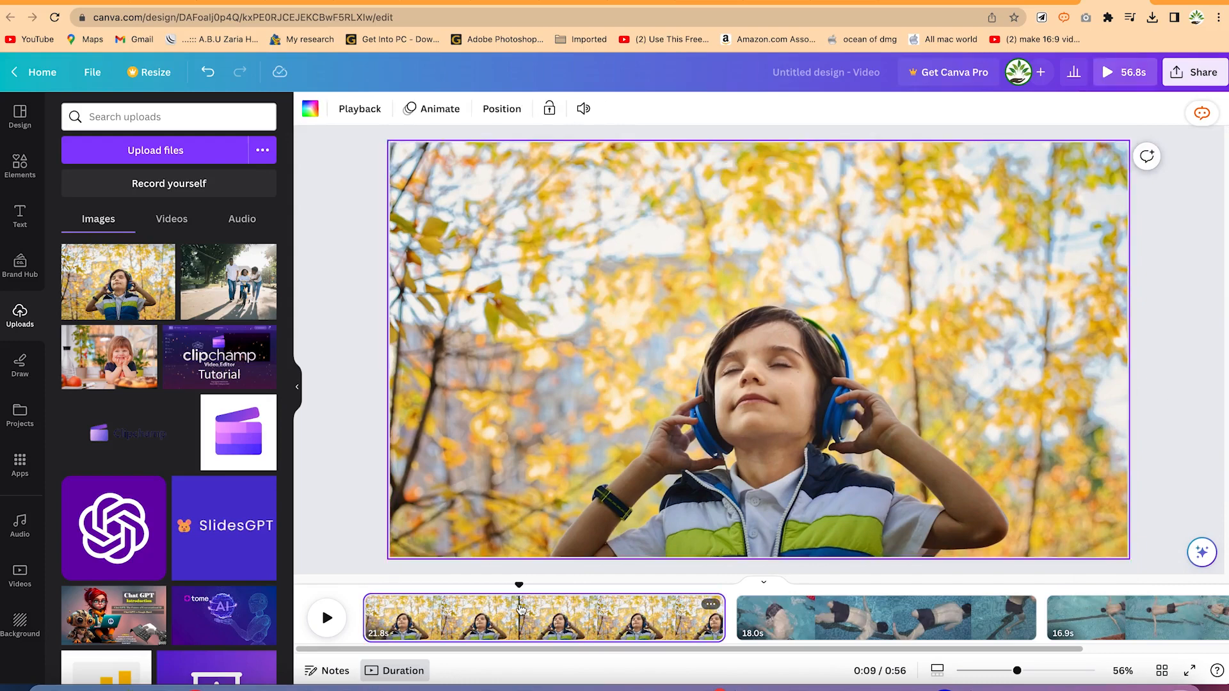
key(s)
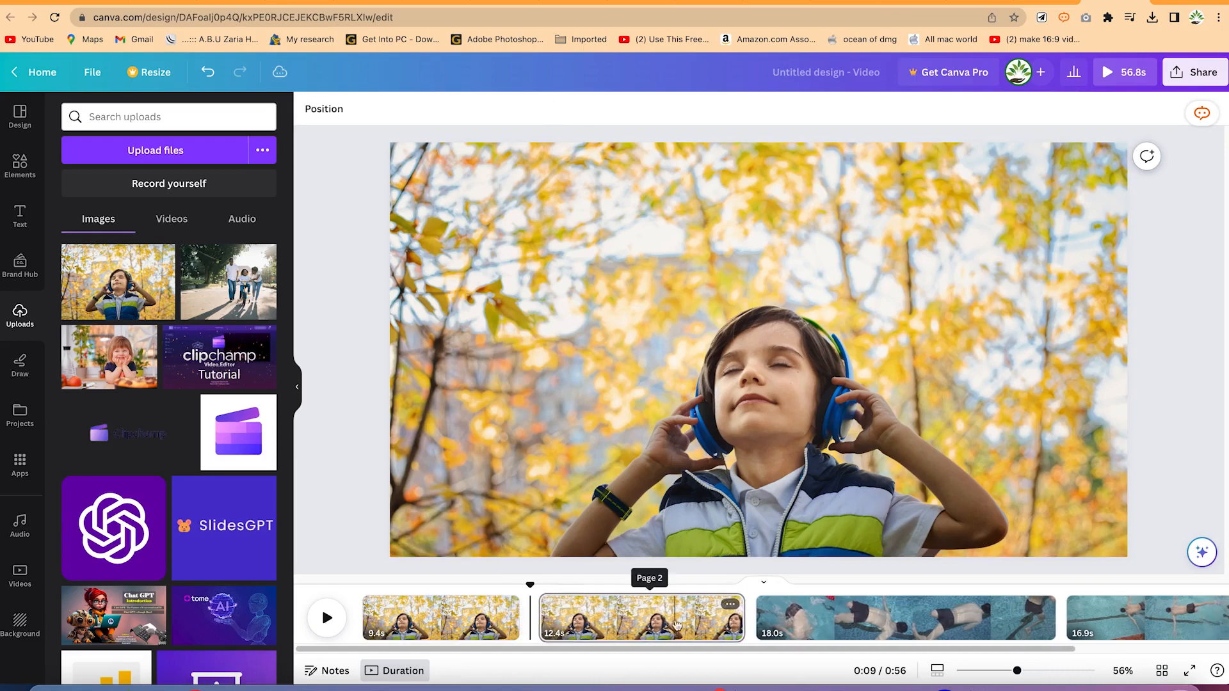
click(625, 616)
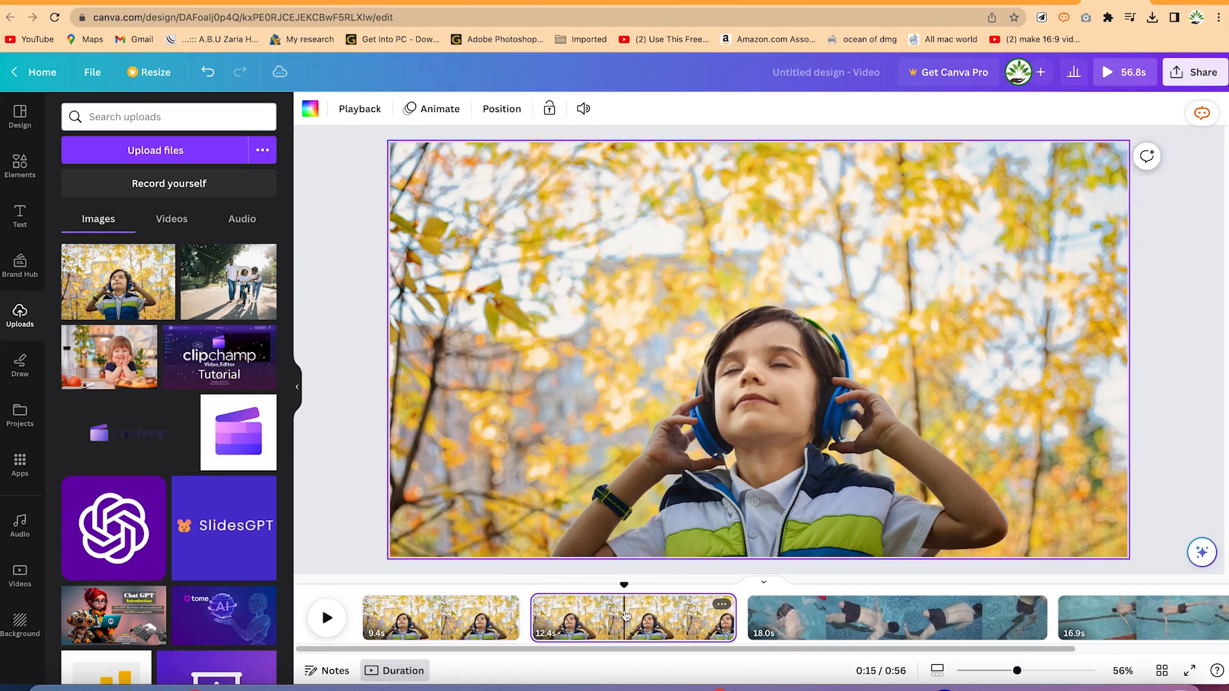
key(s)
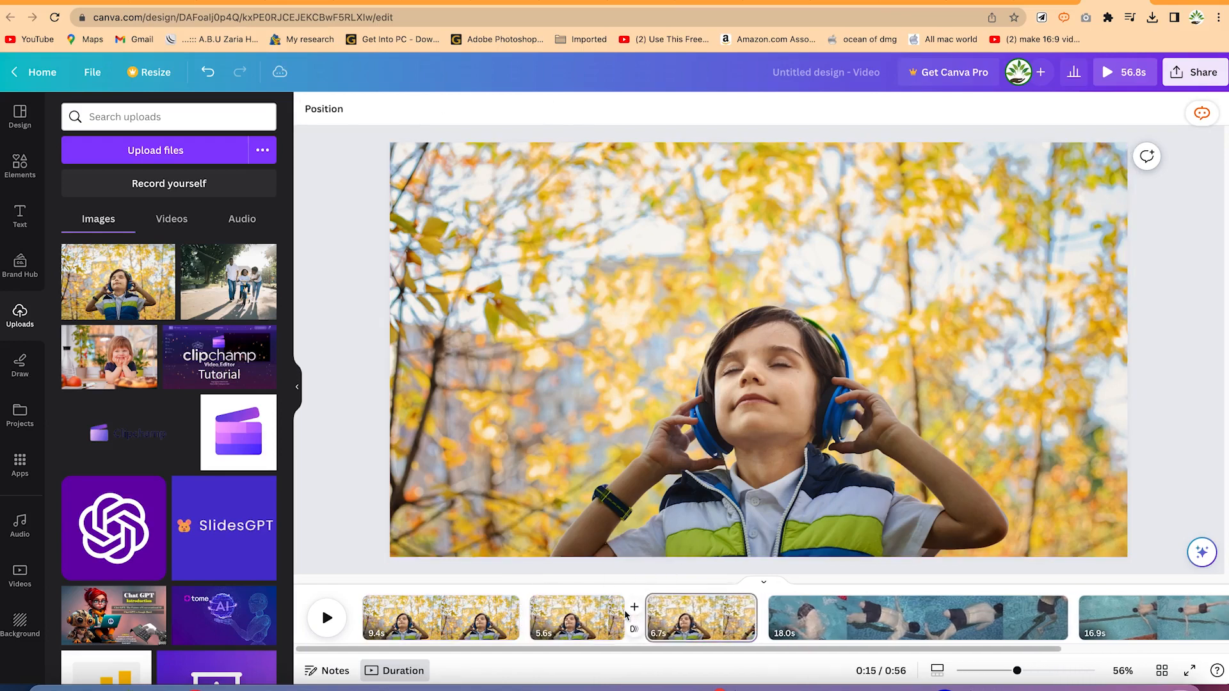
Delete the boy photo from the 6.7 s and 9.4 s pieces and play back the edited pages.
click(715, 609)
click(799, 383)
key(Delete)
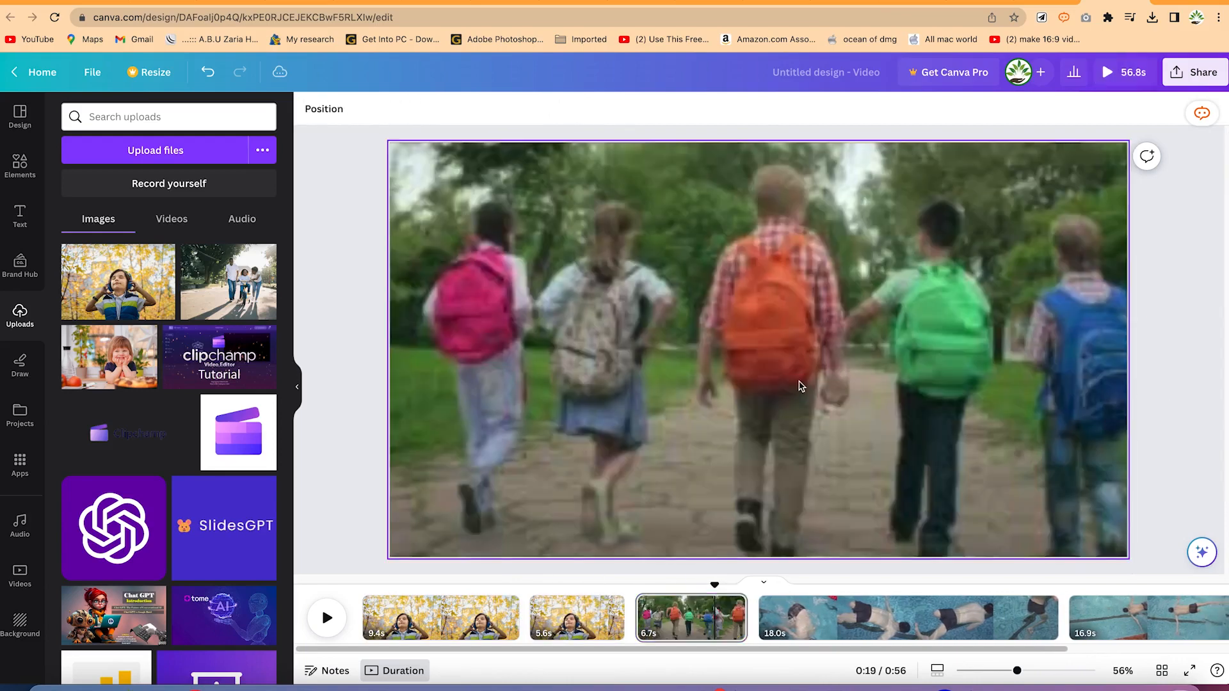
click(446, 632)
click(725, 432)
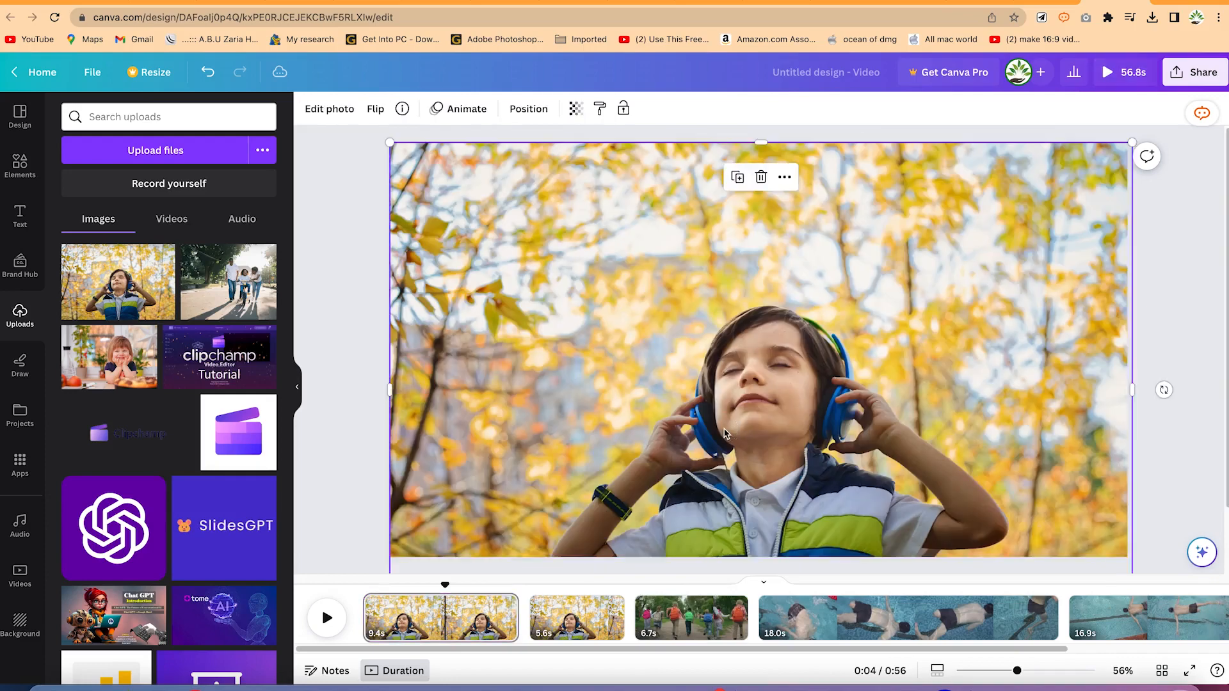
key(Delete)
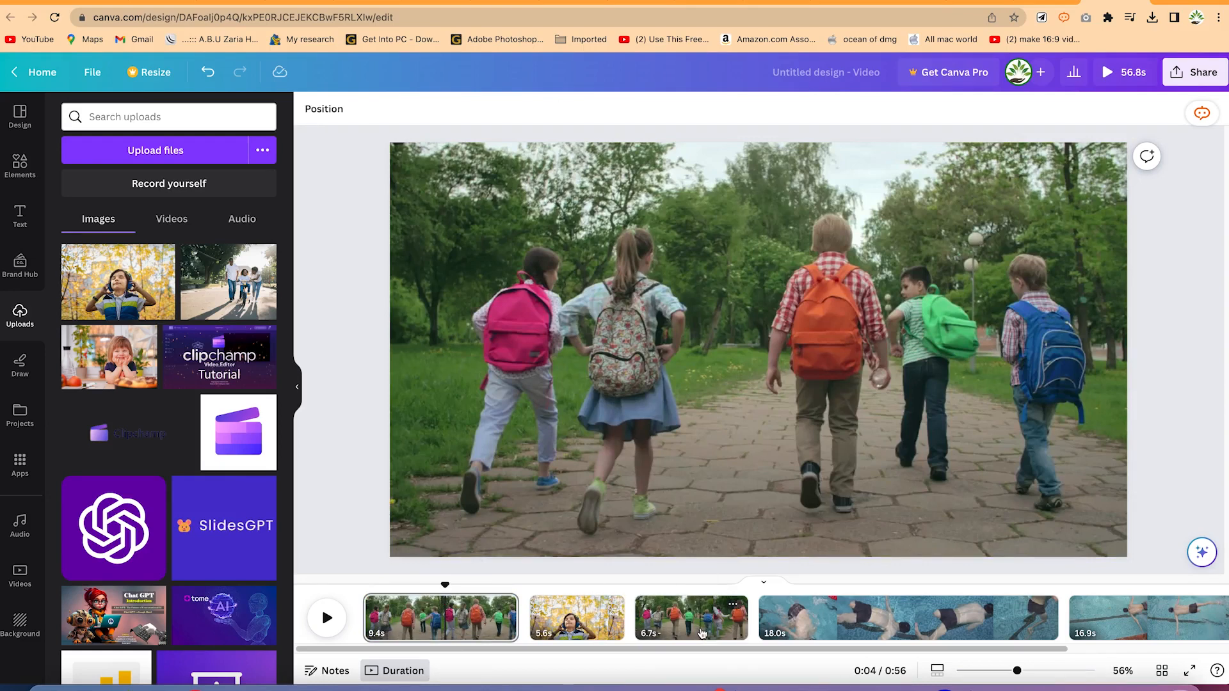
click(326, 618)
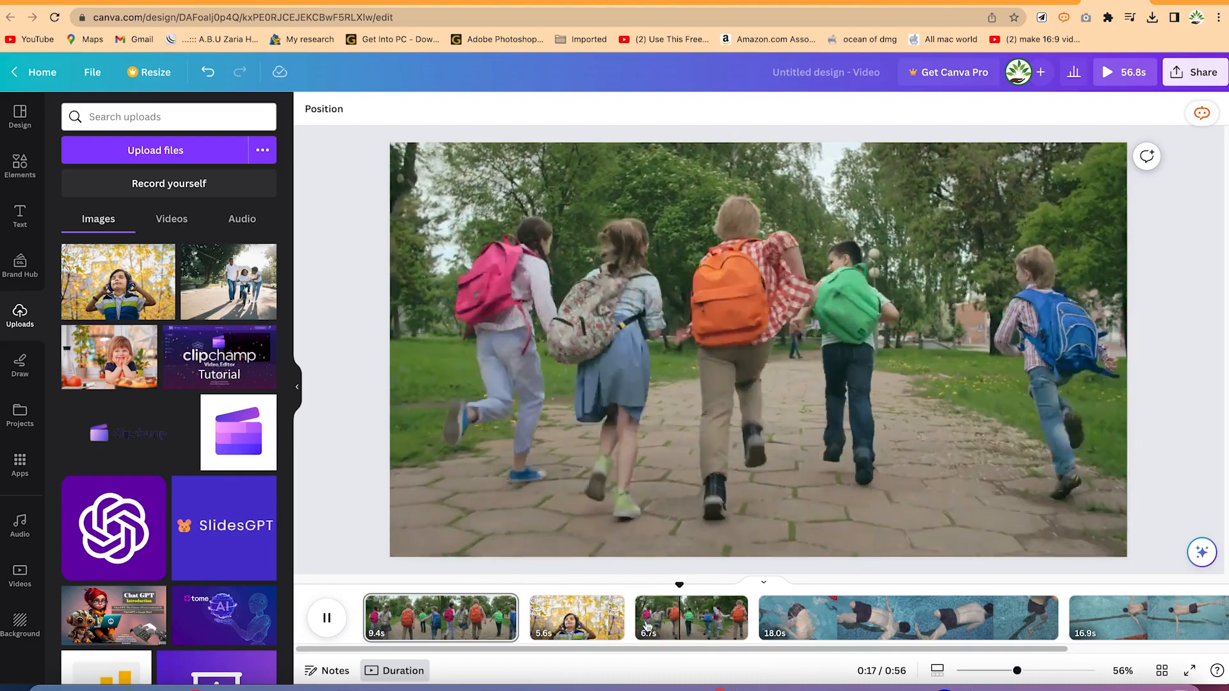
click(687, 616)
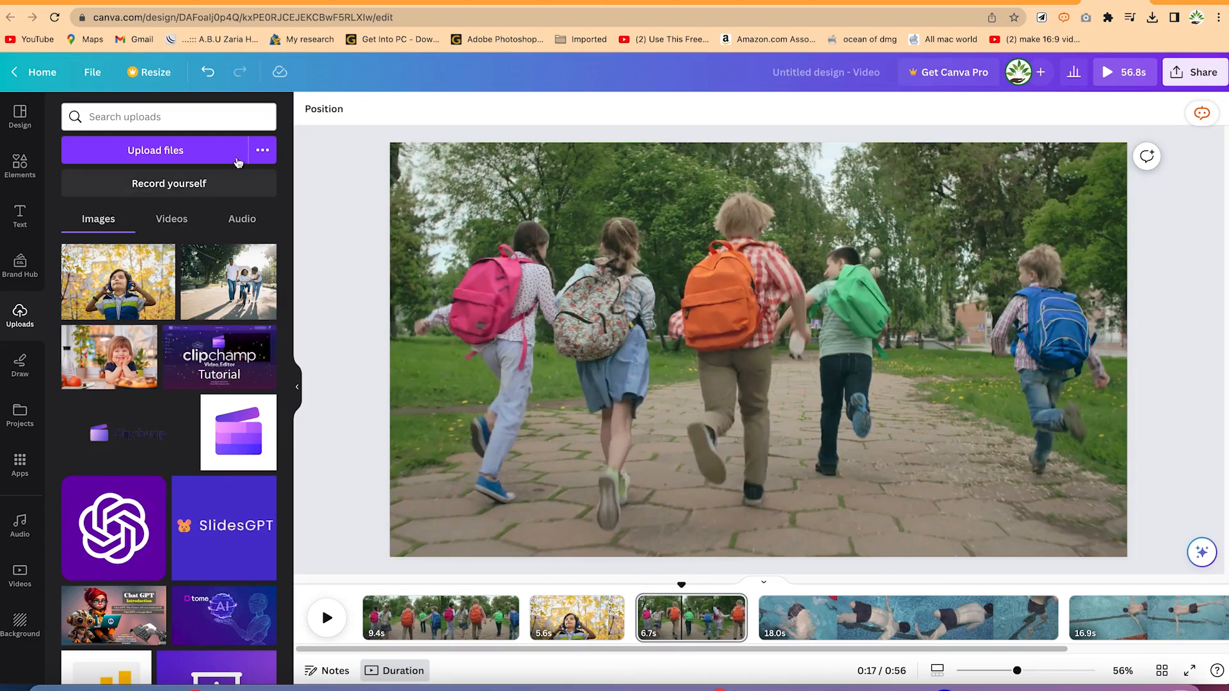
Overlay the uploaded 7.0 s laptop video, muted, on the third page and enlarge it to cover the whole frame.
click(171, 218)
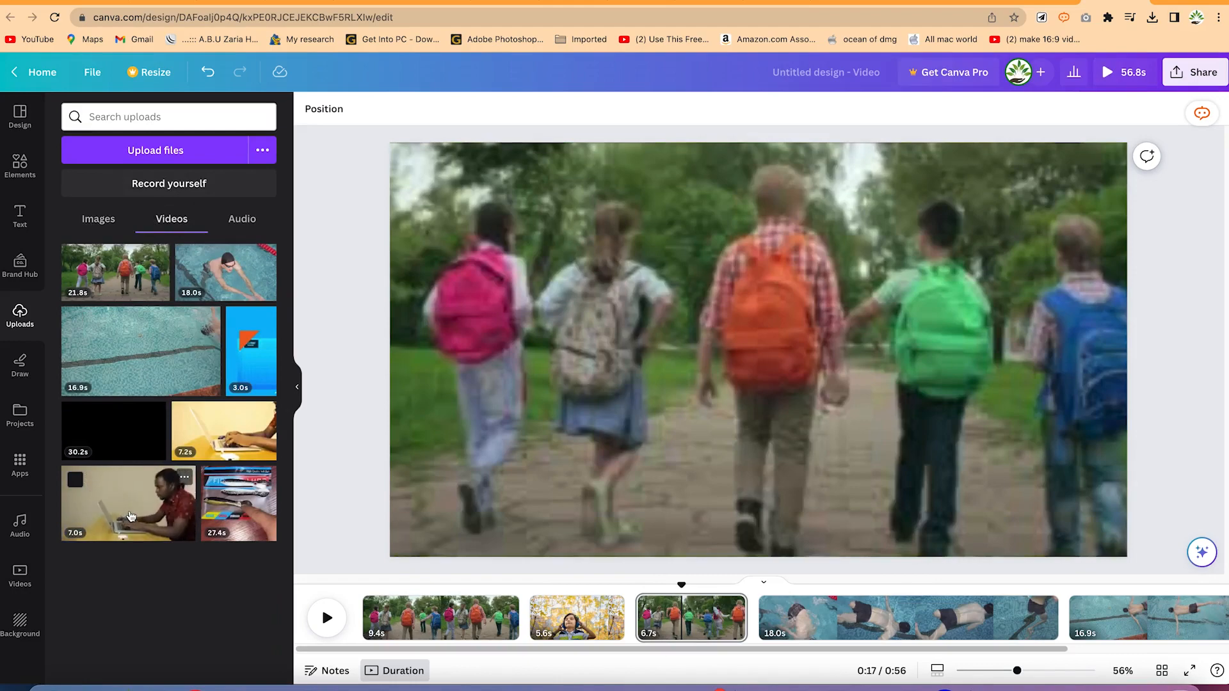
drag(130, 516, 720, 320)
click(755, 108)
click(732, 155)
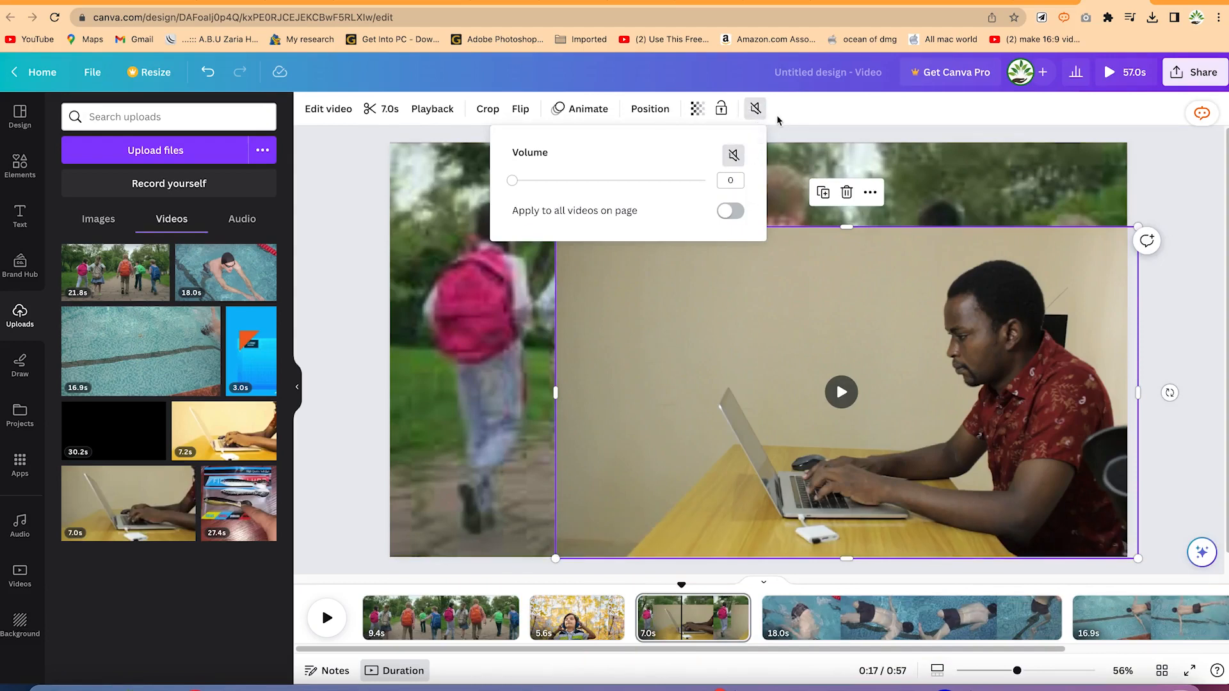
drag(841, 346, 666, 251)
drag(970, 474, 1128, 563)
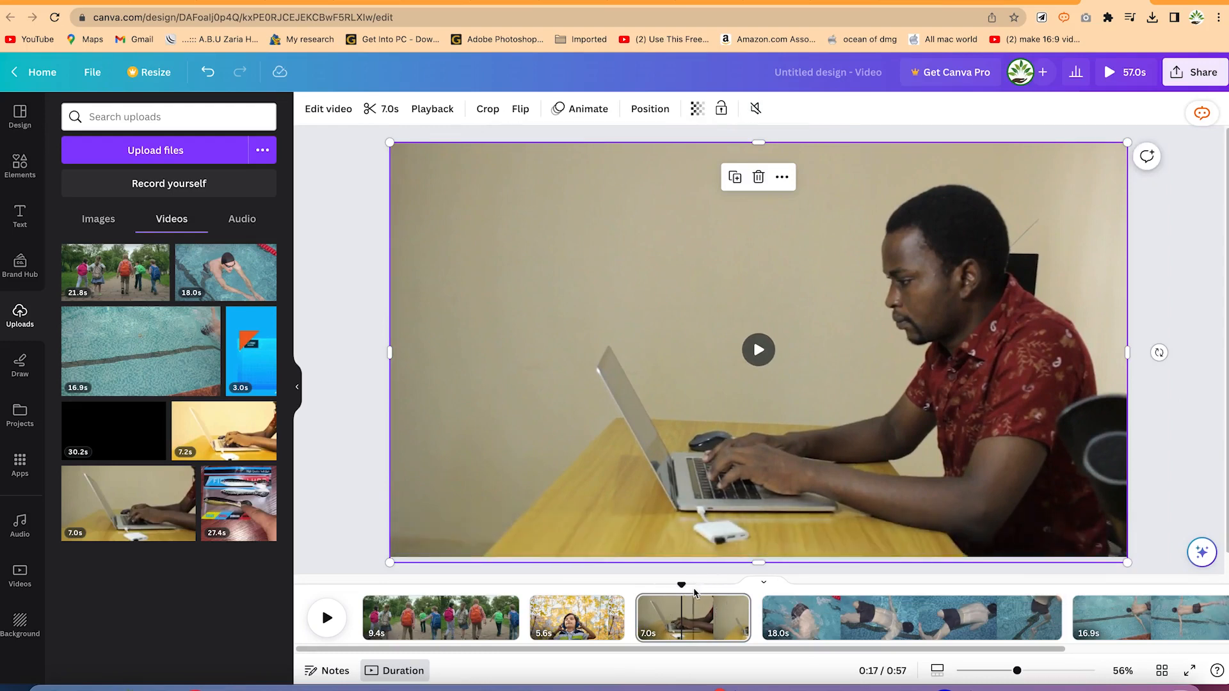
Split the laptop video page into 2.1 s, 2.5 s and 2.3 s pieces.
drag(683, 586, 670, 586)
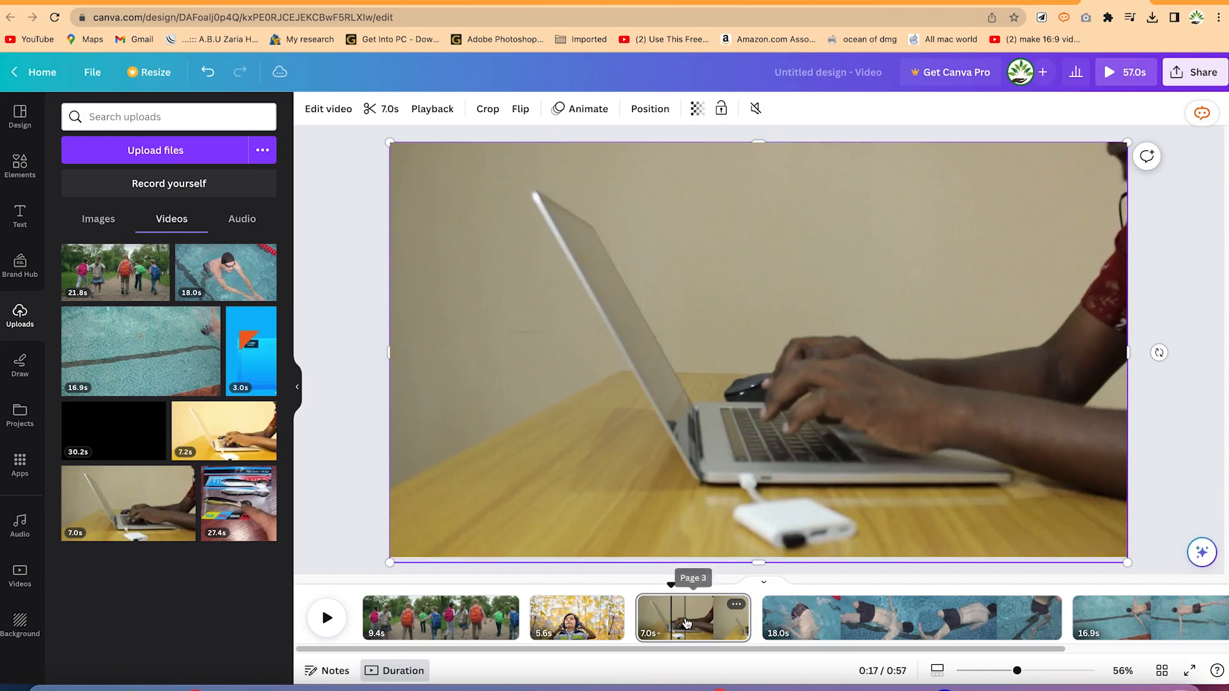
key(s)
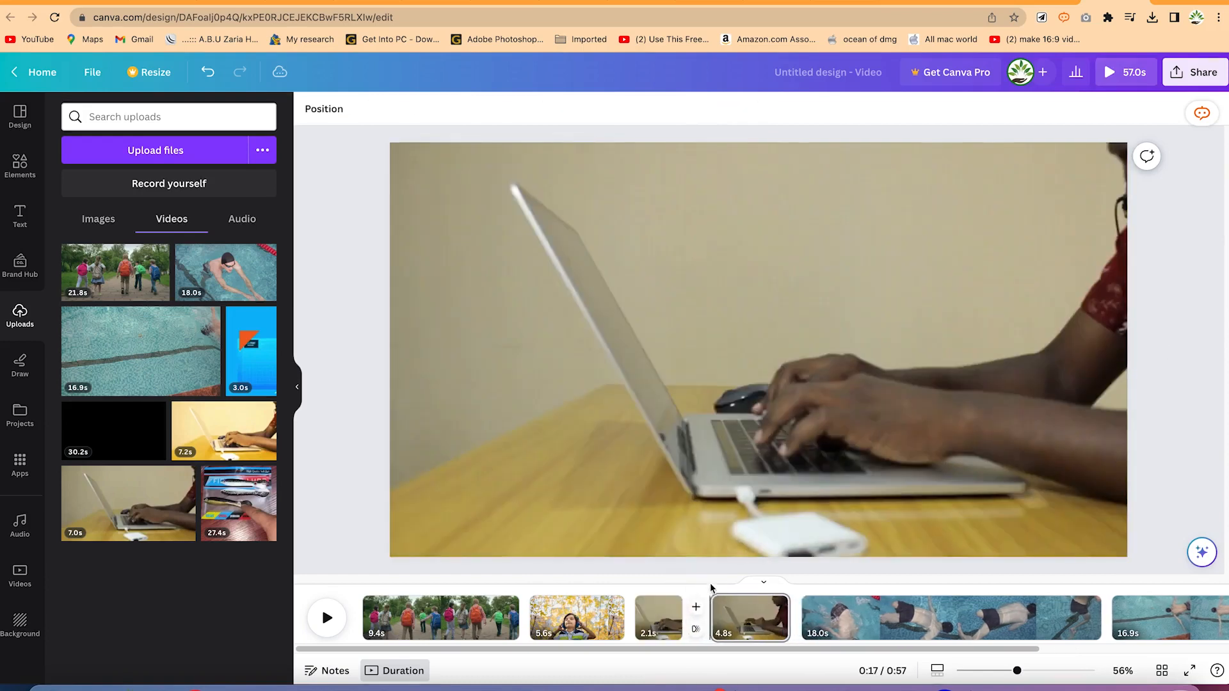
click(738, 610)
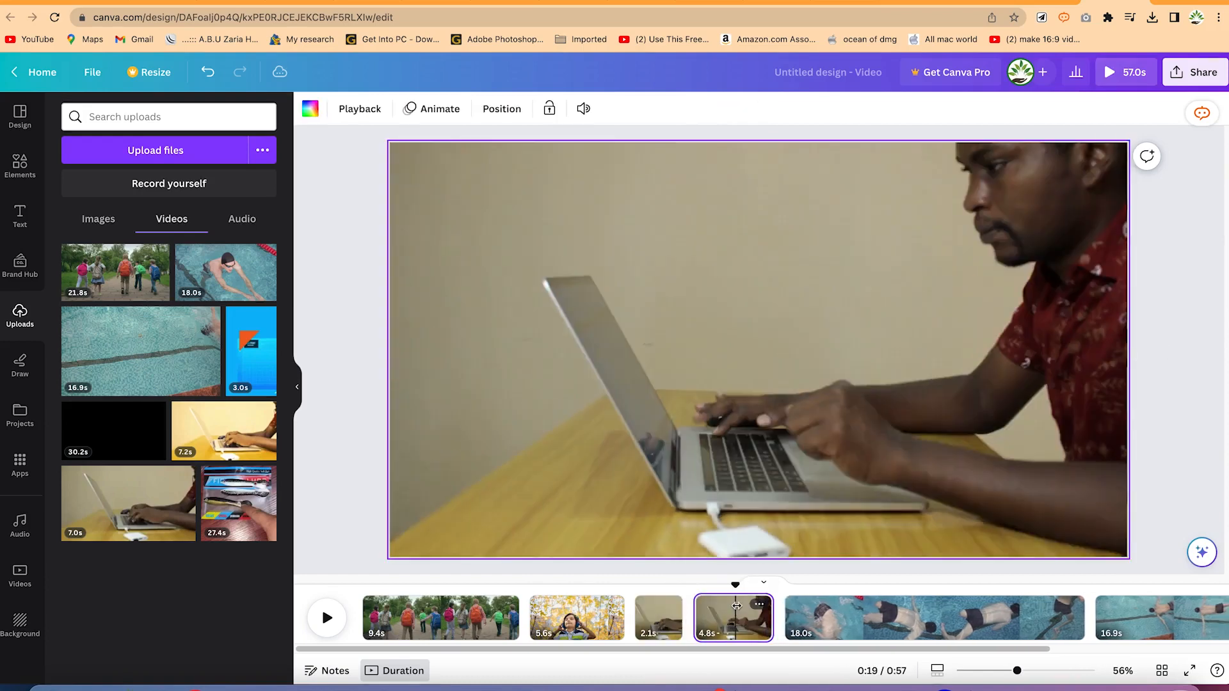
key(s)
Delete the laptop video from the 2.1 s and 2.3 s pieces and play back the edited section.
click(720, 619)
click(662, 617)
click(709, 361)
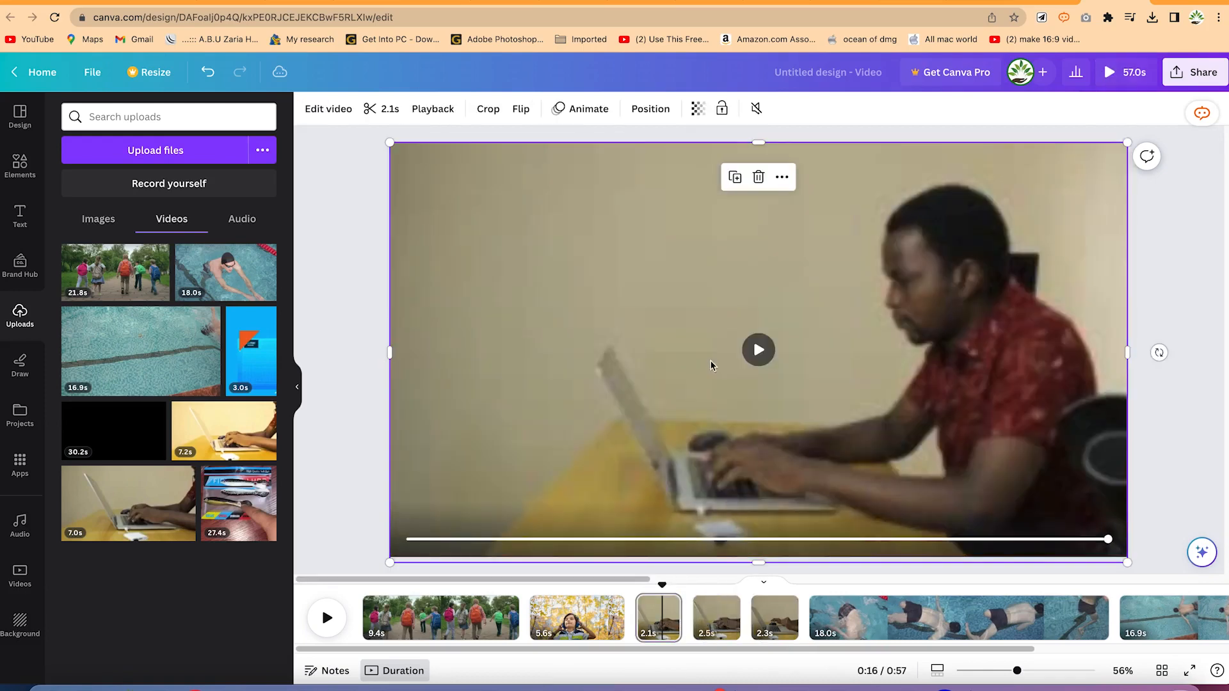
key(Delete)
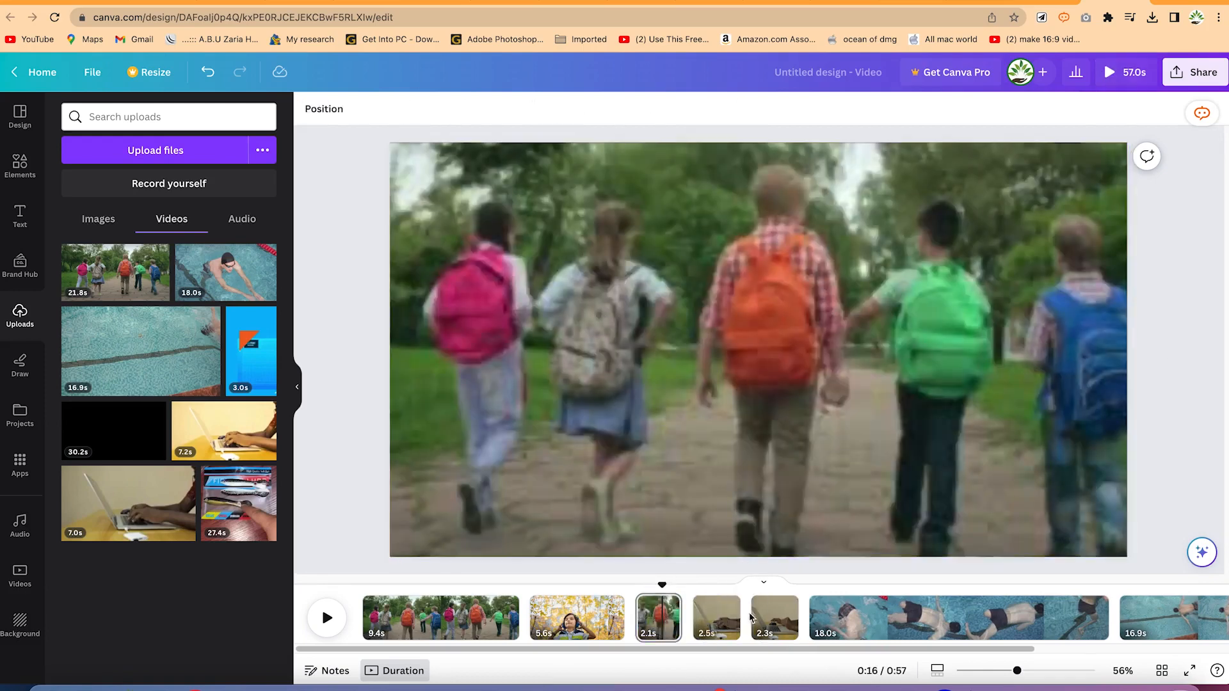
click(766, 622)
click(777, 423)
key(Delete)
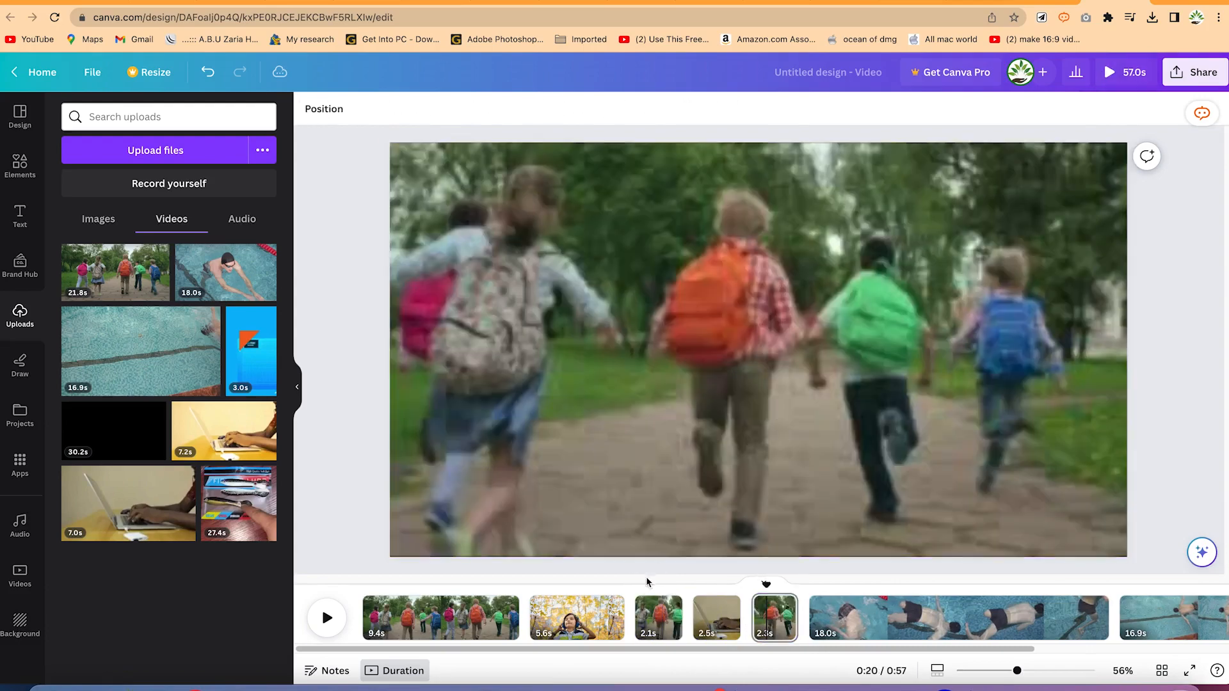
click(653, 613)
key(space)
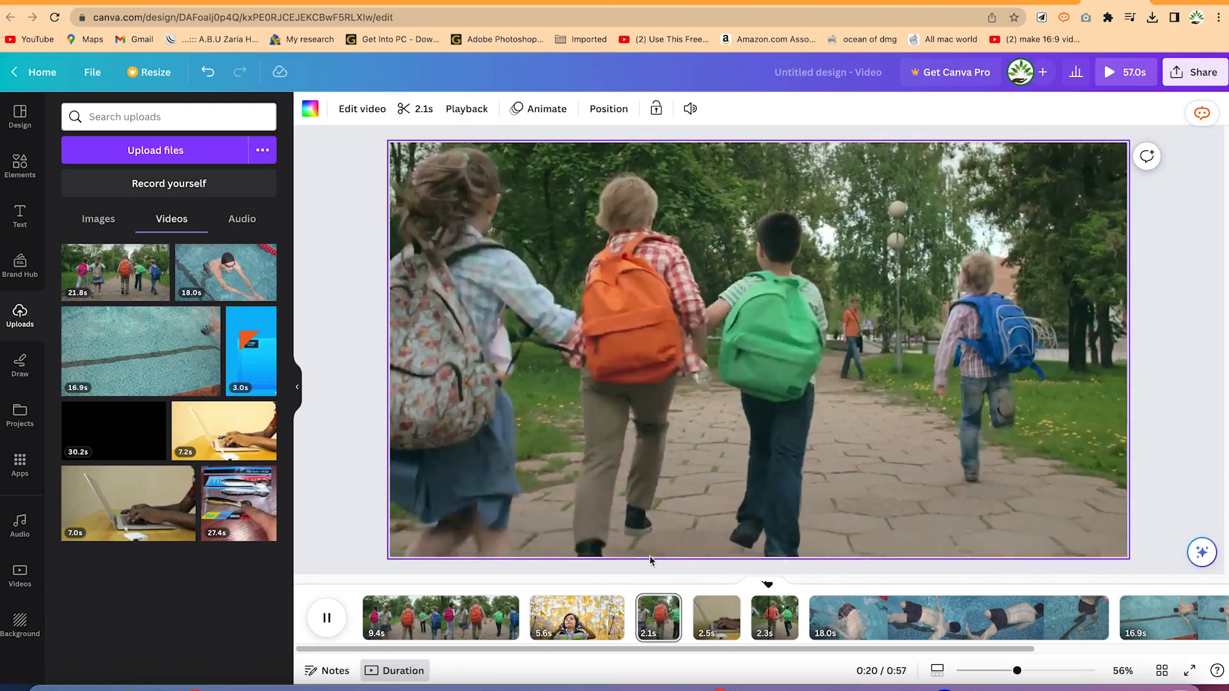
click(650, 563)
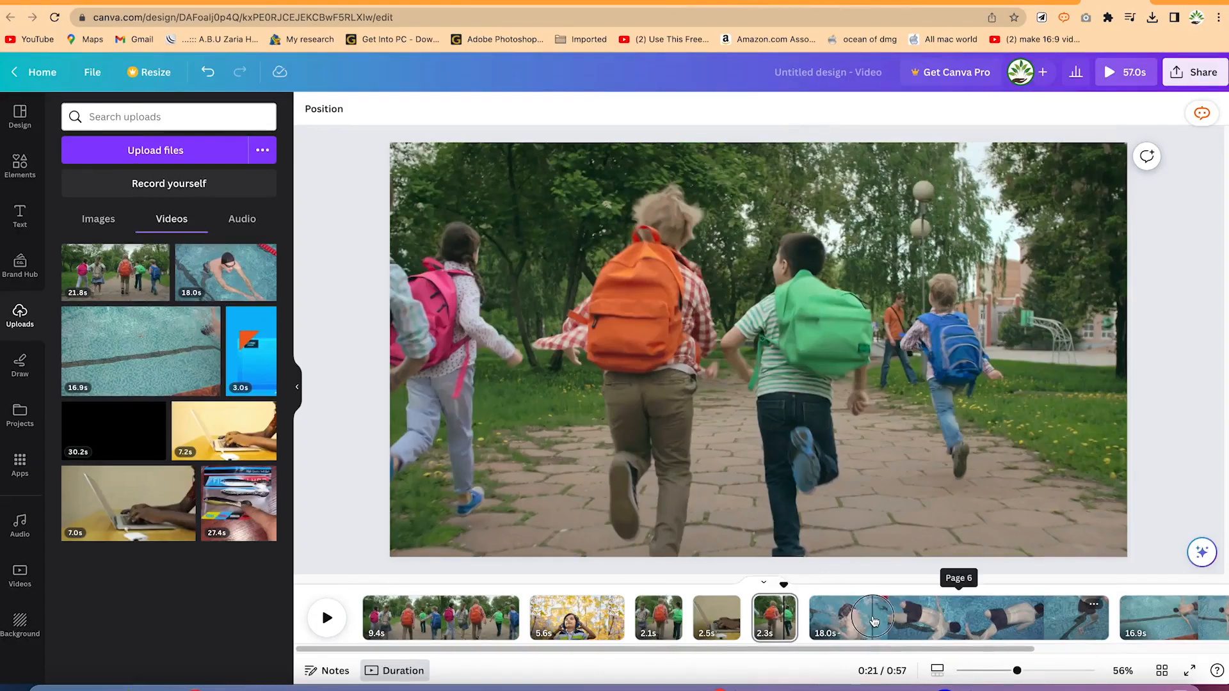
Add a default heading text to the middle of the 18.0 s swimming page.
click(874, 621)
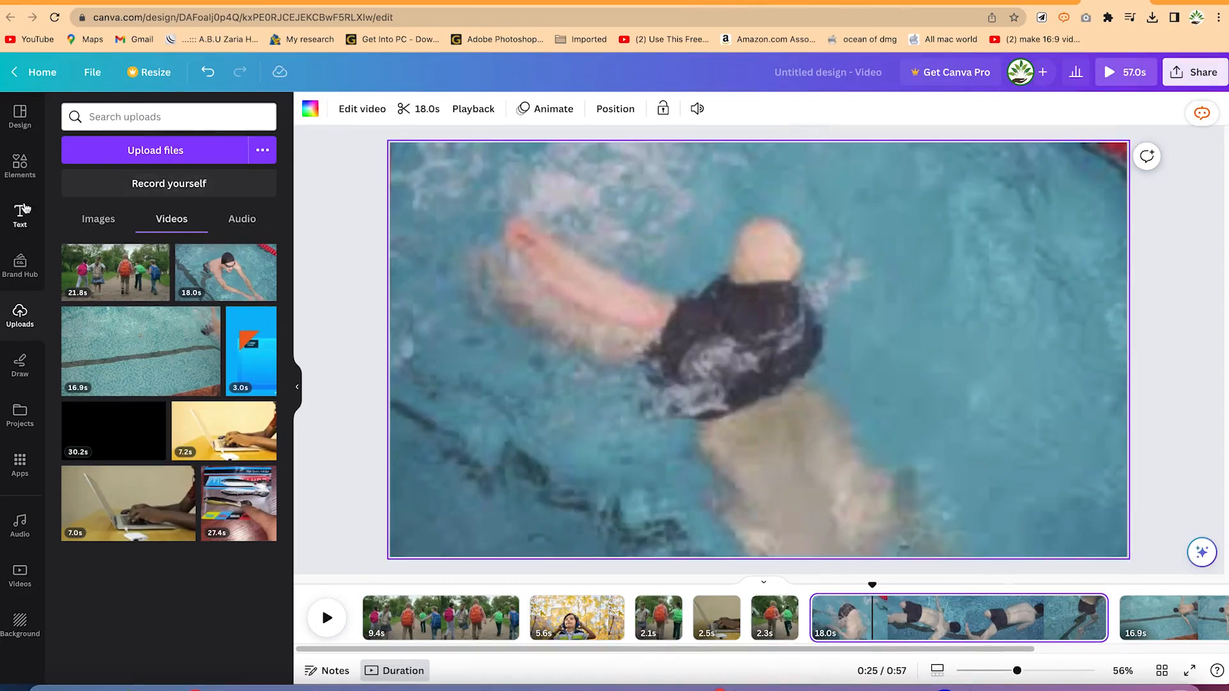
click(21, 215)
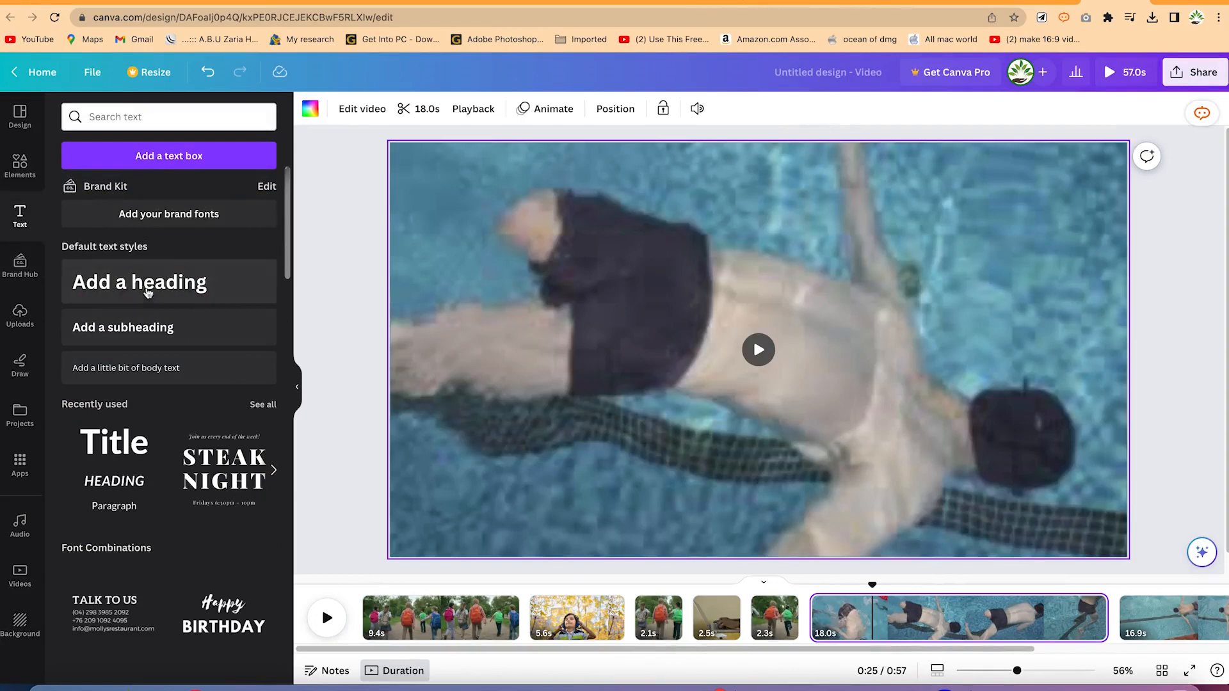
scroll(180, 398, down, 12)
scroll(179, 397, up, 12)
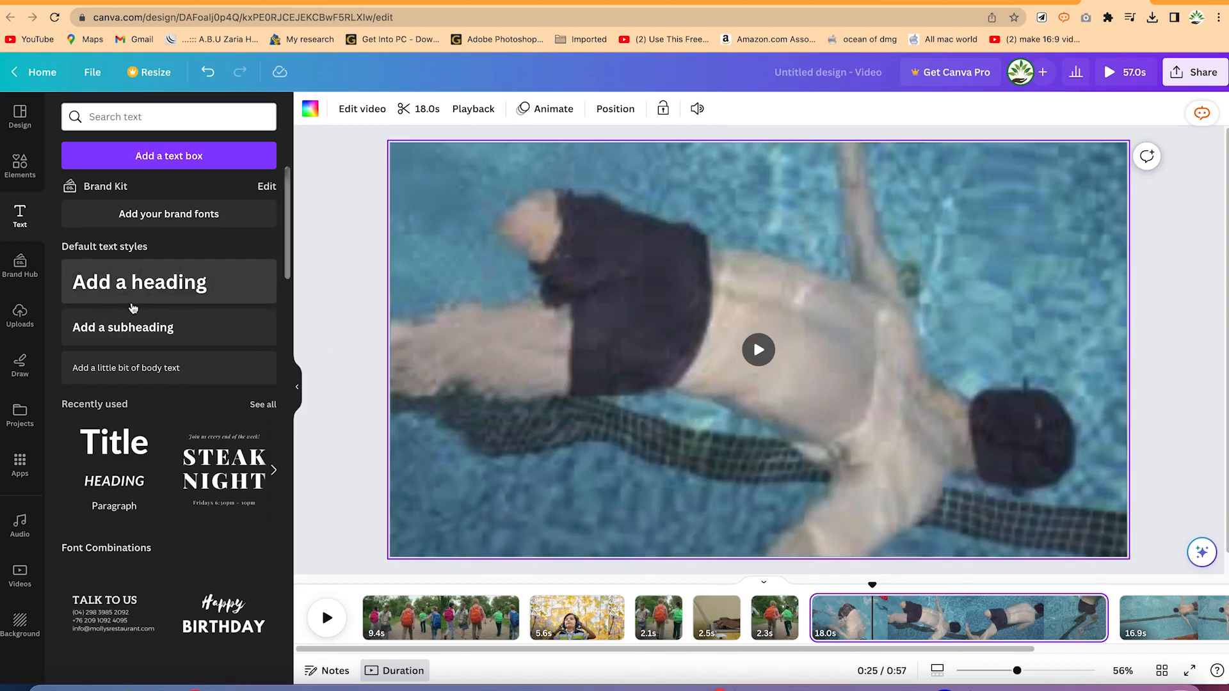
drag(142, 290, 709, 400)
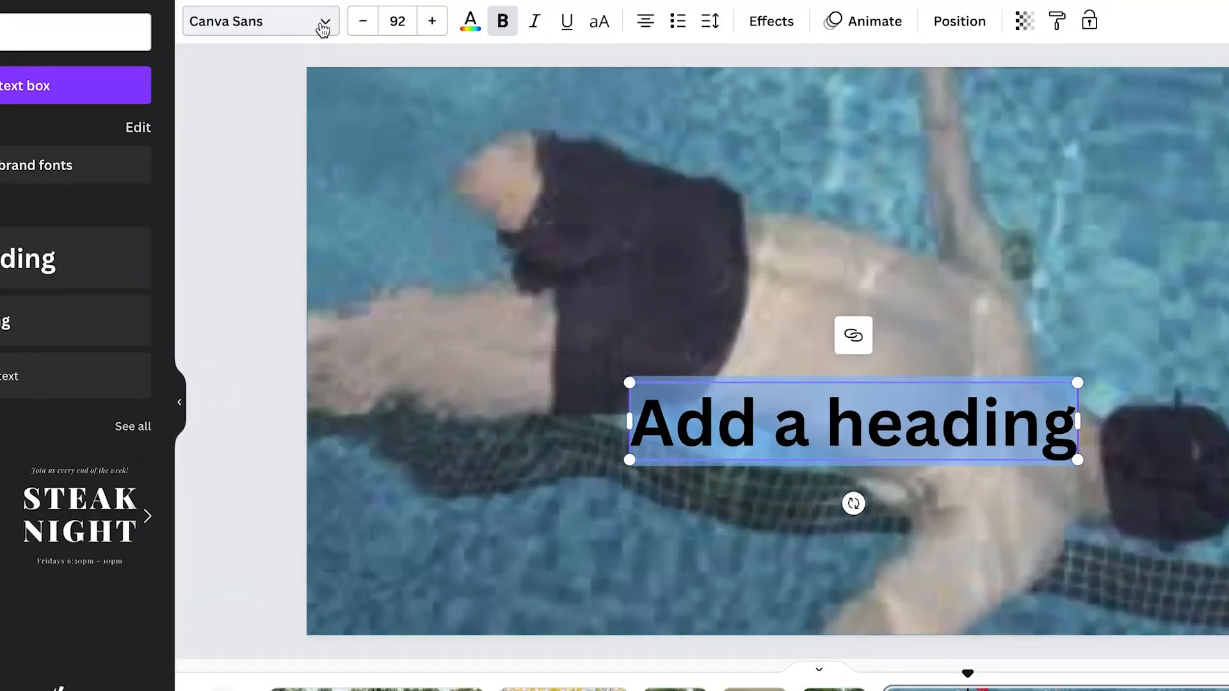
Browse the available fonts and set the heading's font to Open Sans.
click(400, 114)
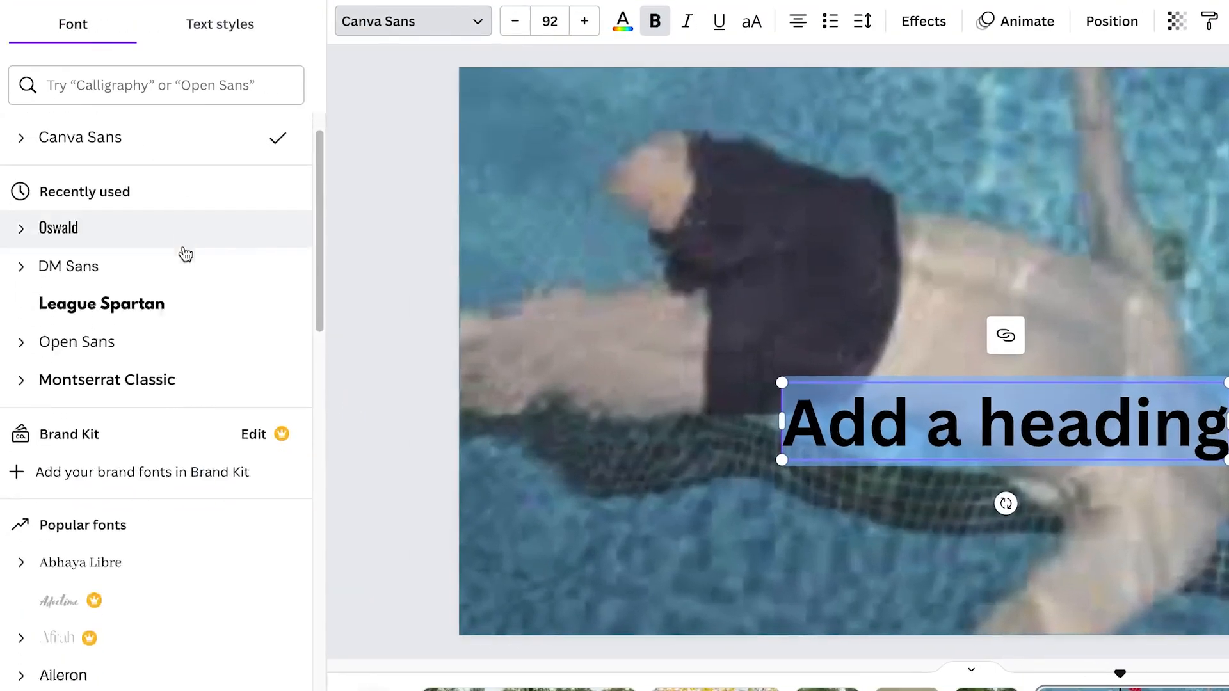
scroll(31, 255, down, 8)
scroll(177, 286, down, 5)
scroll(181, 359, up, 15)
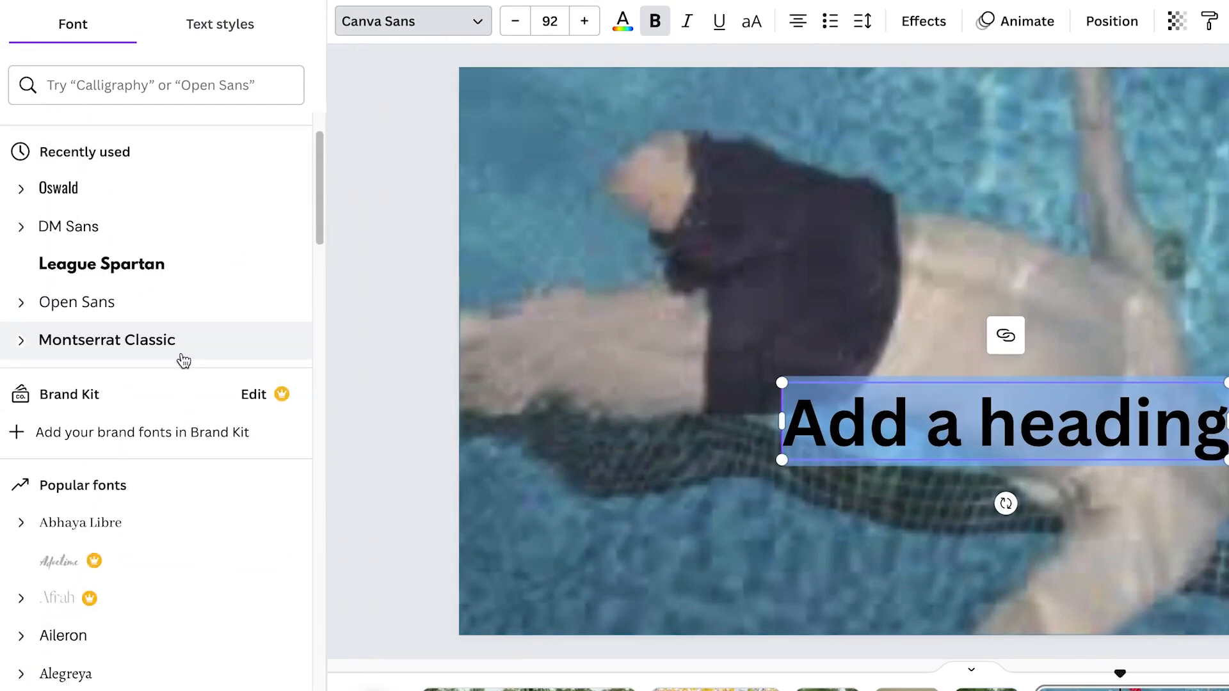
click(174, 325)
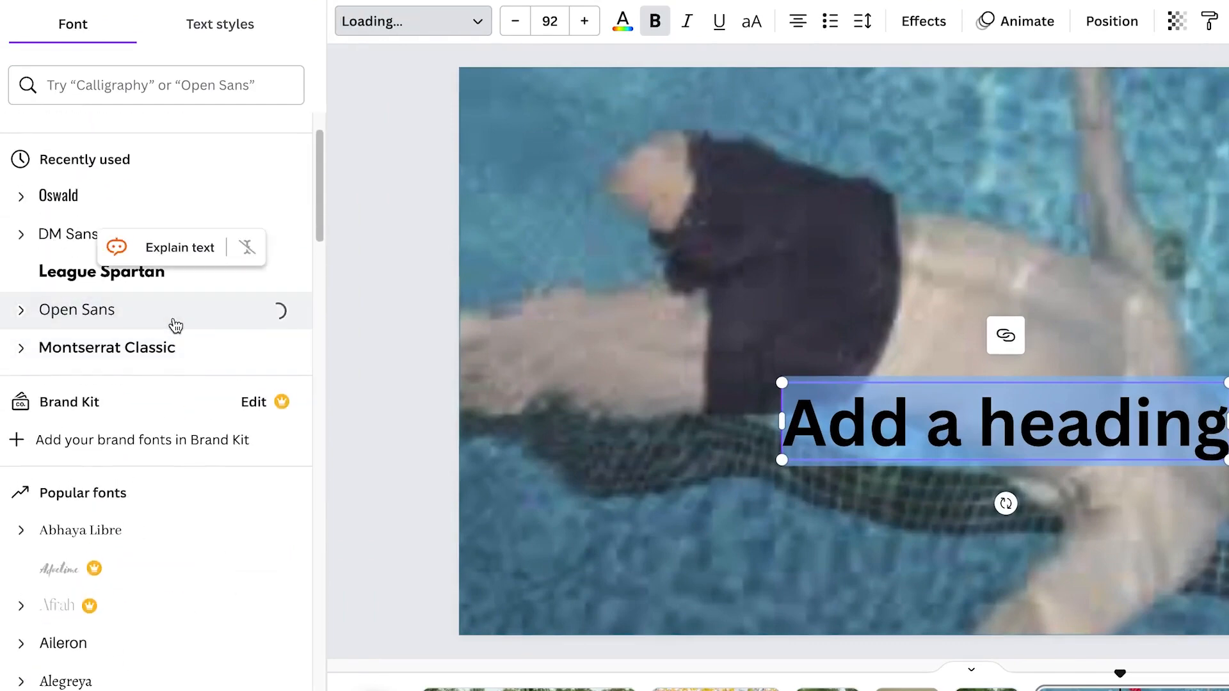
Replace the heading text with "Happy swimming" and move it higher in the frame.
click(946, 429)
key(ctrl+a)
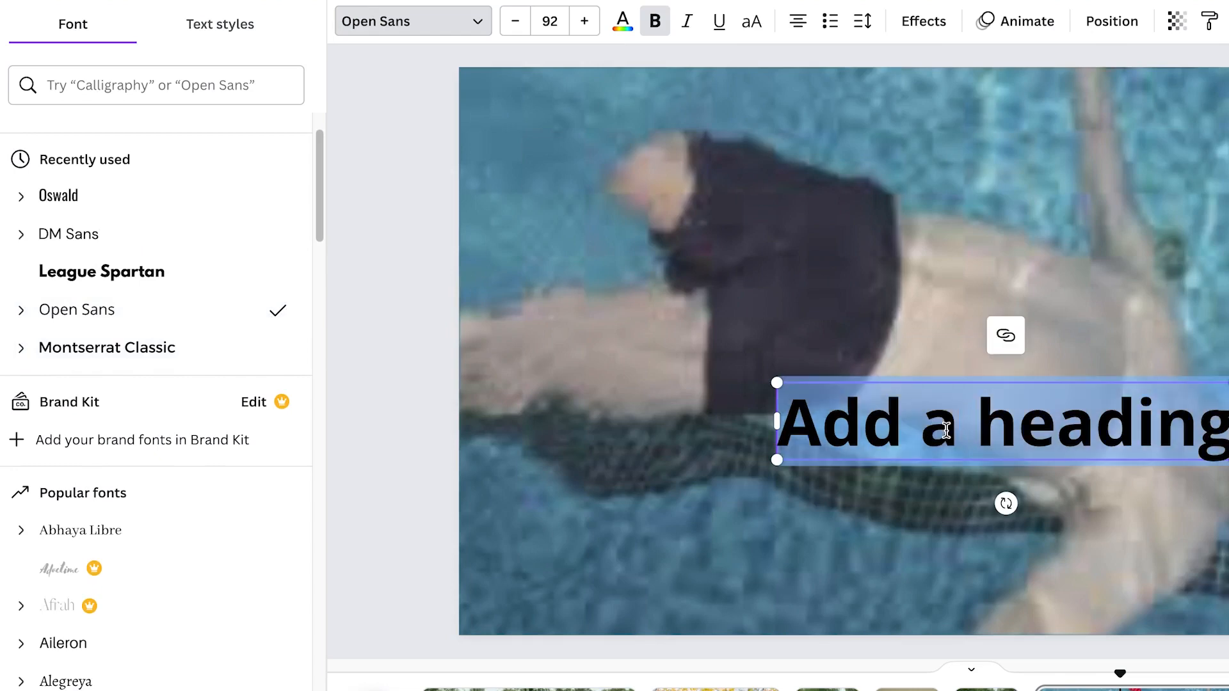
text(Happy s)
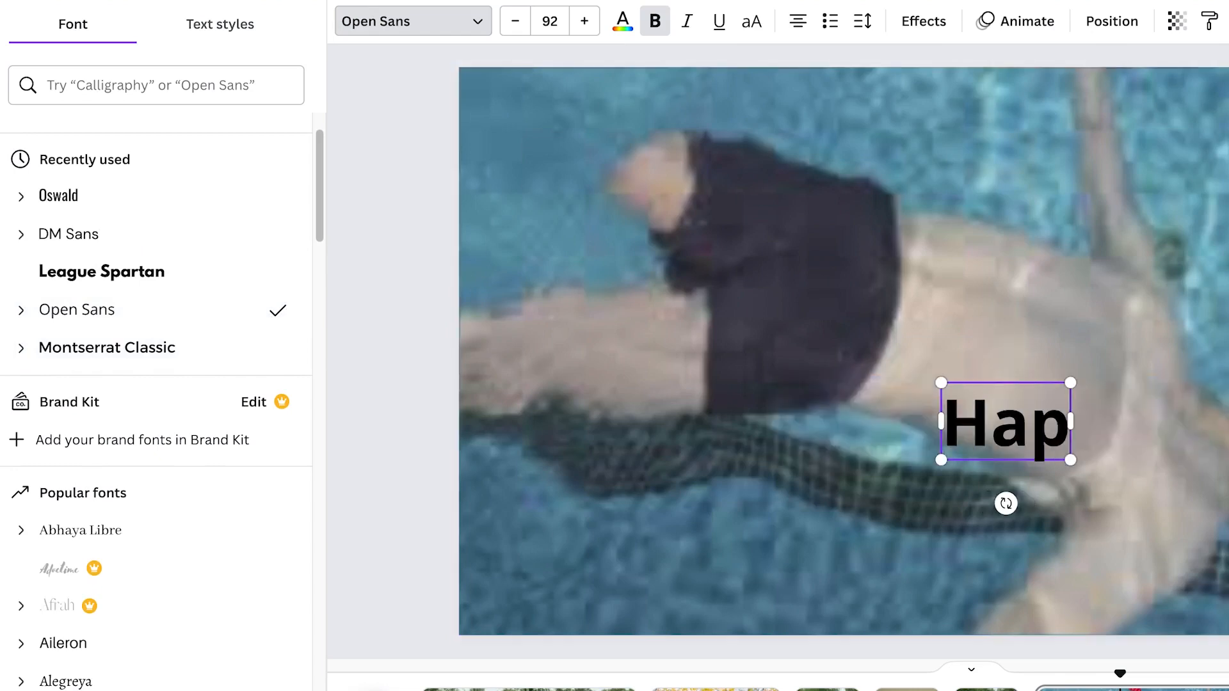
text(wimmin)
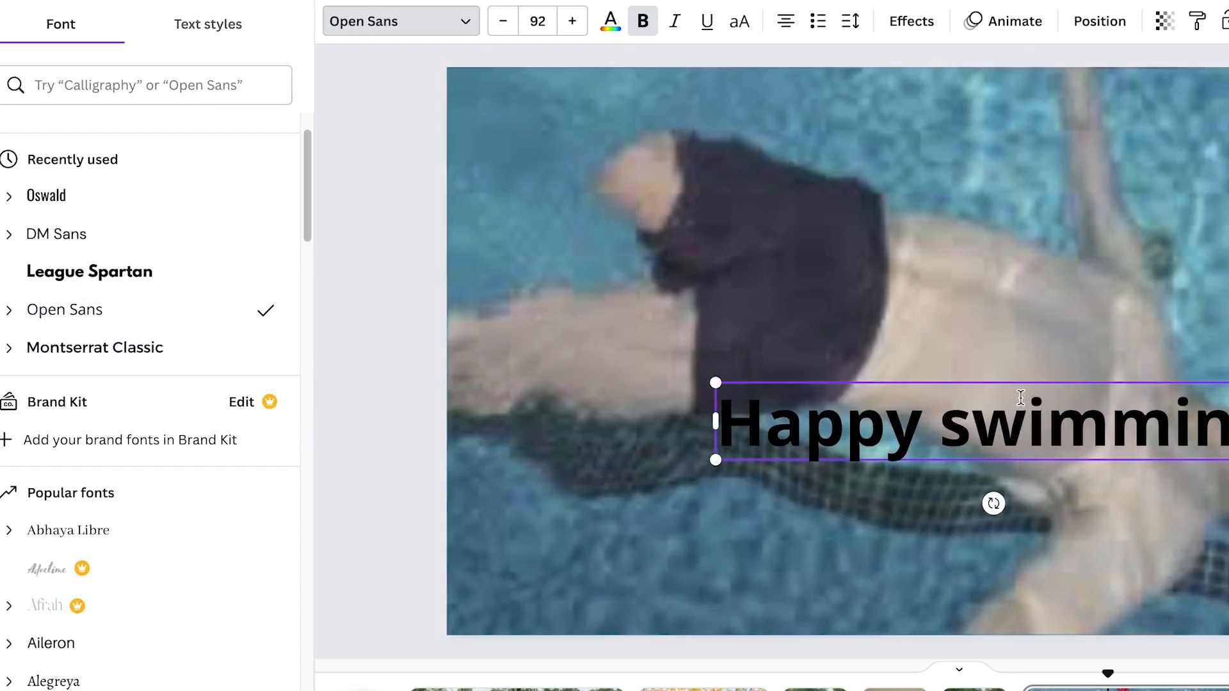
click(1114, 578)
click(1035, 393)
drag(982, 410, 940, 309)
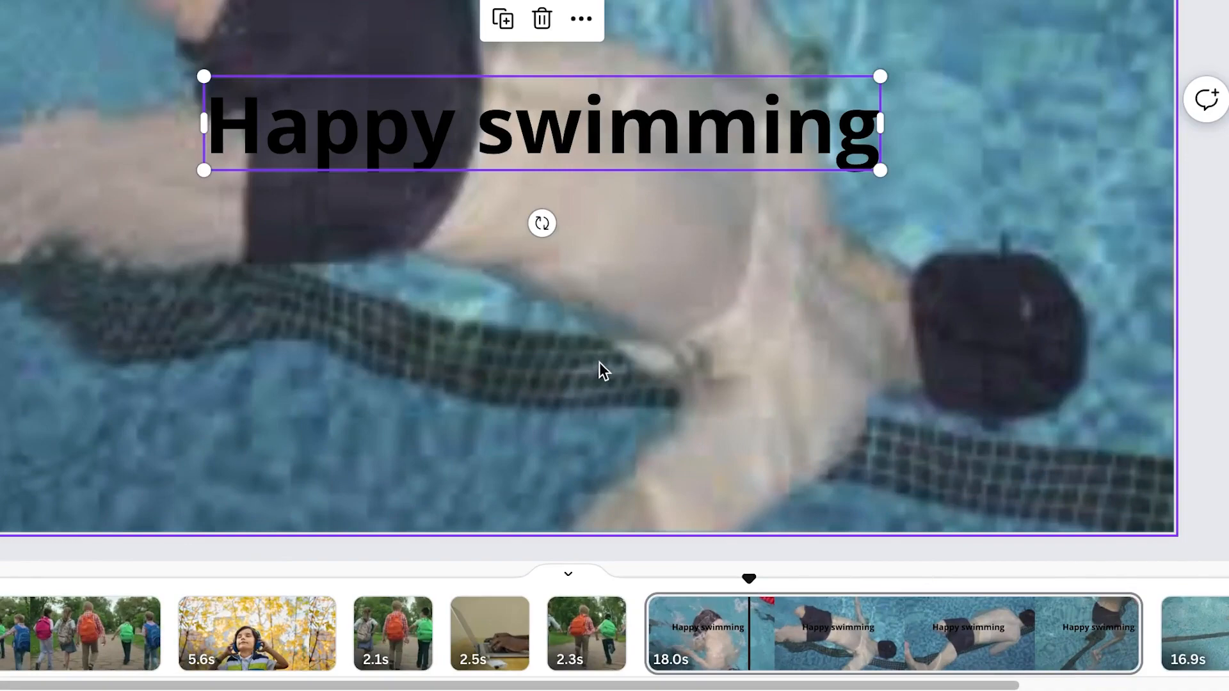
Split the swimming page with the heading at 5.2 s from its start.
click(880, 648)
click(827, 627)
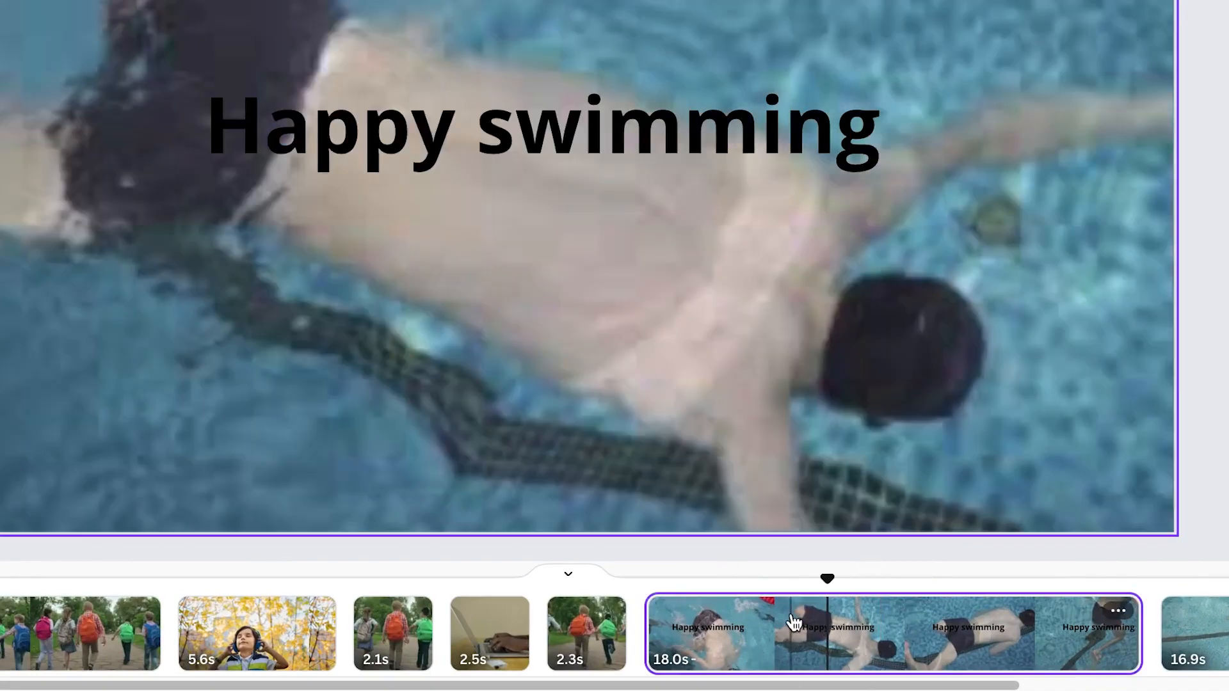
click(789, 615)
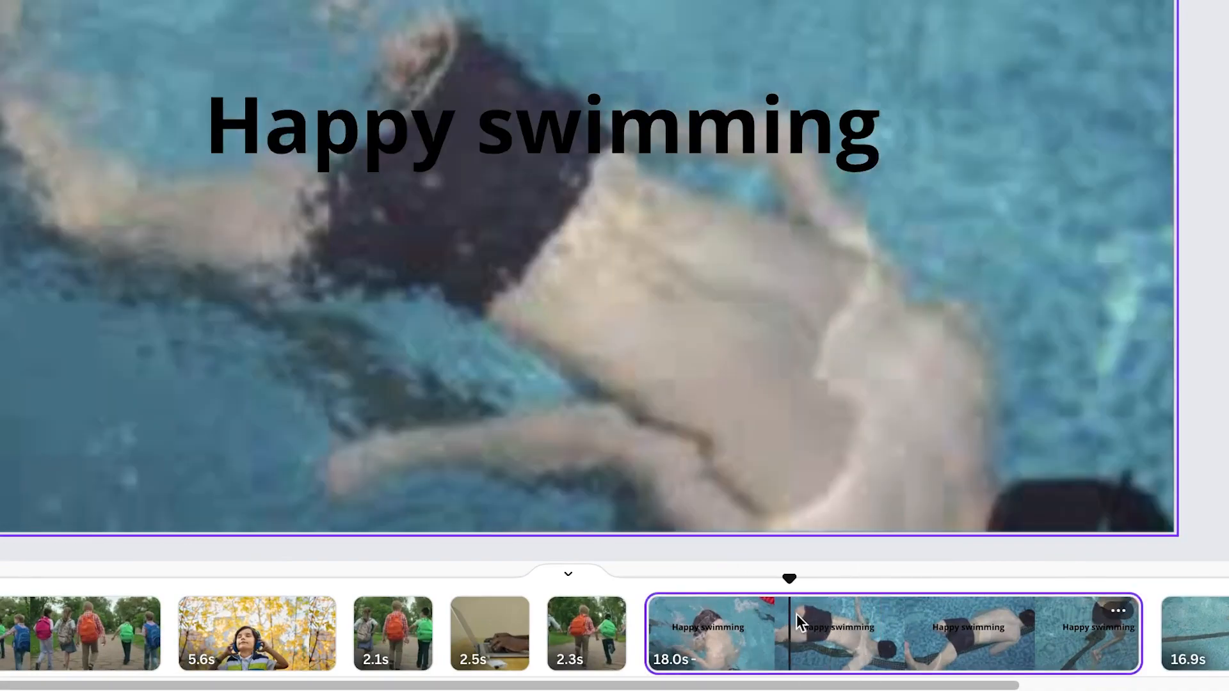
key(s)
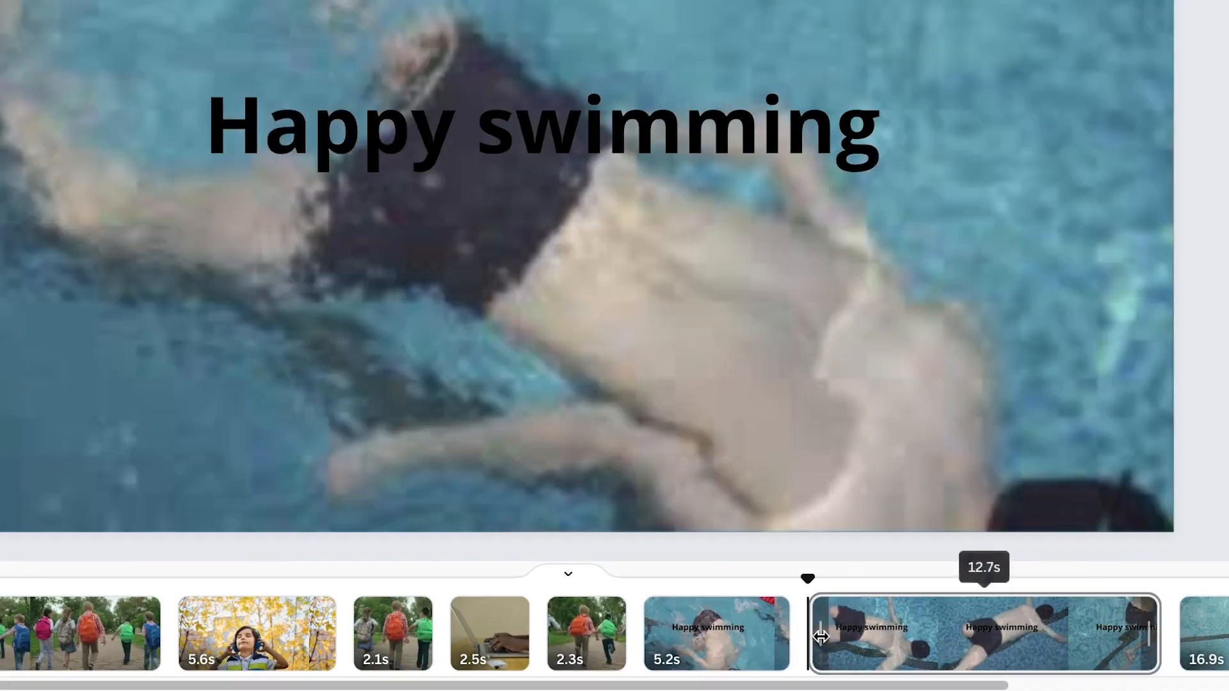
Set the font size of the "Happy swimming" heading on the 5.2 s swimming page to 93.
click(703, 640)
click(505, 142)
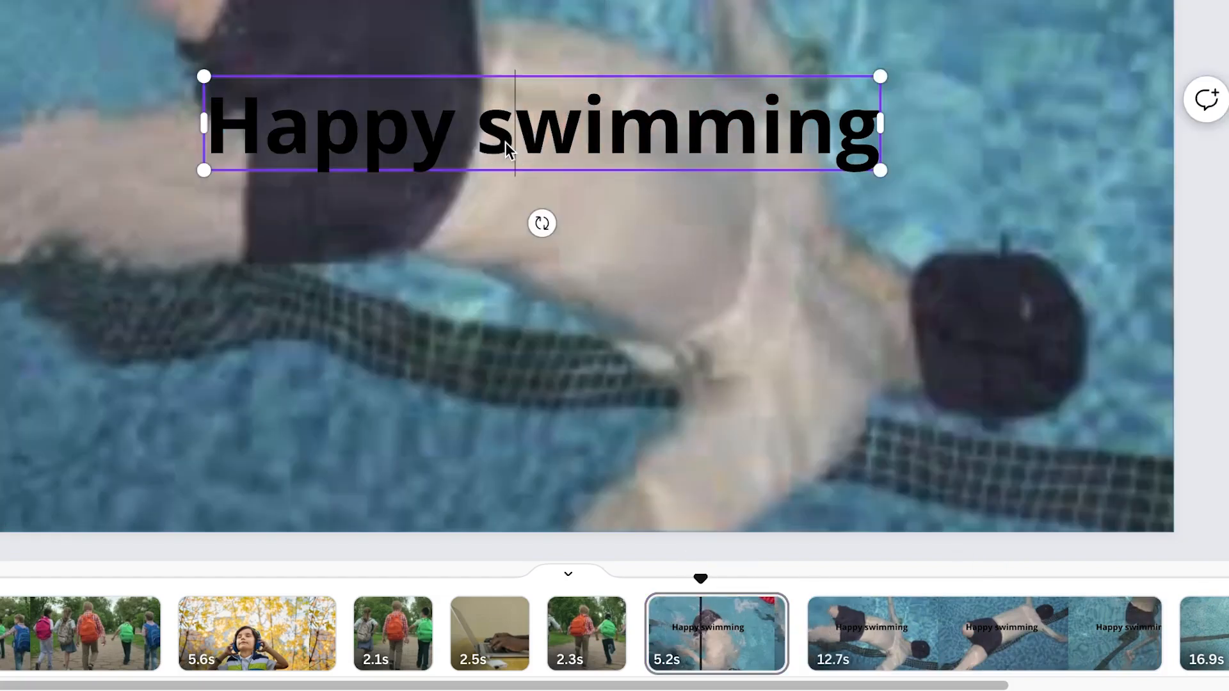
click(503, 138)
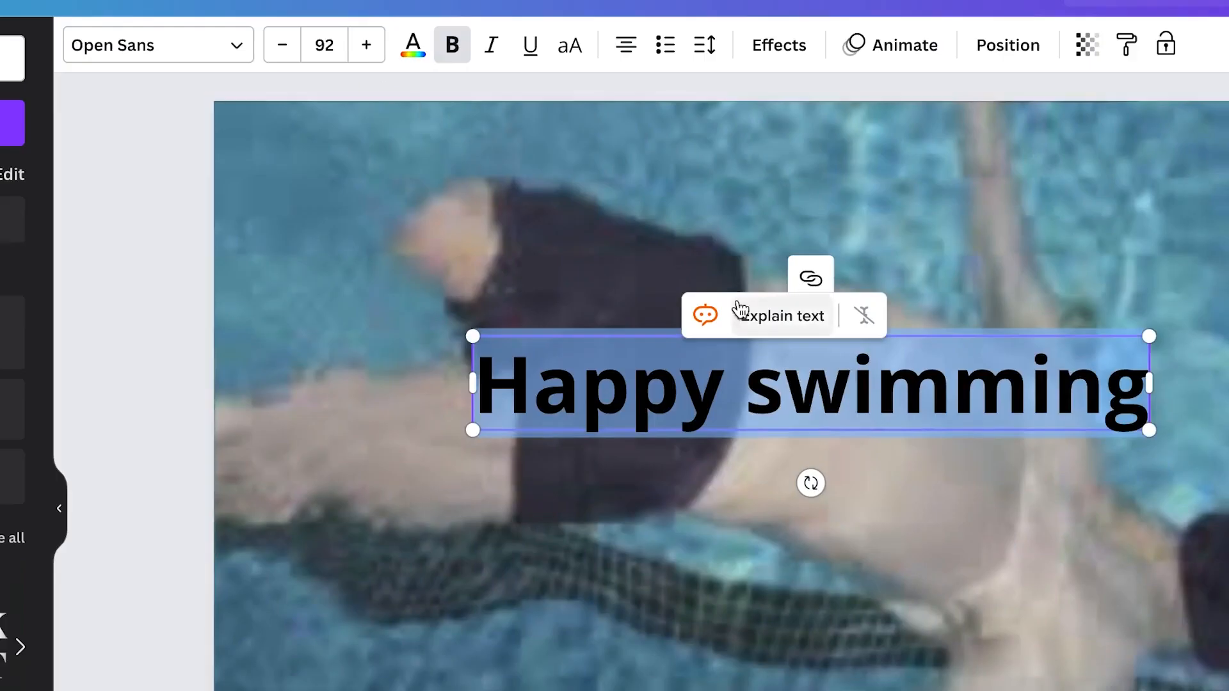
click(367, 45)
click(366, 45)
click(366, 44)
click(366, 45)
click(366, 45)
click(366, 44)
click(283, 46)
click(283, 46)
click(283, 46)
click(283, 46)
click(283, 46)
Try the golden photo colour on the heading text and settle on white from the default solid colours.
click(413, 51)
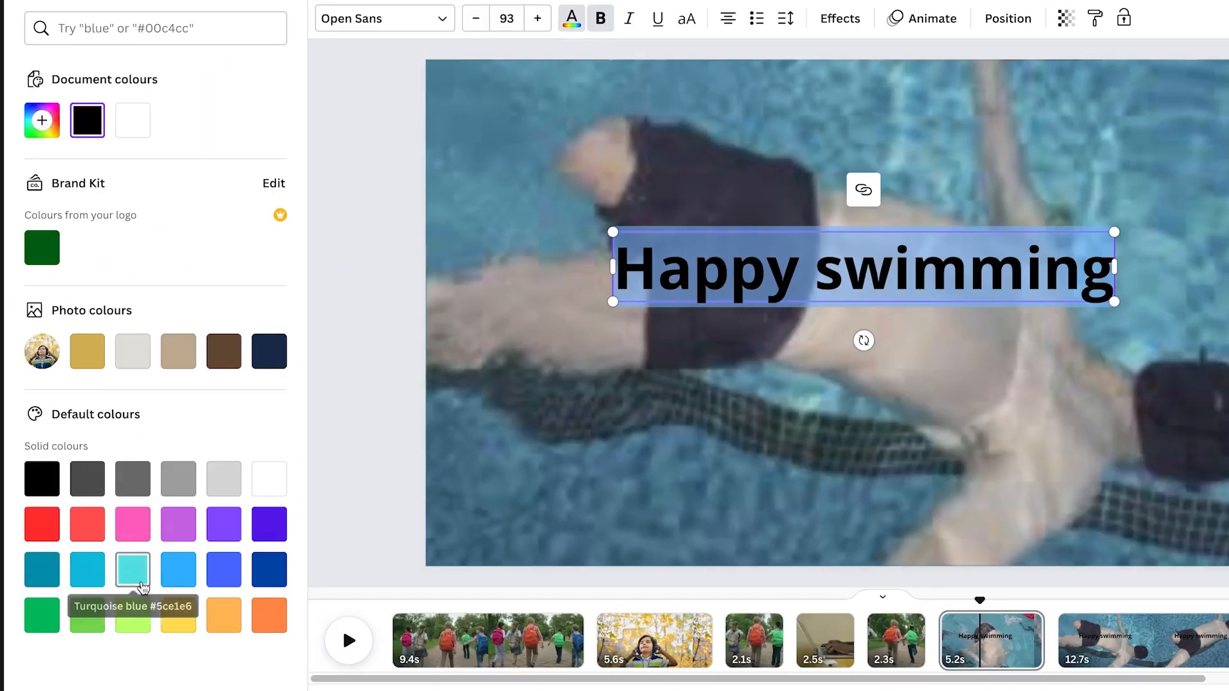
click(266, 472)
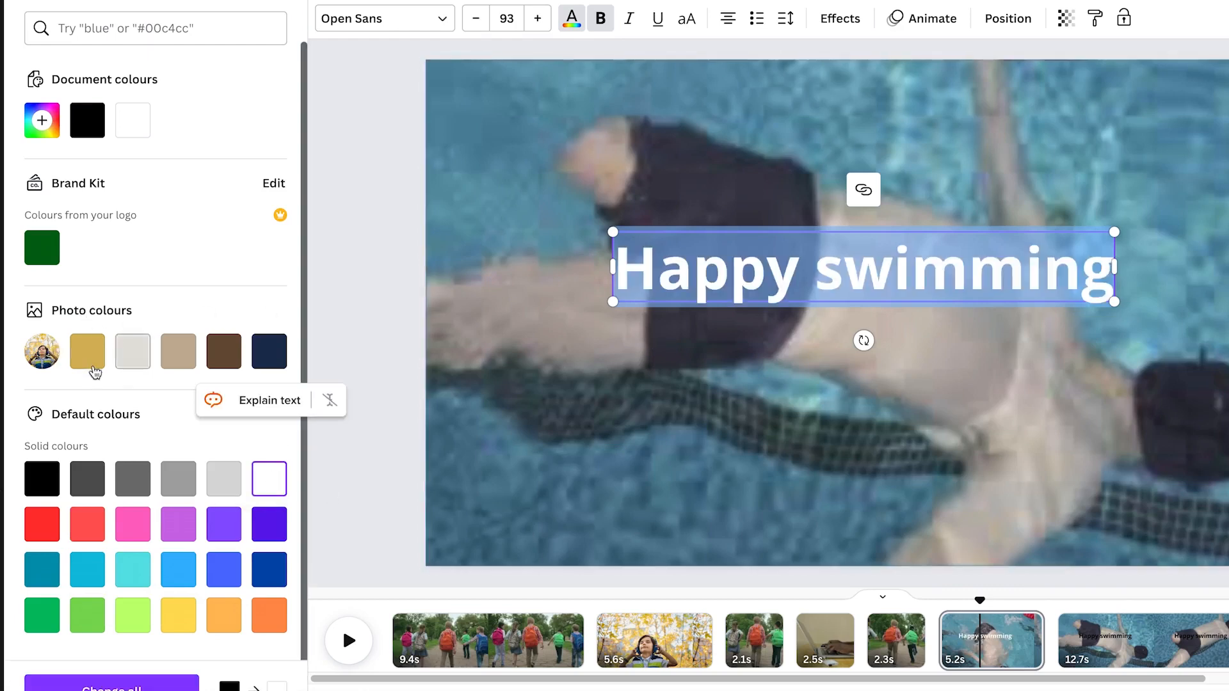
click(86, 361)
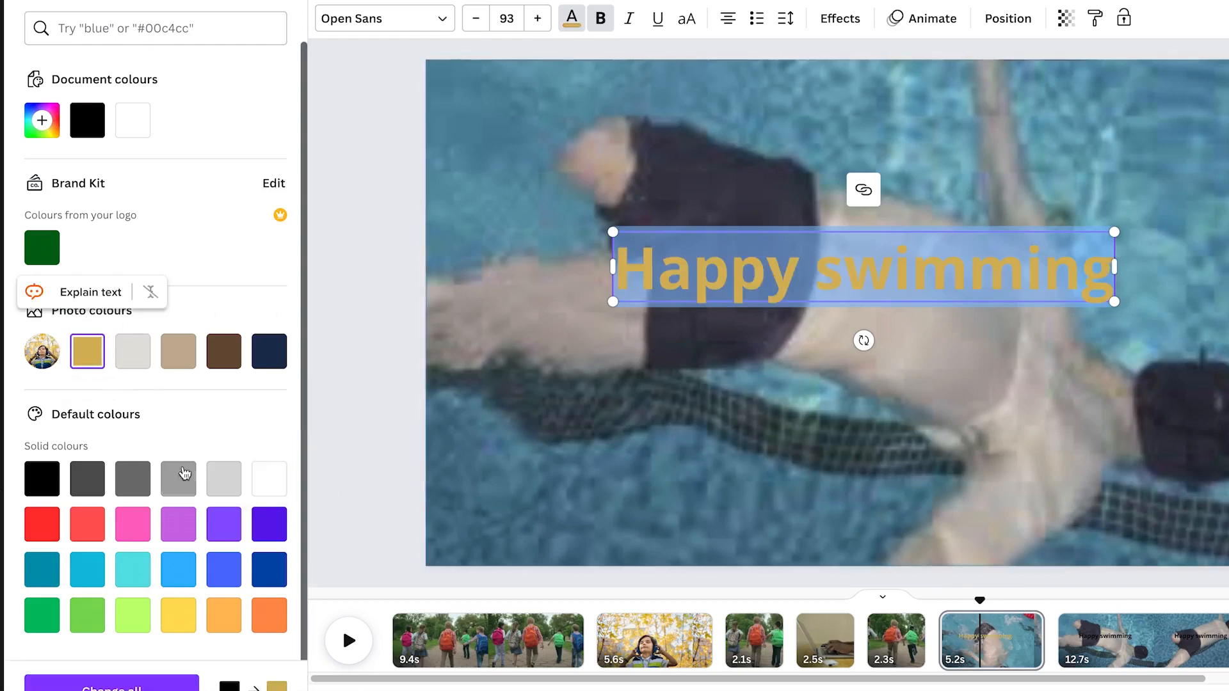
click(259, 490)
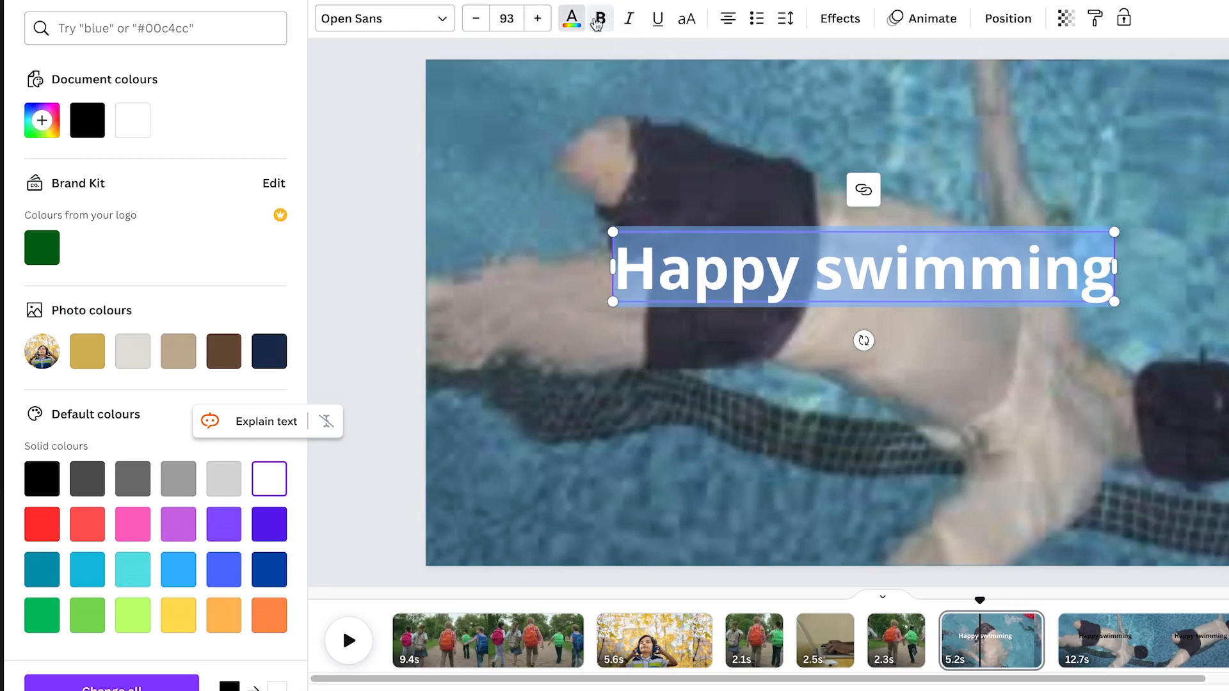
Try toggling bold, italic, underline and upper case on the heading, restoring each original setting.
click(601, 25)
click(601, 27)
click(625, 27)
click(625, 27)
click(658, 24)
click(657, 24)
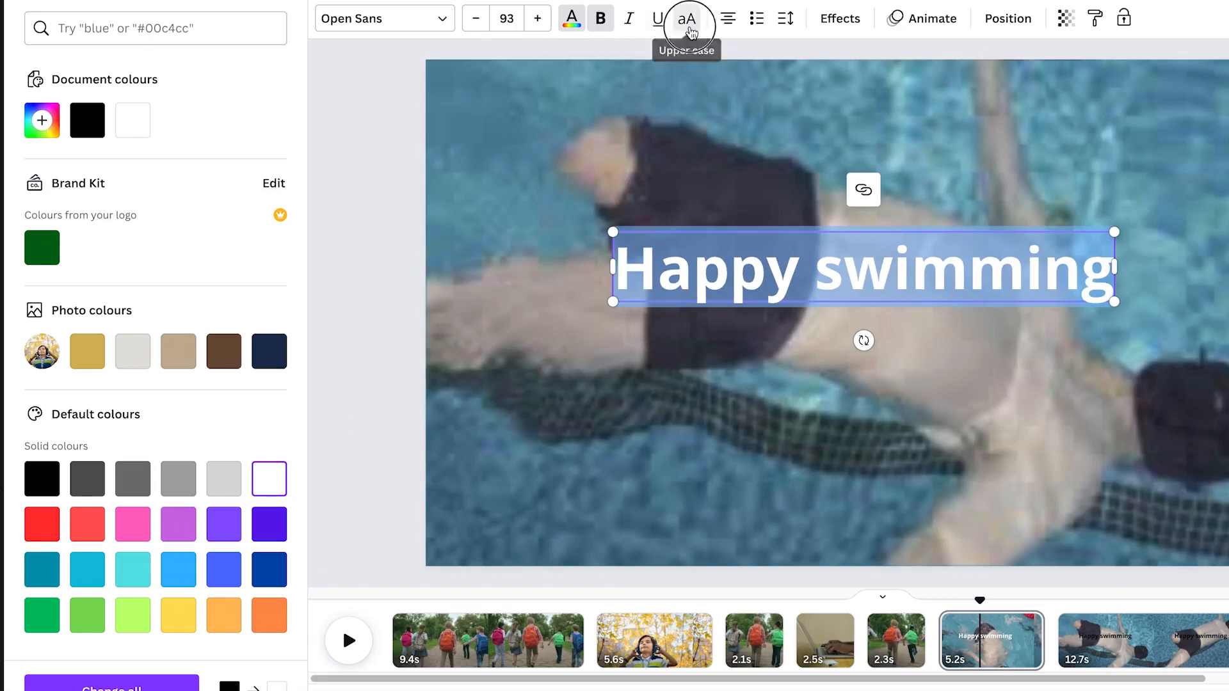
click(688, 25)
click(691, 32)
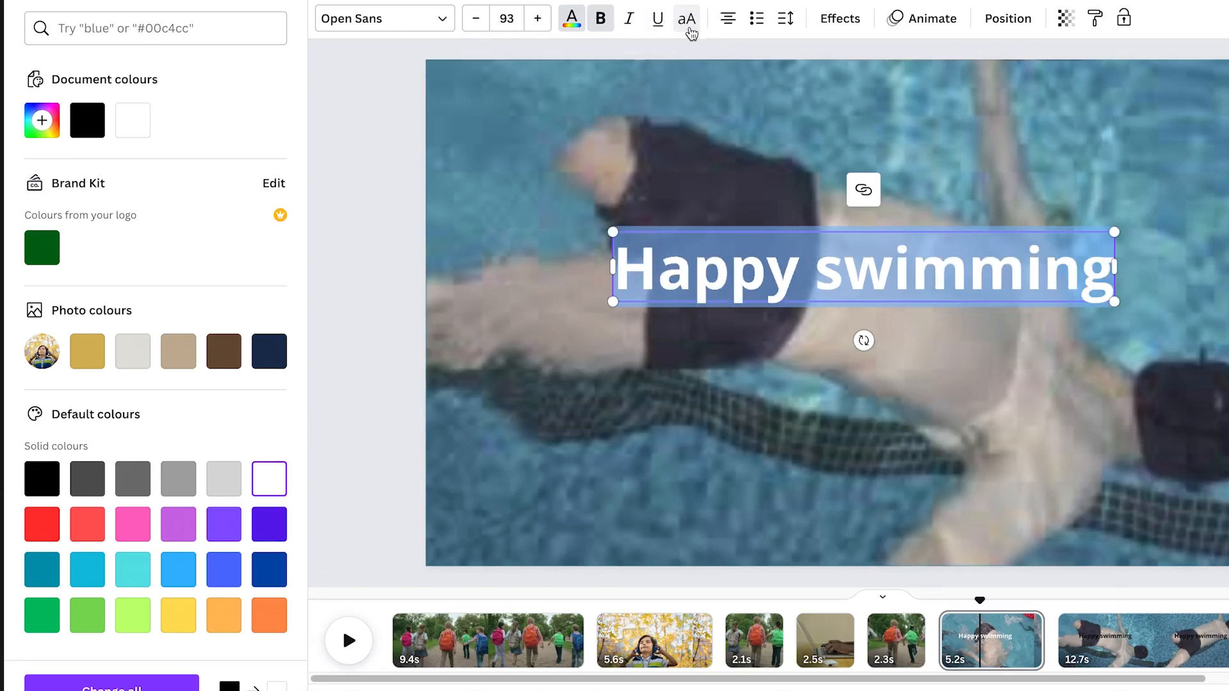
Try other text alignments and a bulleted list on the heading, and undo the list formatting.
click(735, 22)
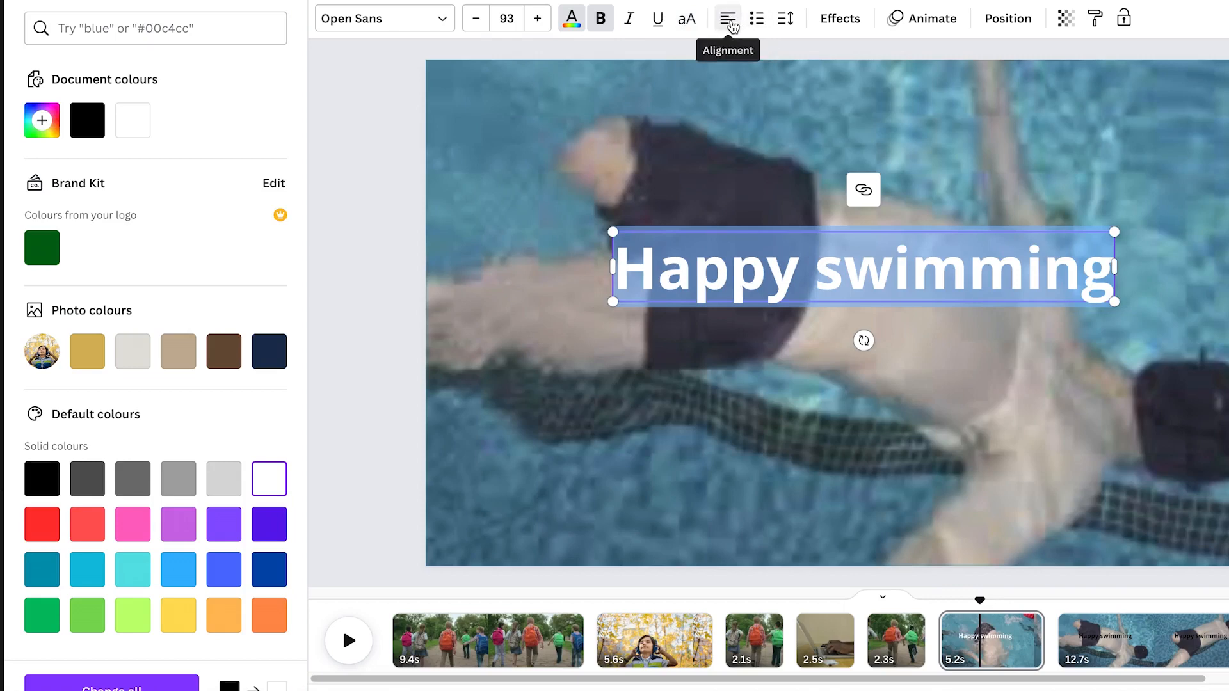
click(734, 27)
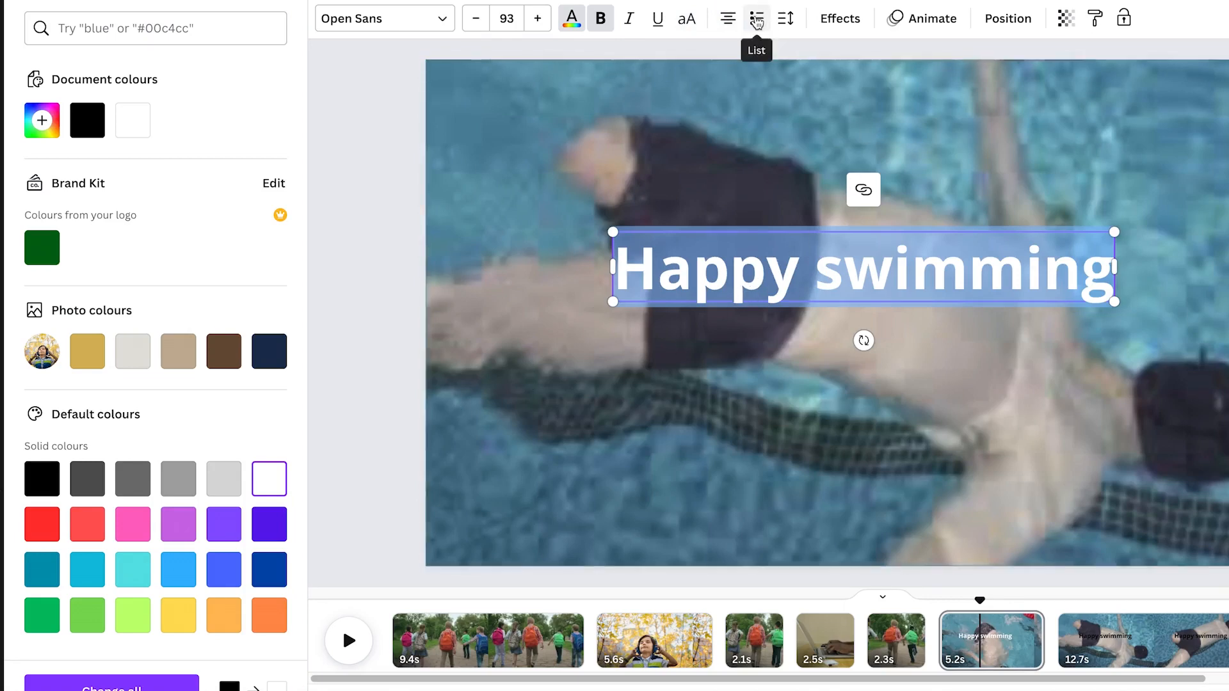
click(756, 21)
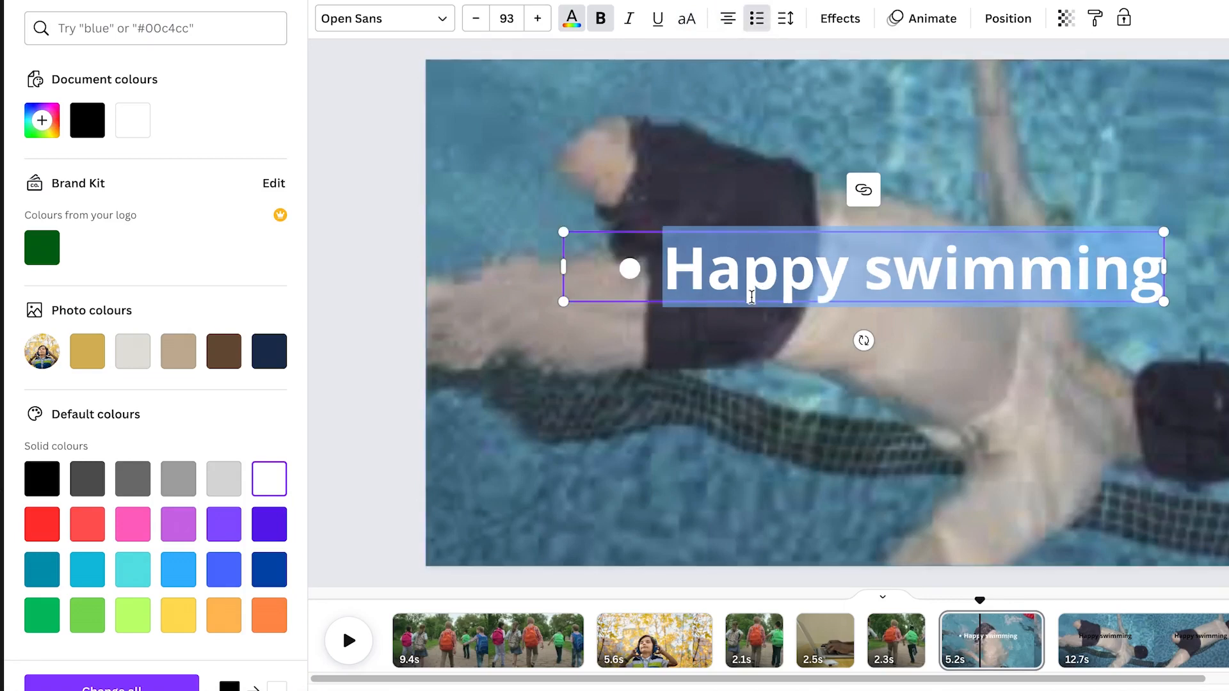
key(ctrl+z)
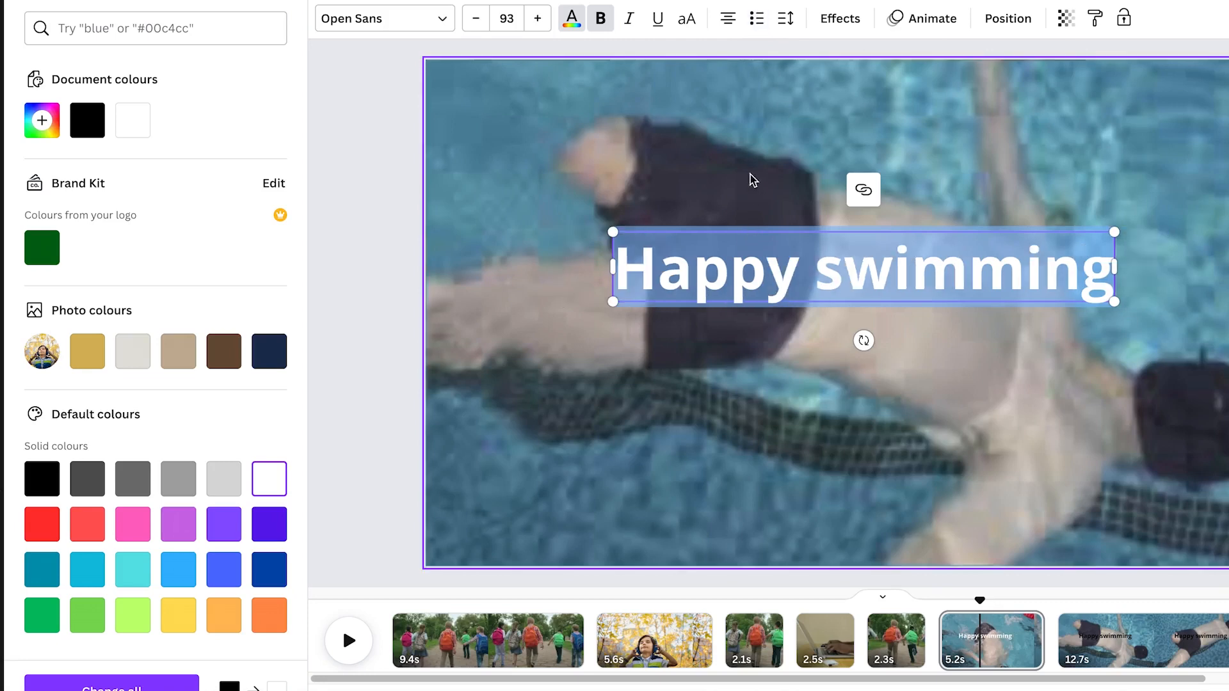
Slightly increase the heading's letter spacing and reduce its line spacing.
click(792, 21)
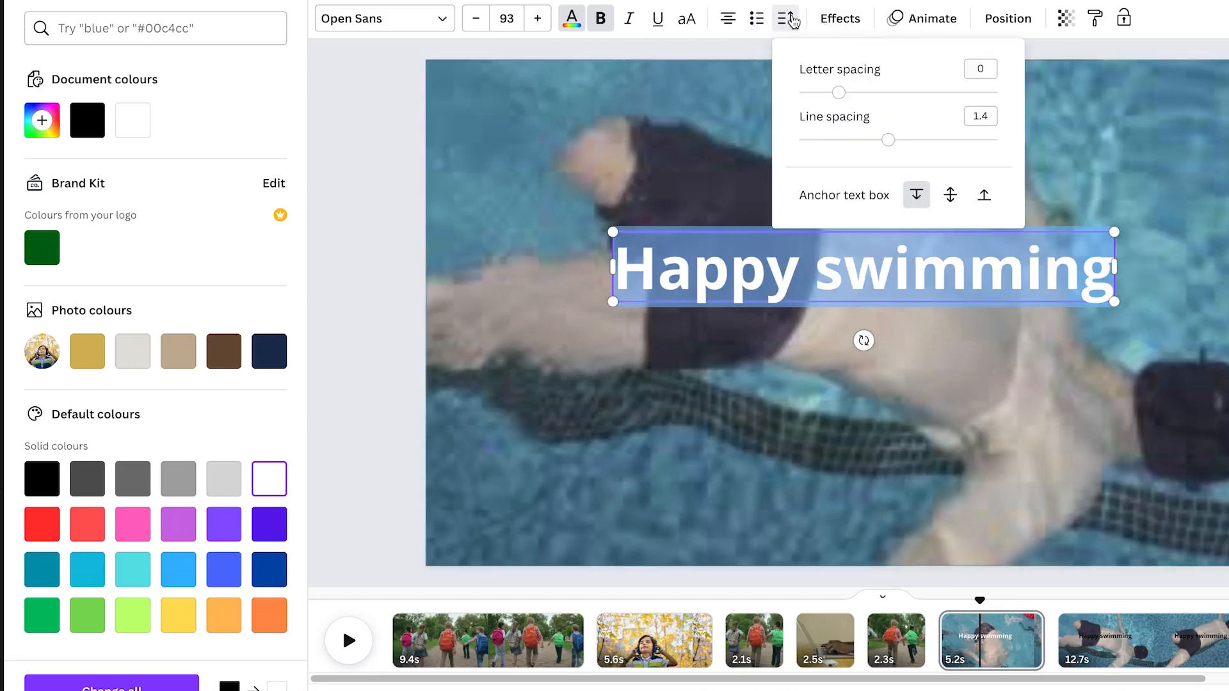
mouse_move(841, 102)
mouse_down()
mouse_move(855, 96)
mouse_move(843, 93)
mouse_up()
drag(890, 145, 862, 147)
click(862, 367)
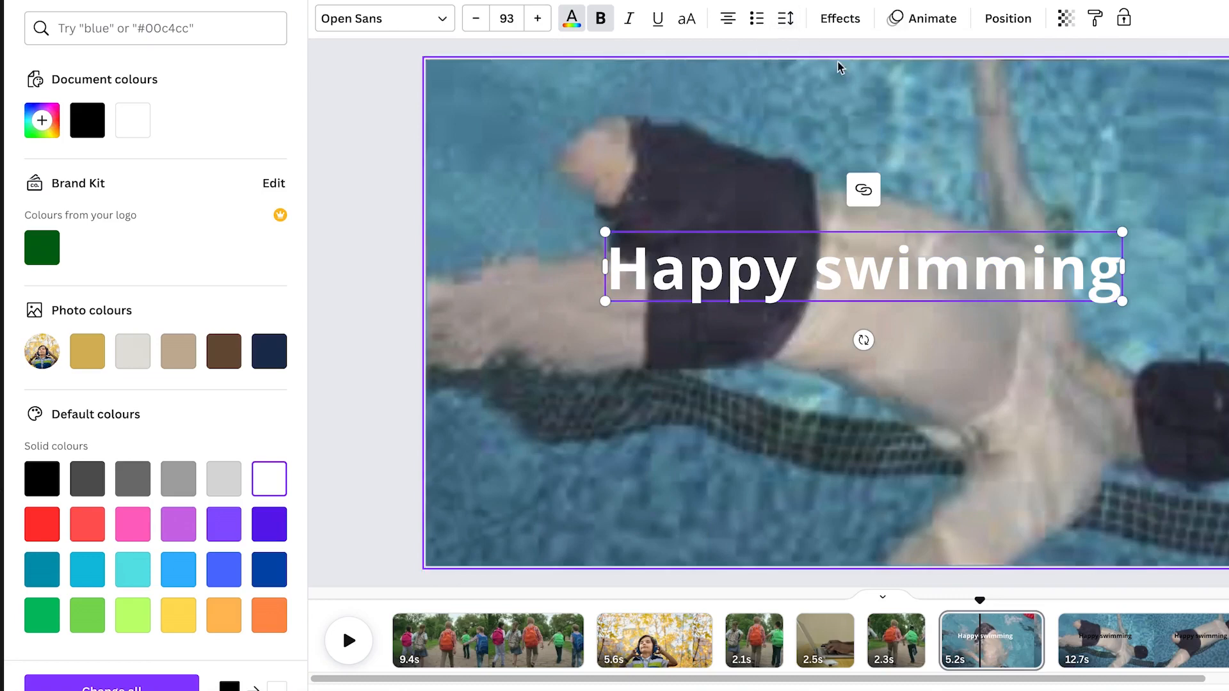
Try the Shadow style and Lift at intensity 75 on the heading, and settle on the Outline effect.
click(840, 19)
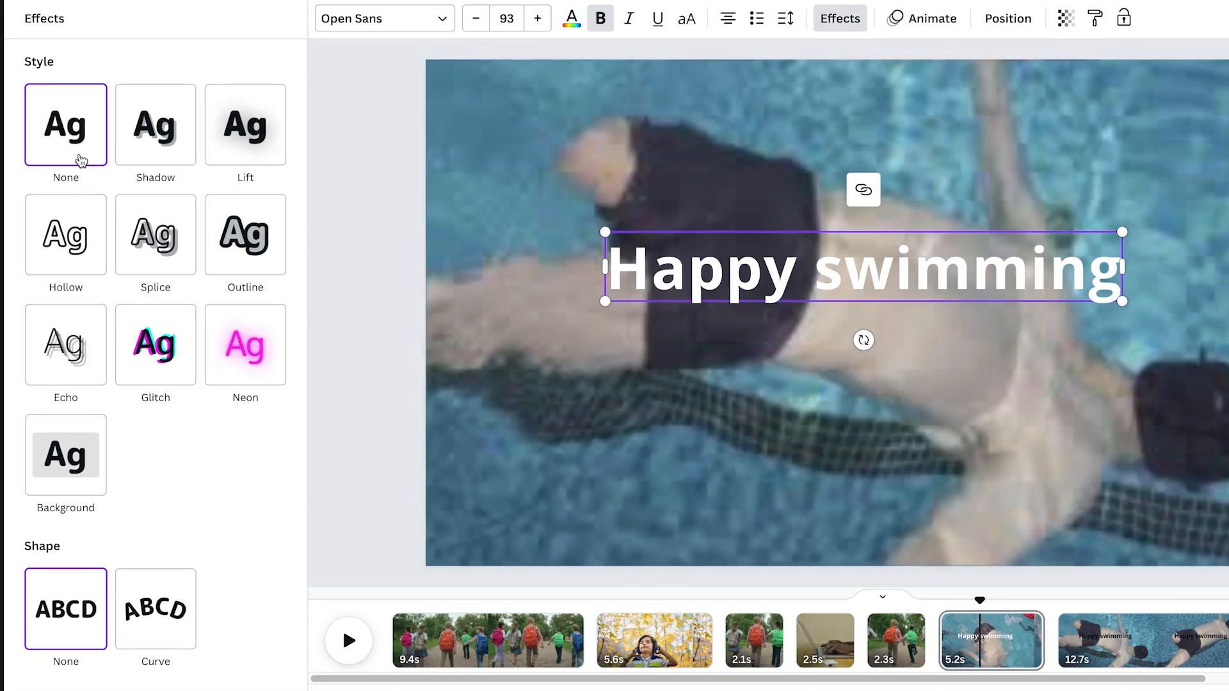
click(158, 136)
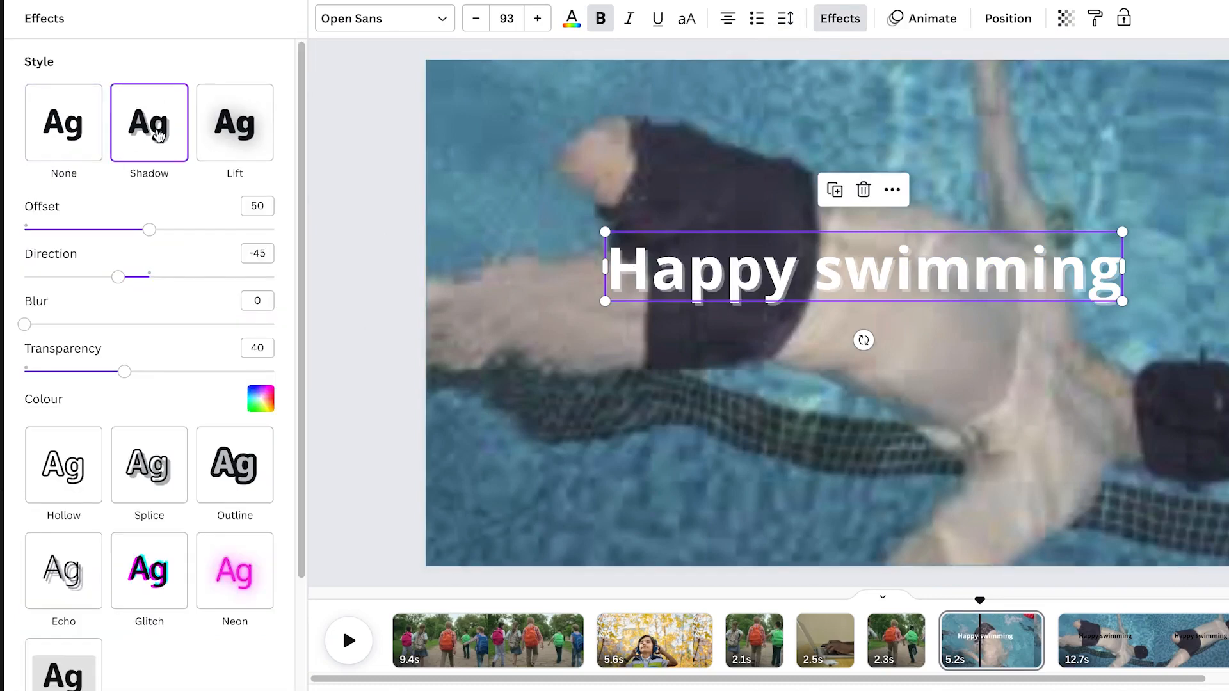
click(242, 137)
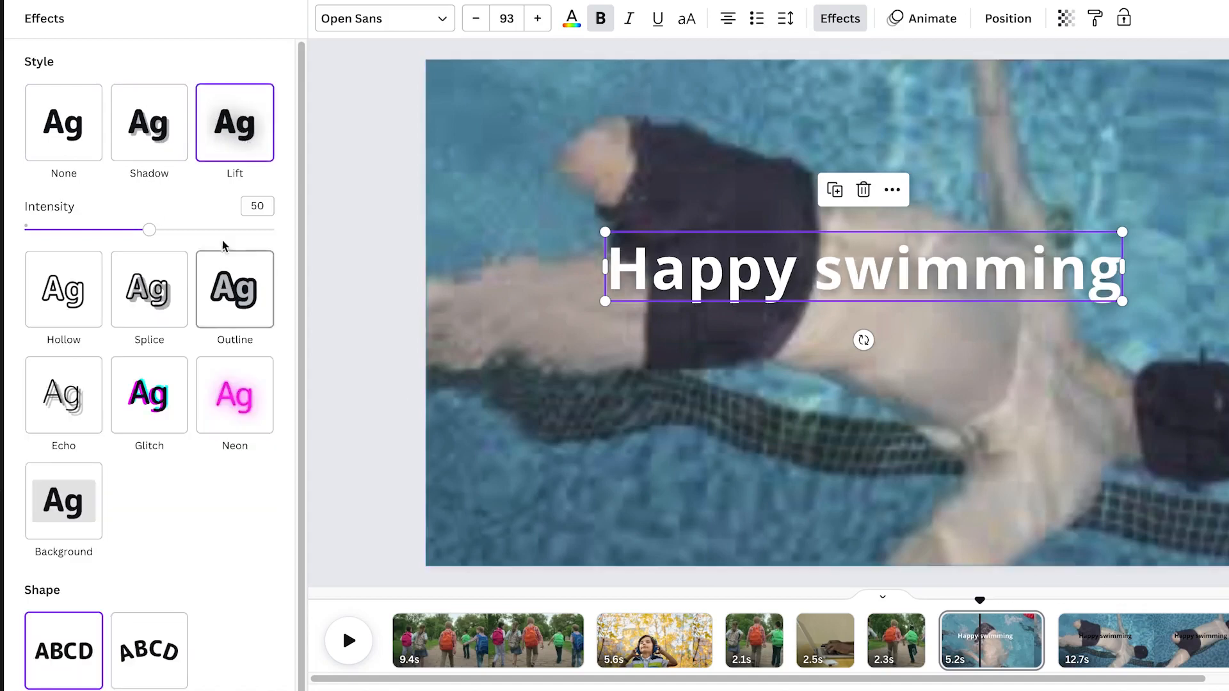
click(150, 231)
drag(150, 236, 213, 237)
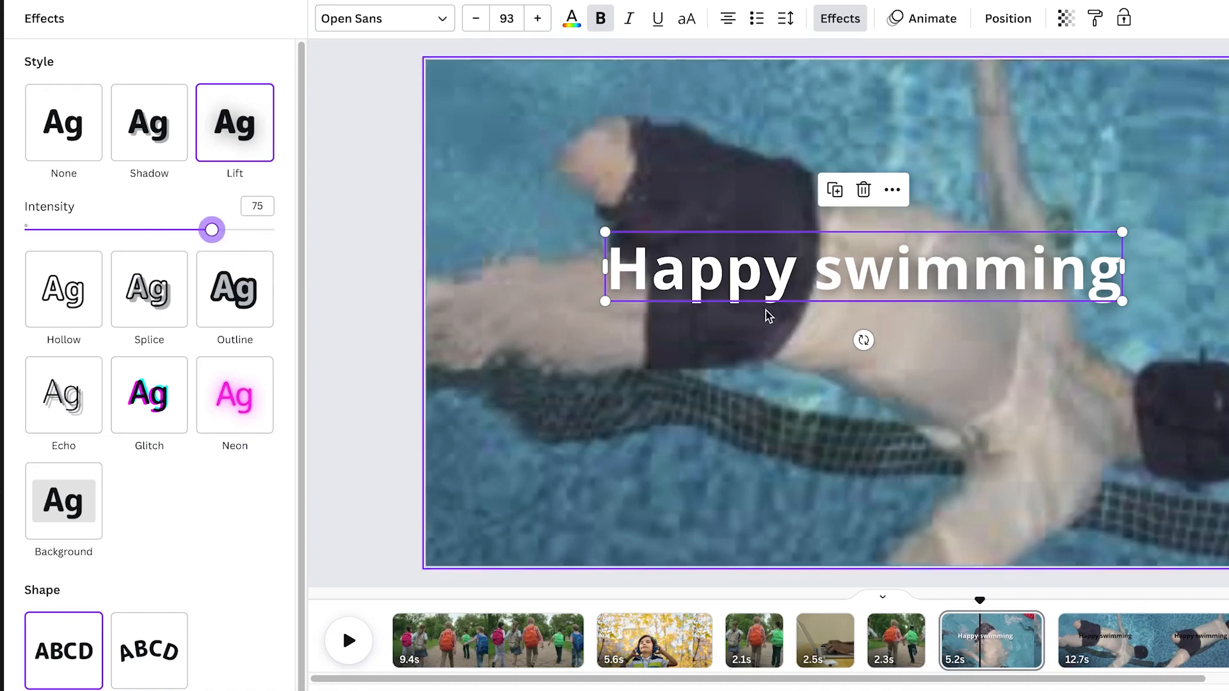
click(243, 298)
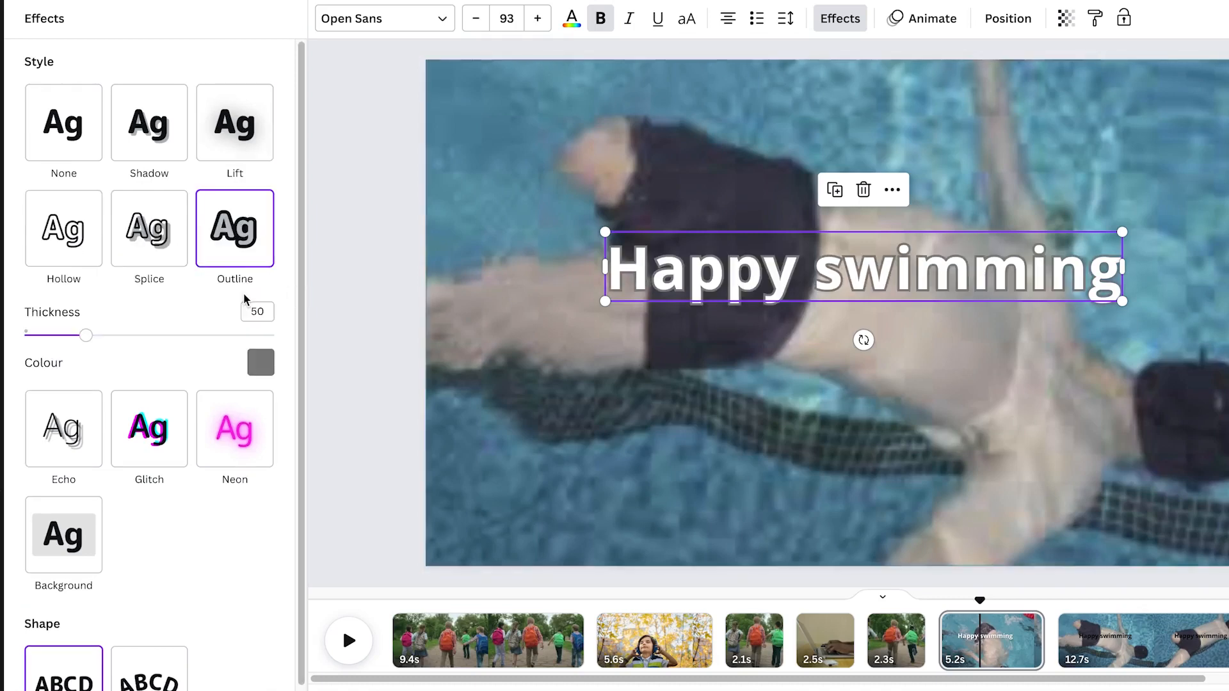
Move the heading to the lower-left corner of the video frame and apply the Drift text animation.
drag(912, 293, 729, 511)
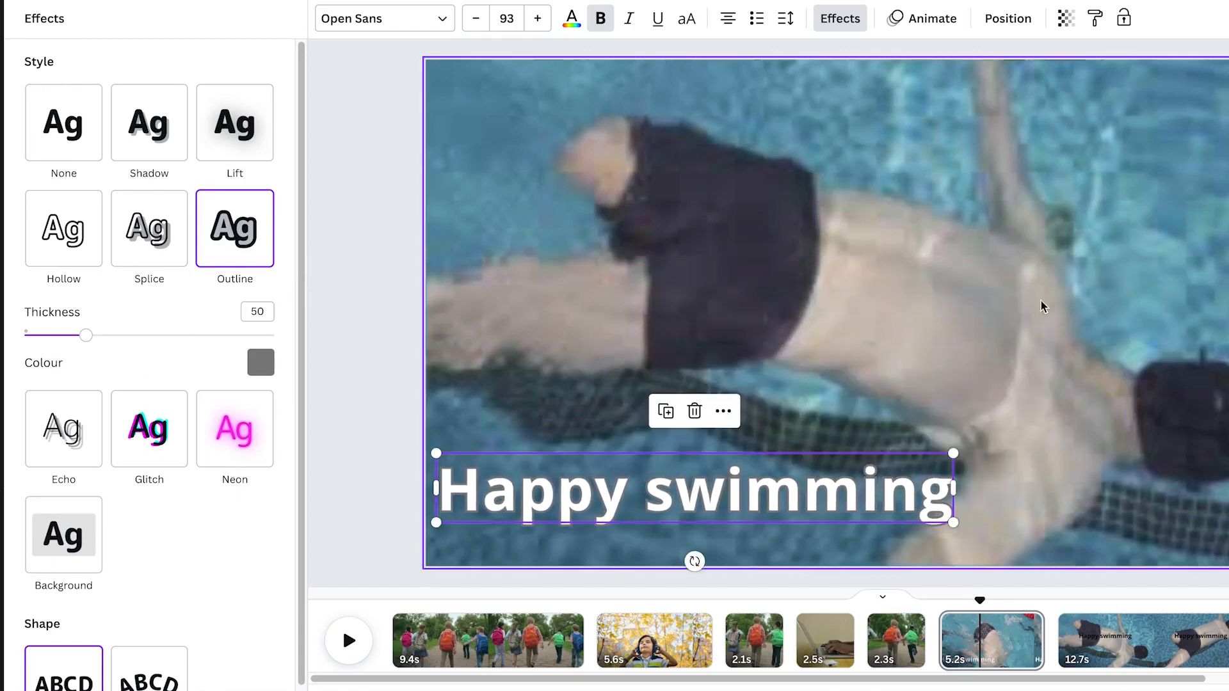
click(908, 19)
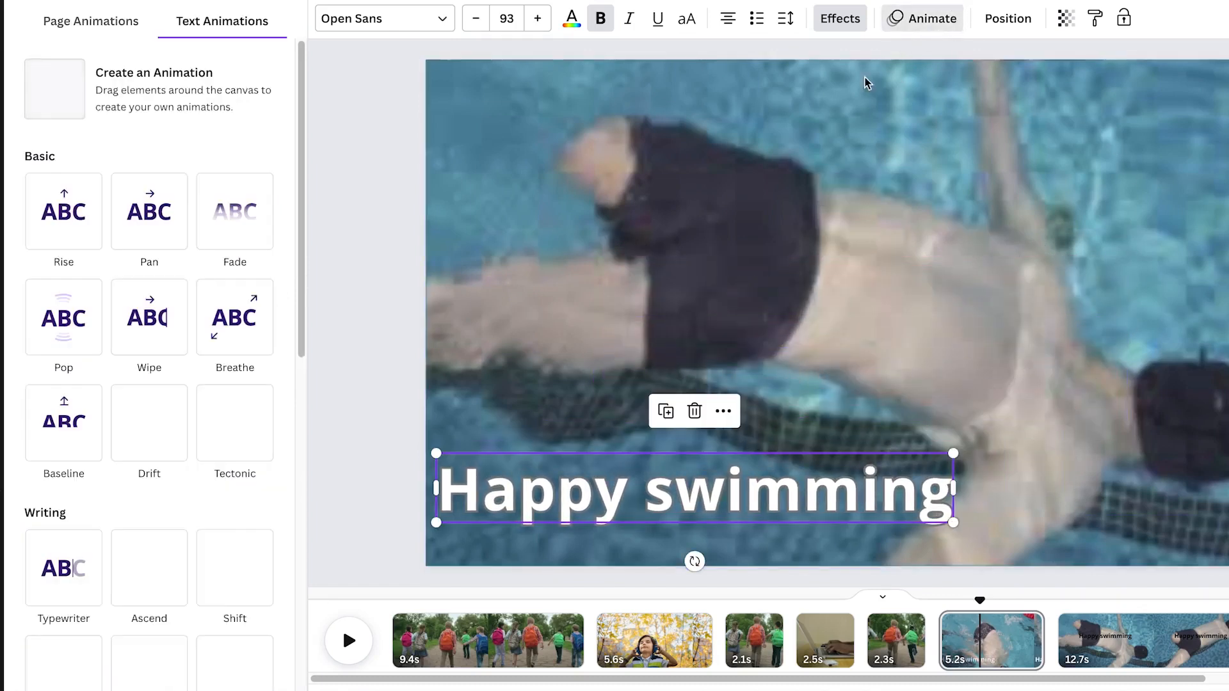
click(61, 219)
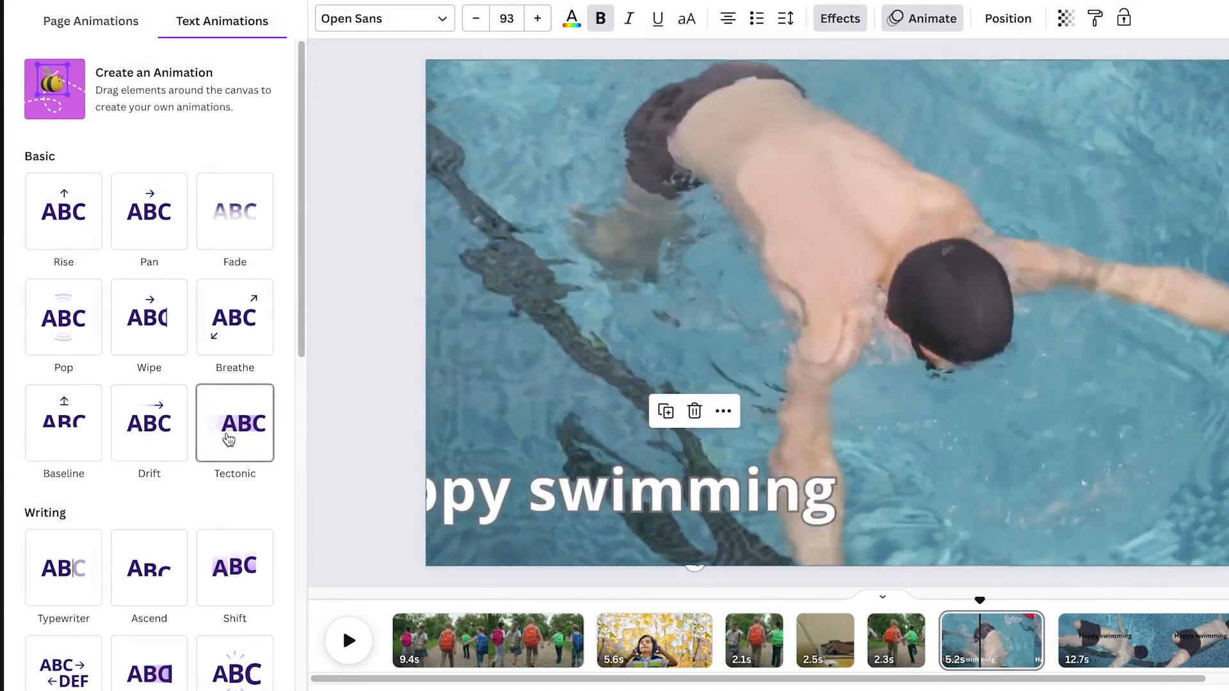
scroll(198, 448, down, 3)
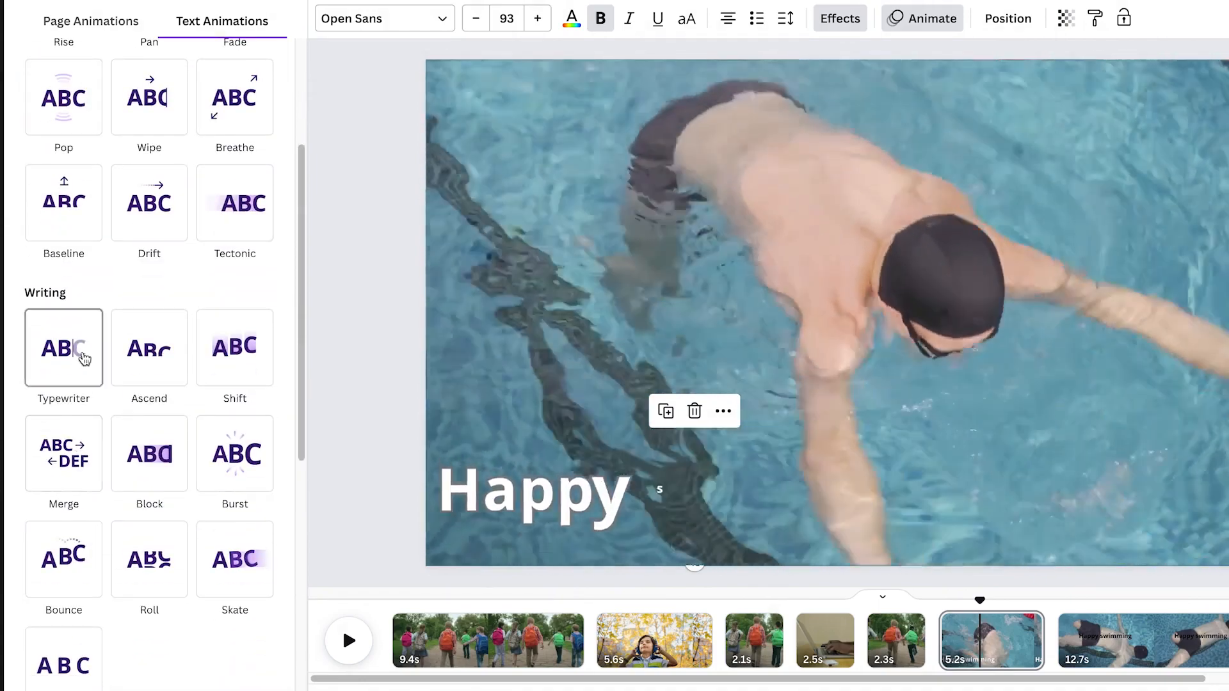
scroll(83, 357, up, 2)
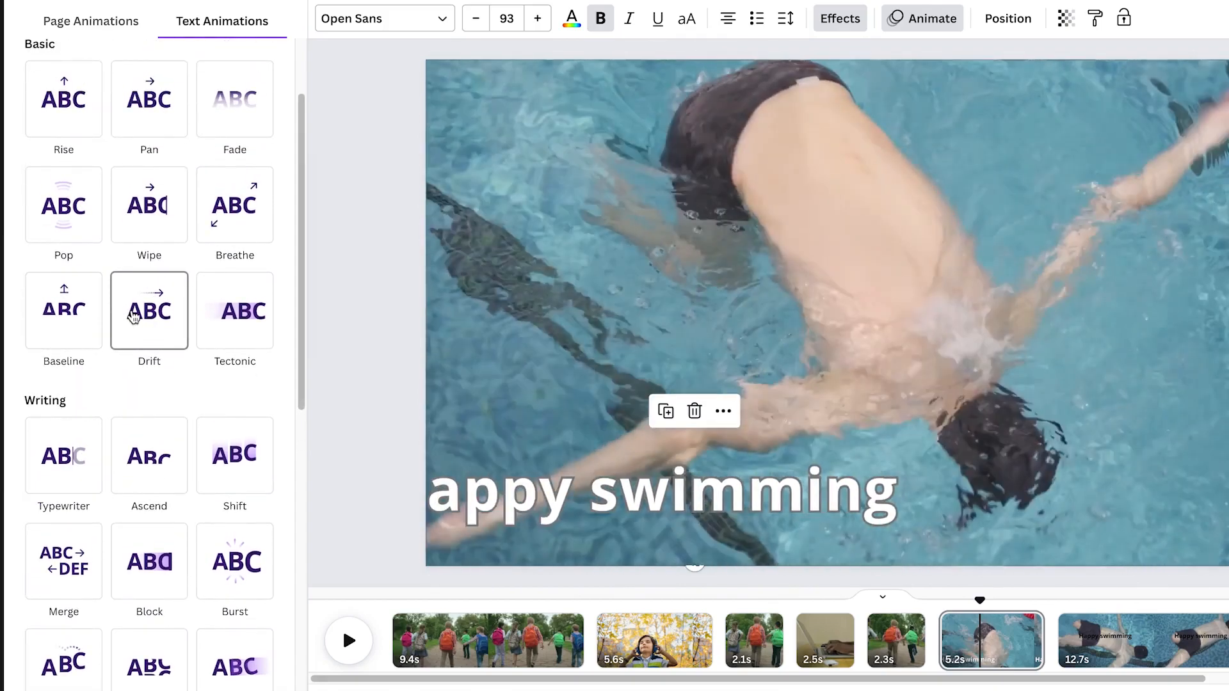
click(133, 316)
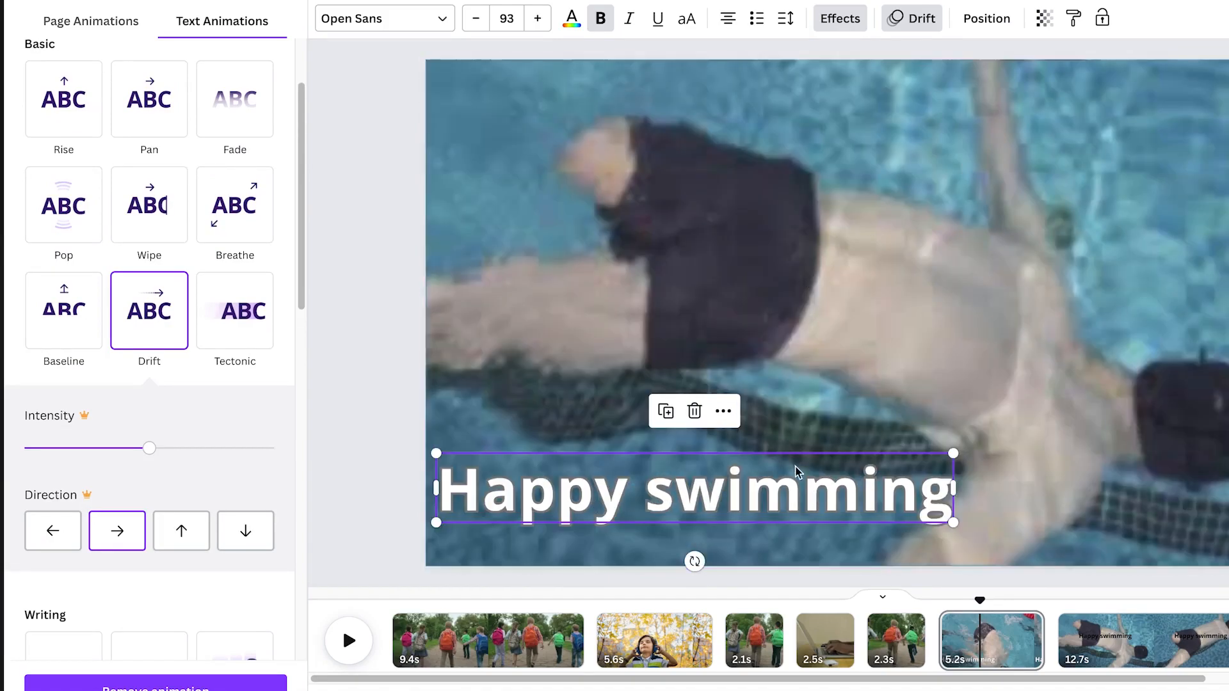
Explore the heading's position options, transparency and style copying, keeping the transparency value at 100.
click(983, 26)
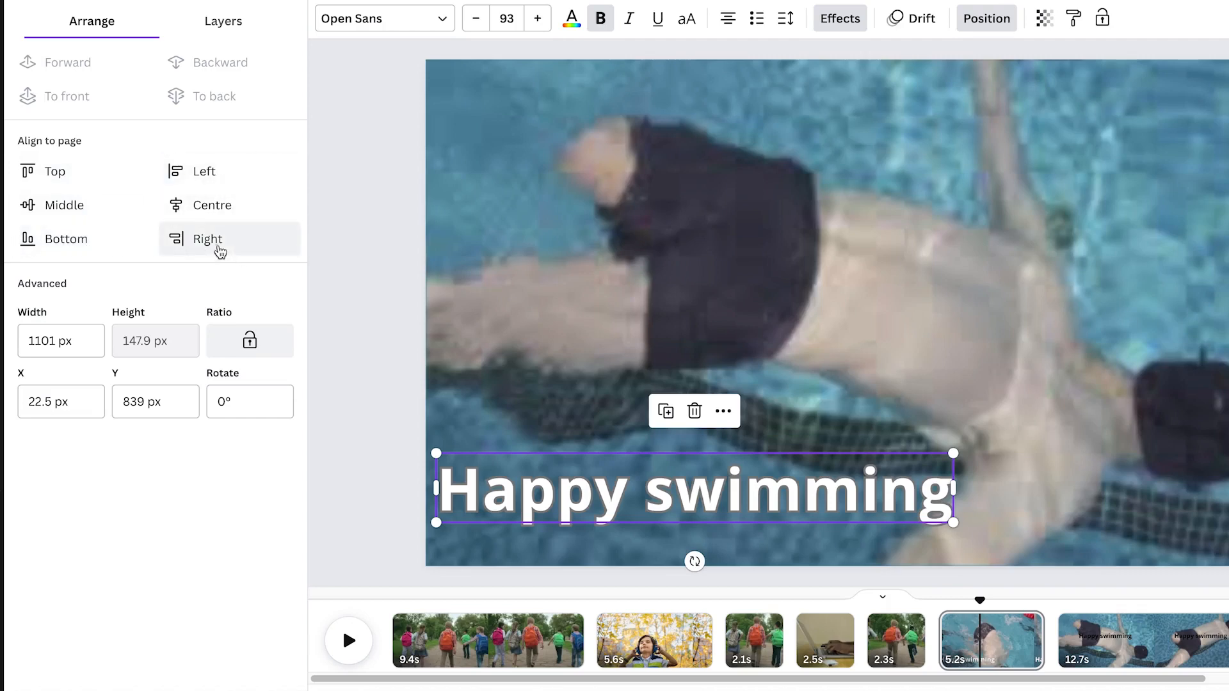
click(1038, 17)
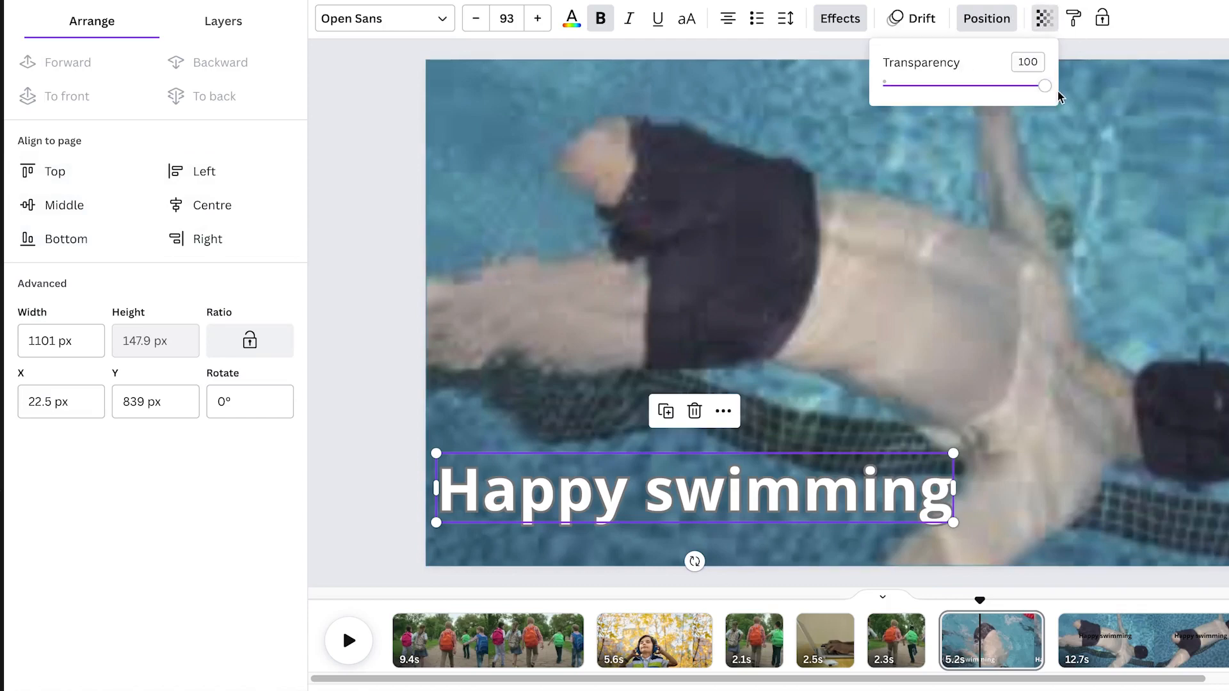
drag(1045, 89, 1058, 118)
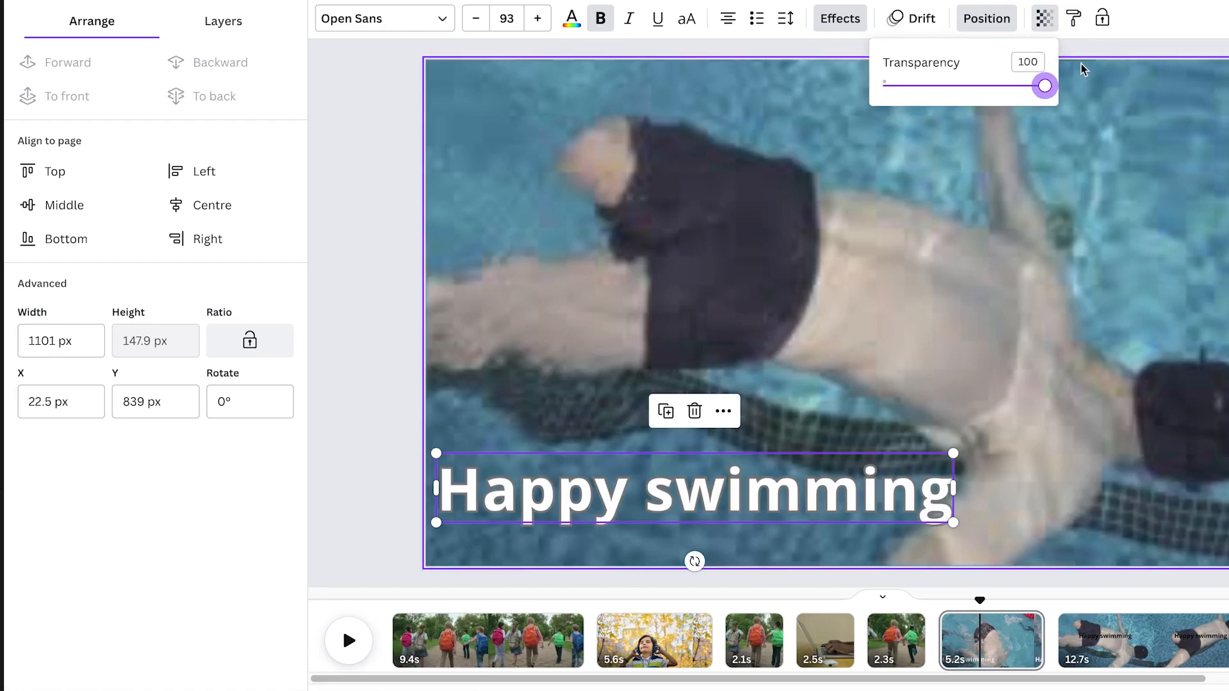
click(1044, 18)
click(1073, 19)
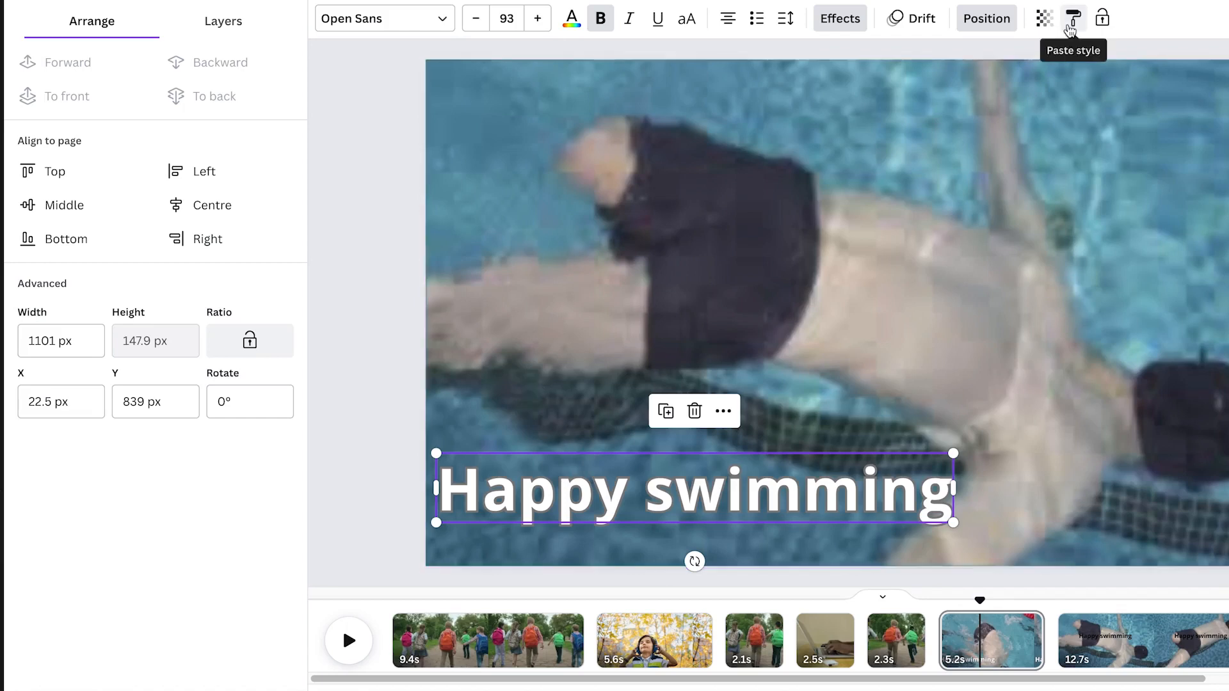
click(1067, 27)
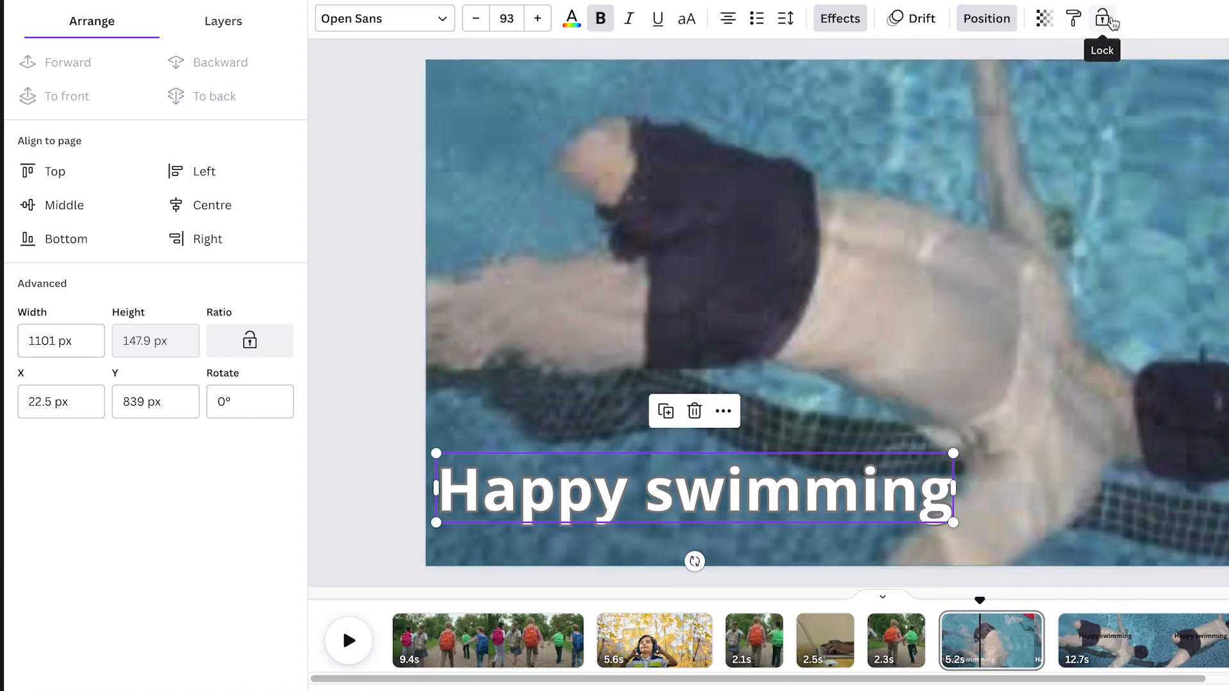
Lock the "Happy swimming" heading in place and test selecting it and the swimming clip behind it.
click(1104, 19)
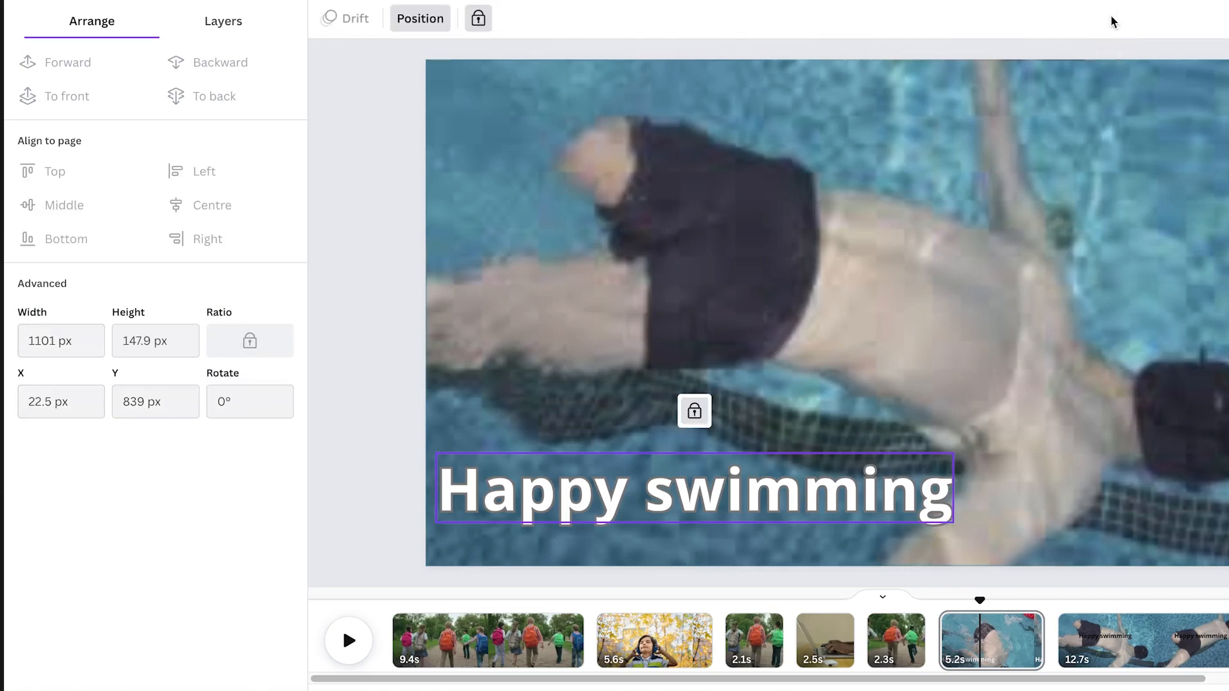
click(827, 320)
click(762, 479)
click(754, 397)
click(900, 18)
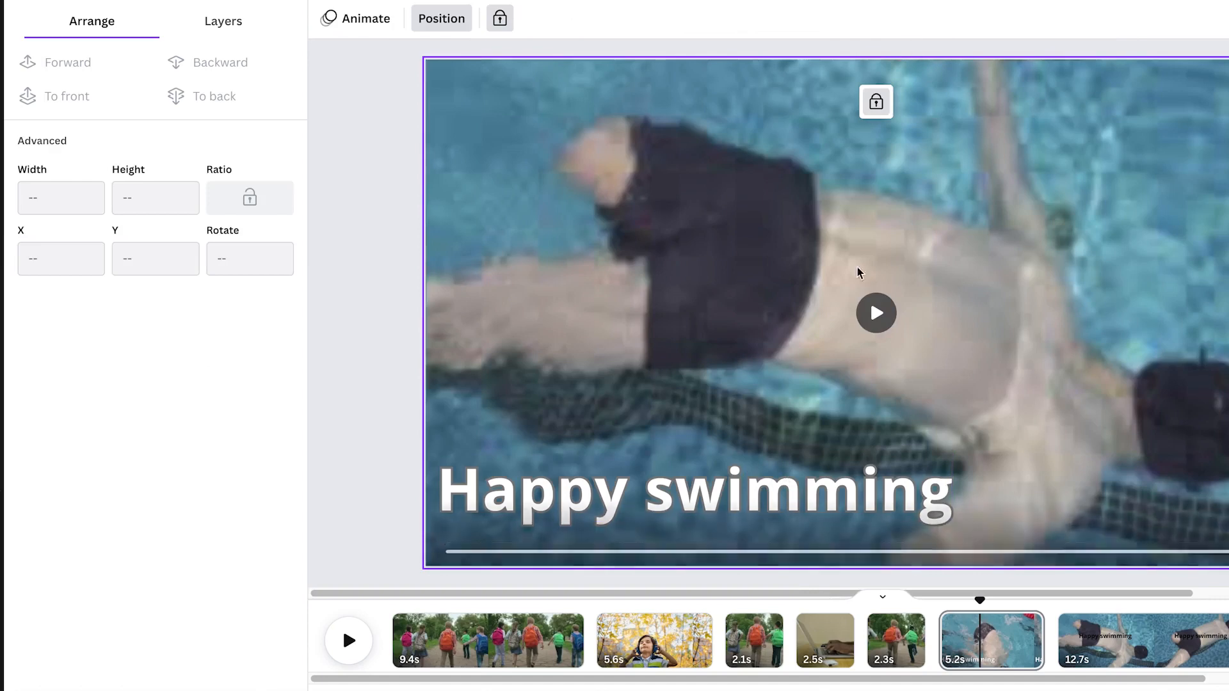
click(702, 474)
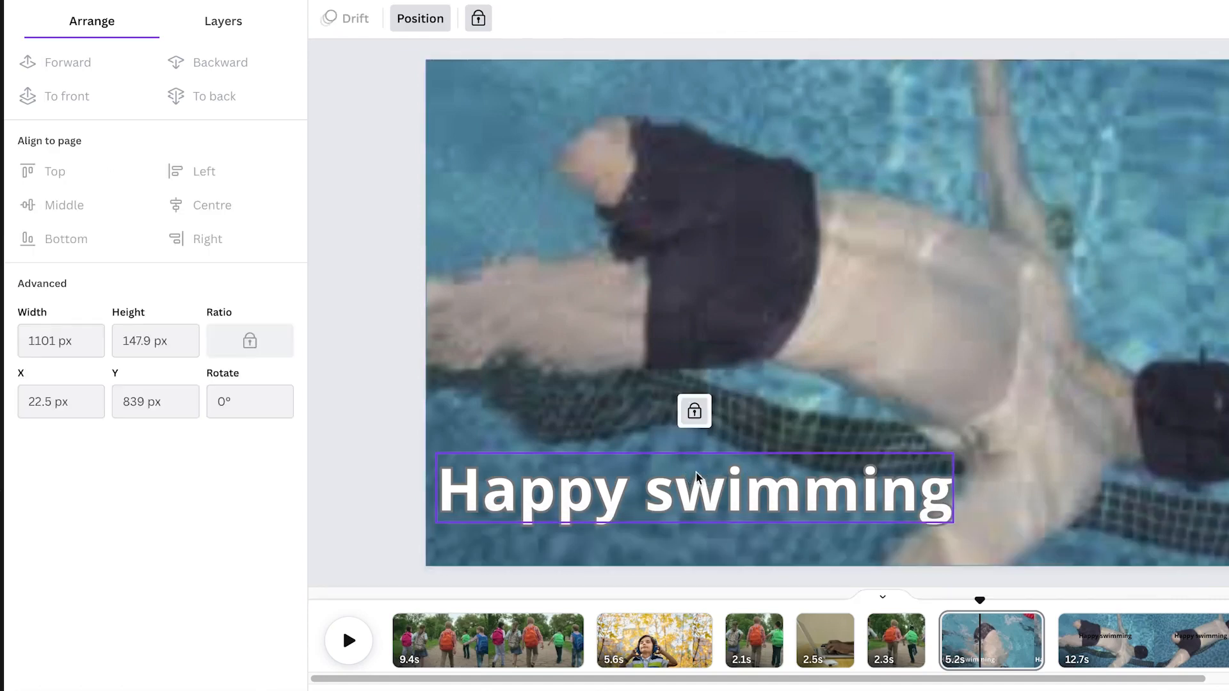
key(Escape)
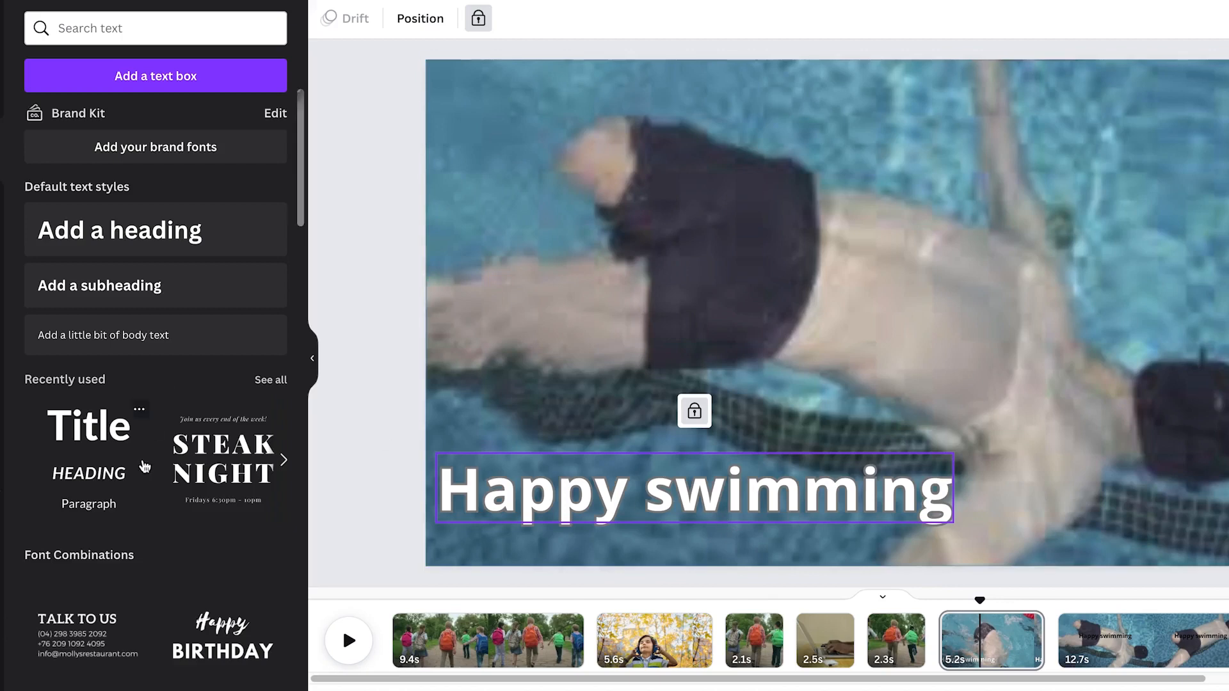
drag(94, 423, 875, 261)
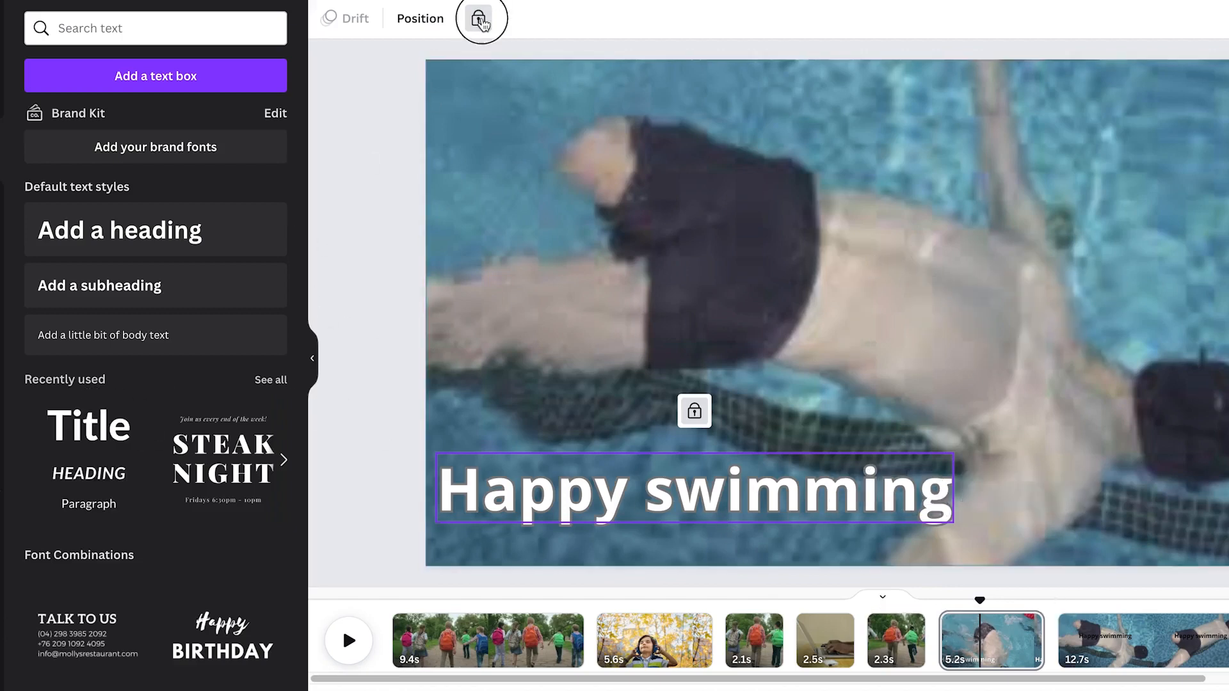
Add the recently used Title, Heading and Paragraph text combination to the 5.2 s swimming clip and browse the other font combinations.
drag(1102, 299, 833, 171)
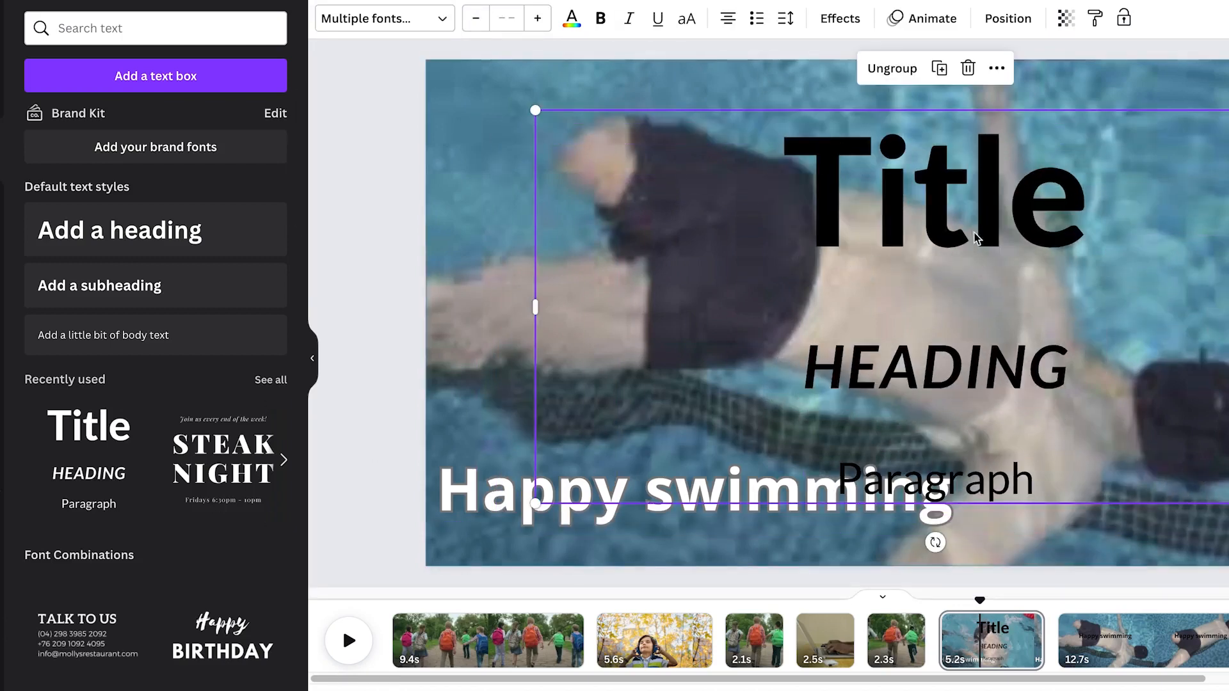
double_click(958, 213)
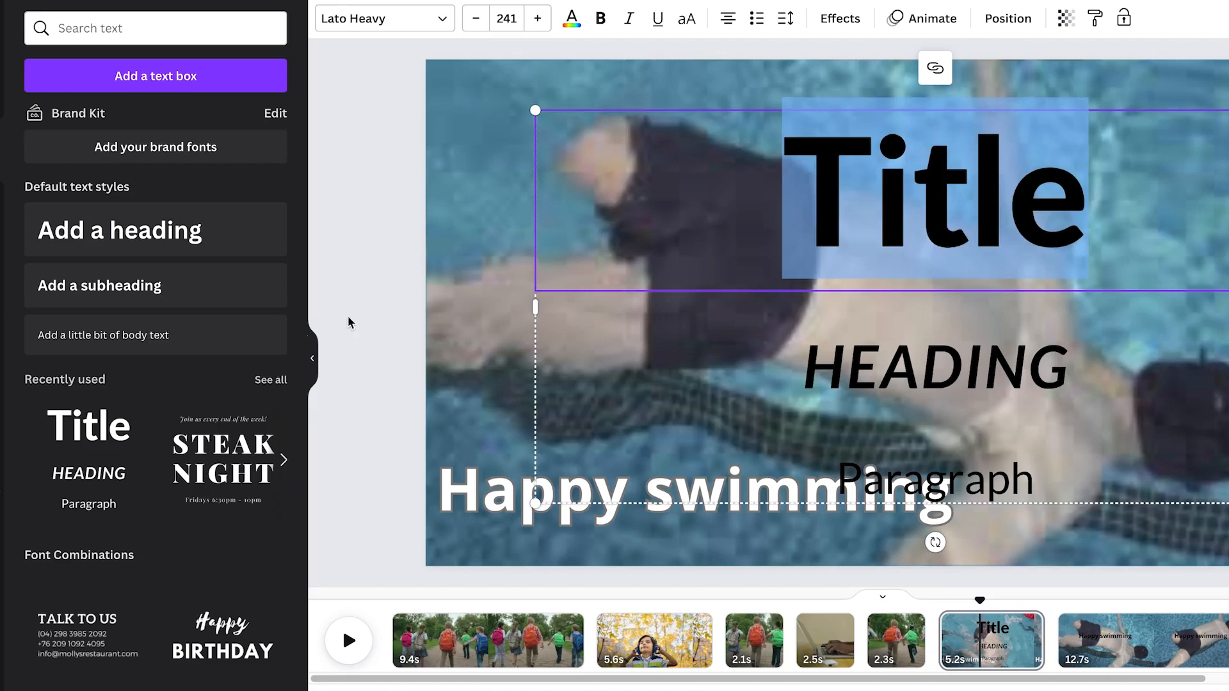
click(365, 320)
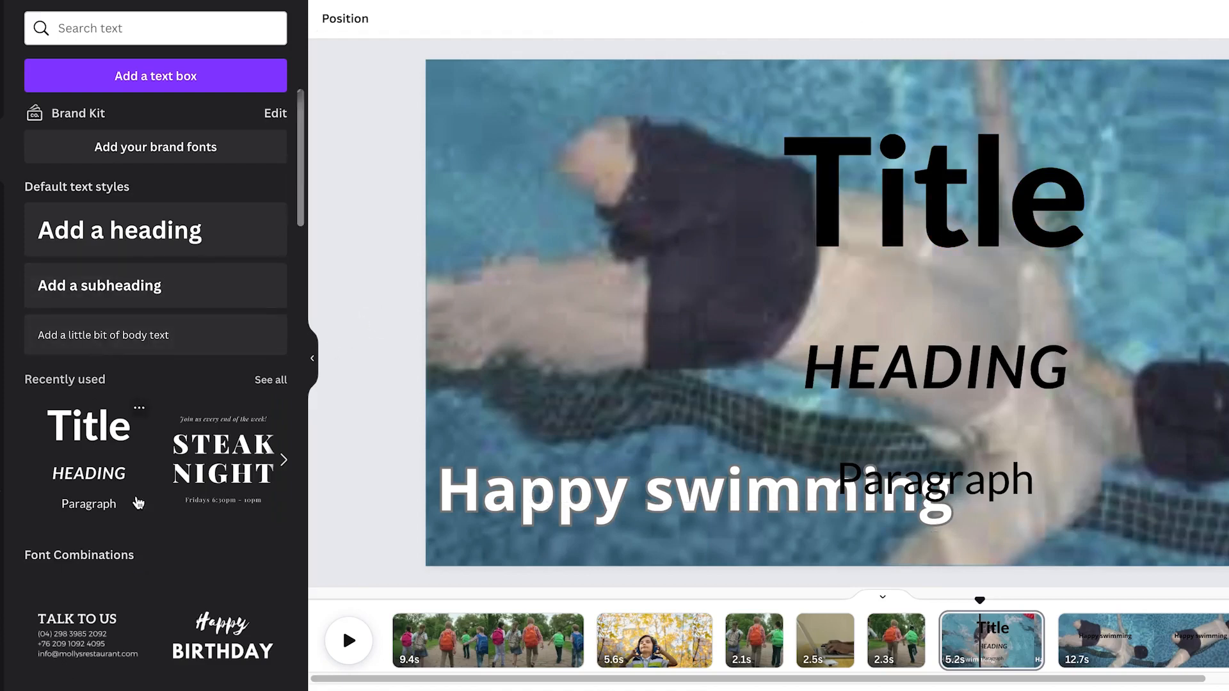
scroll(137, 502, down, 15)
scroll(137, 502, up, 8)
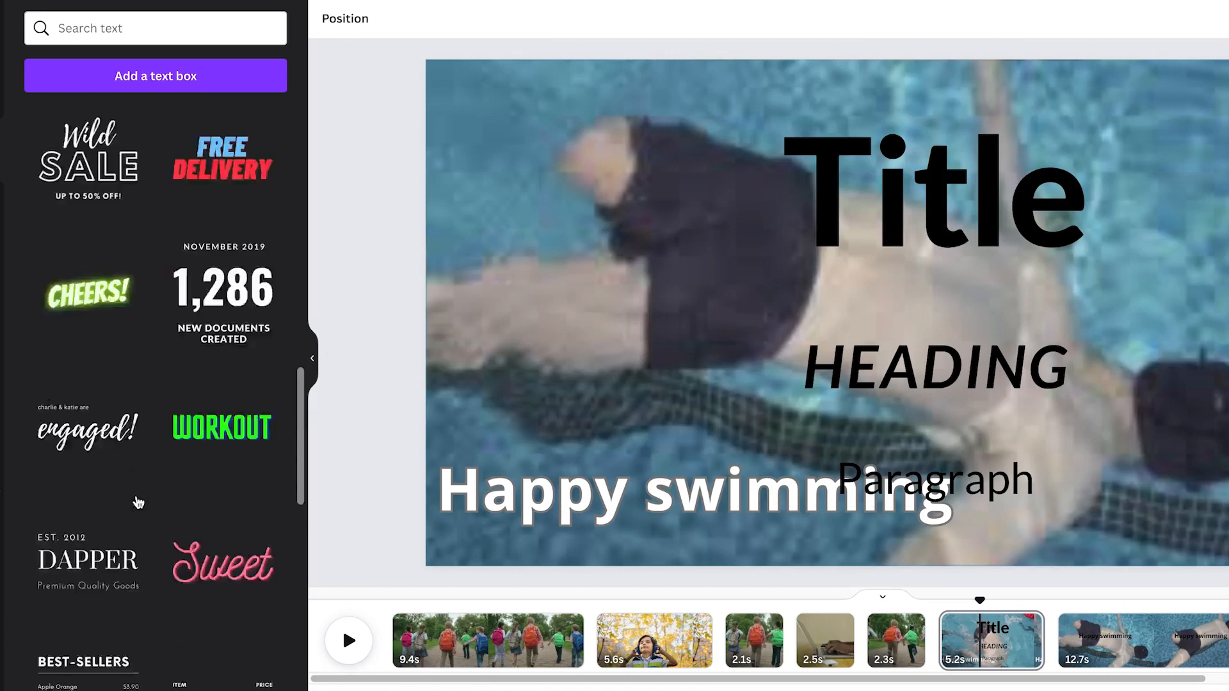
Delete the added title, heading and paragraph texts from the swimming clip, keeping only the "Happy swimming" heading.
click(844, 257)
key(Delete)
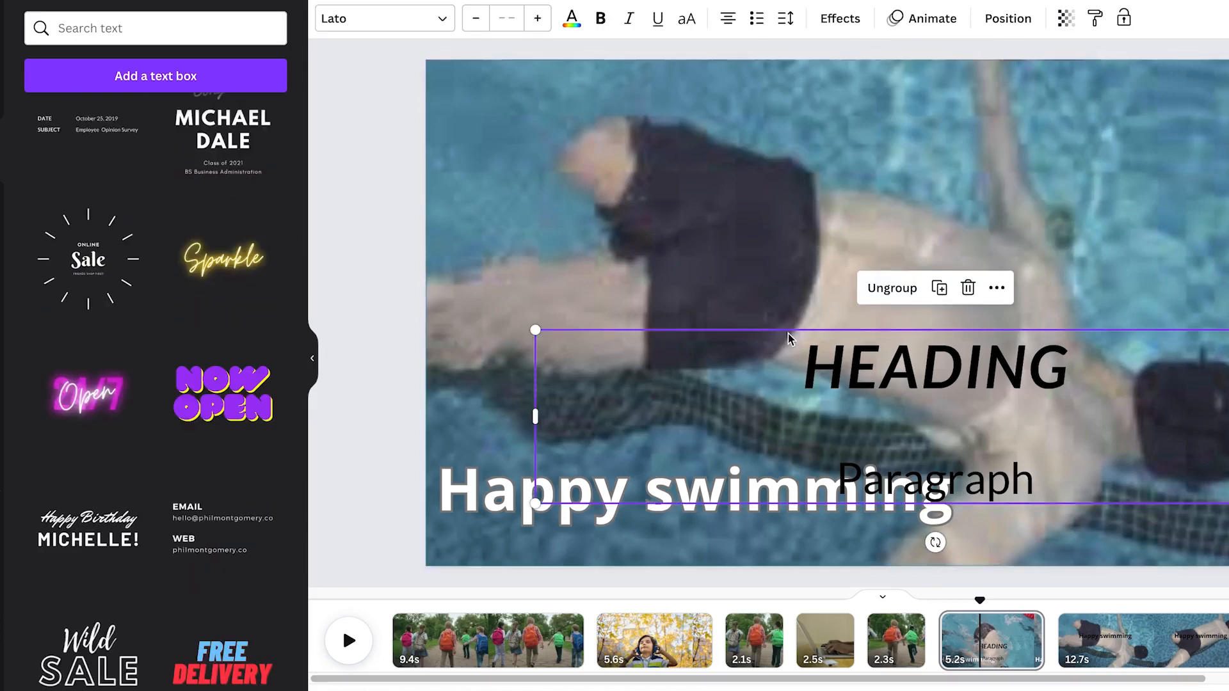
click(797, 353)
key(Delete)
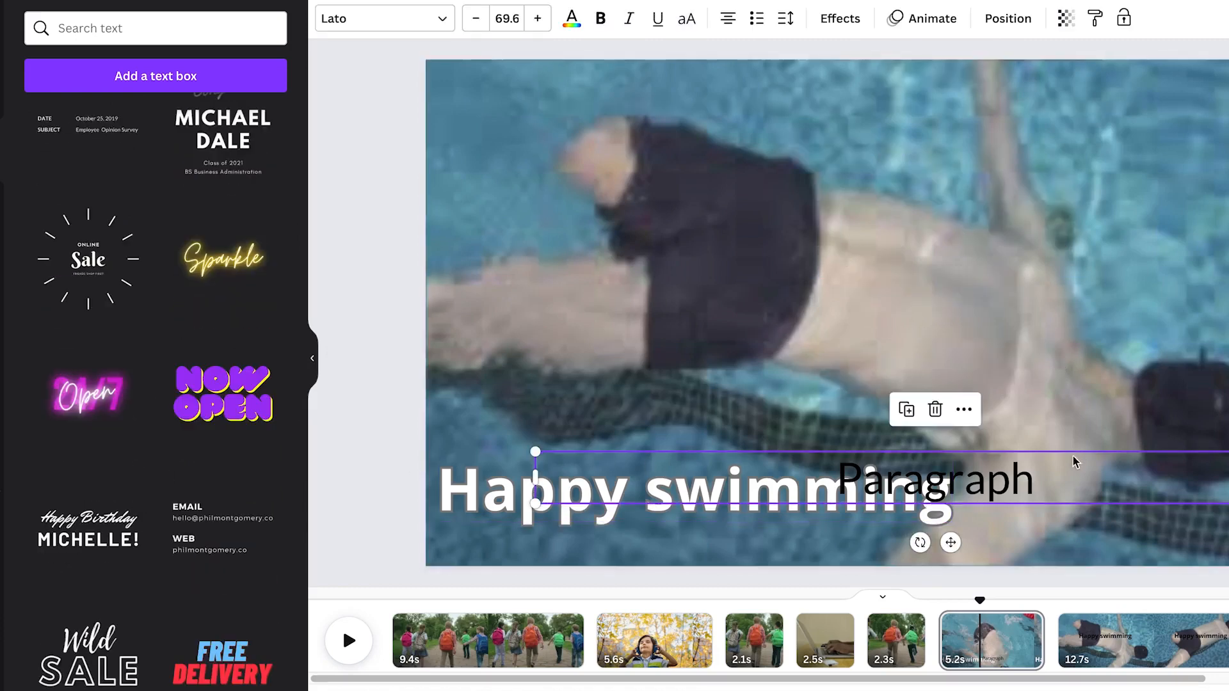
click(1013, 512)
click(1033, 420)
click(999, 480)
key(Delete)
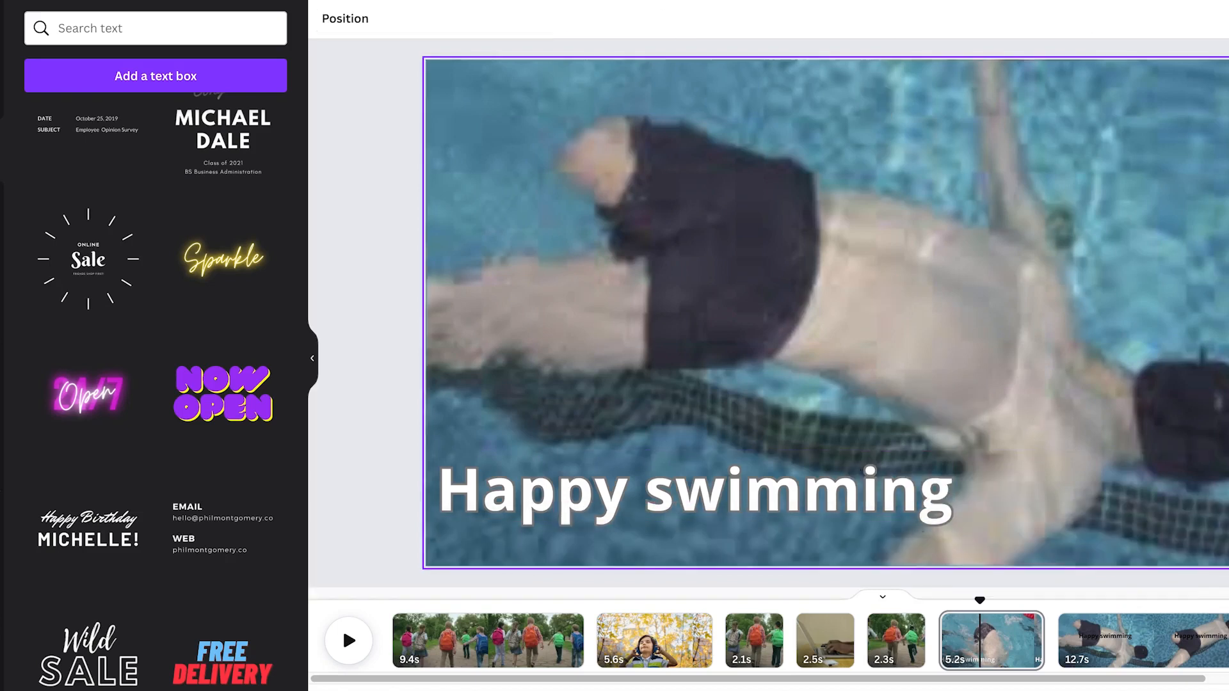
Add the pink "GLOW" font combination to the swimming clip, shrink it and place it just above the middle of the frame.
scroll(171, 348, up, 5)
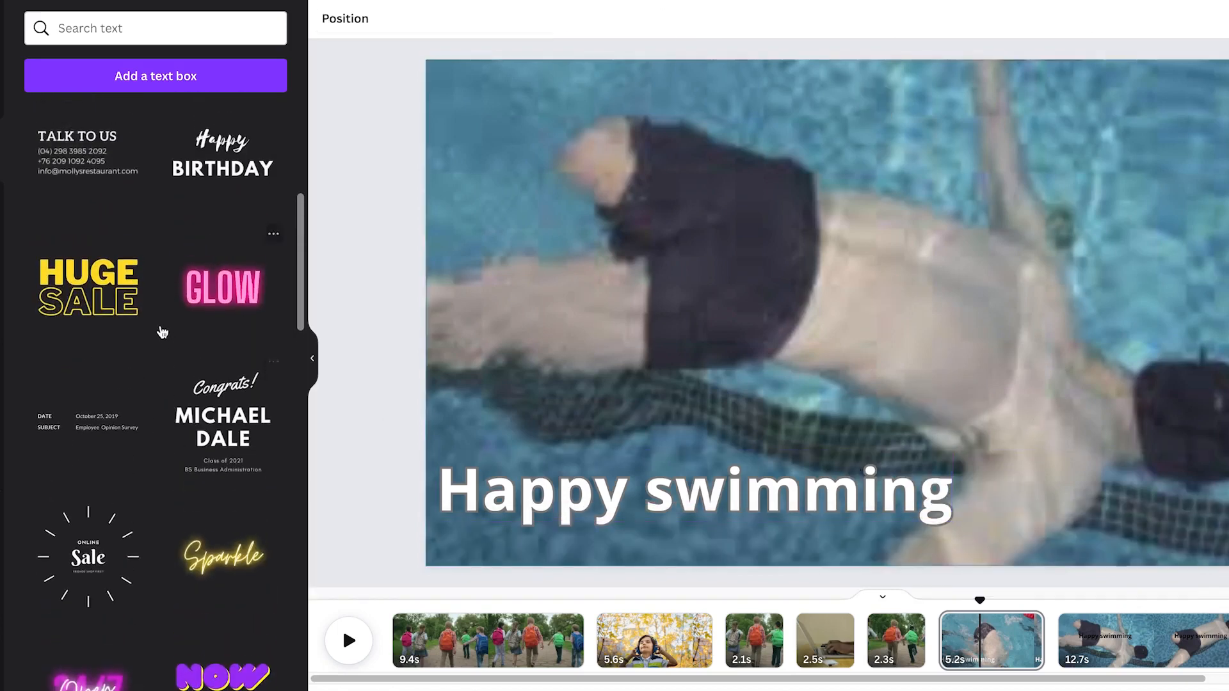
click(205, 315)
drag(617, 267, 795, 325)
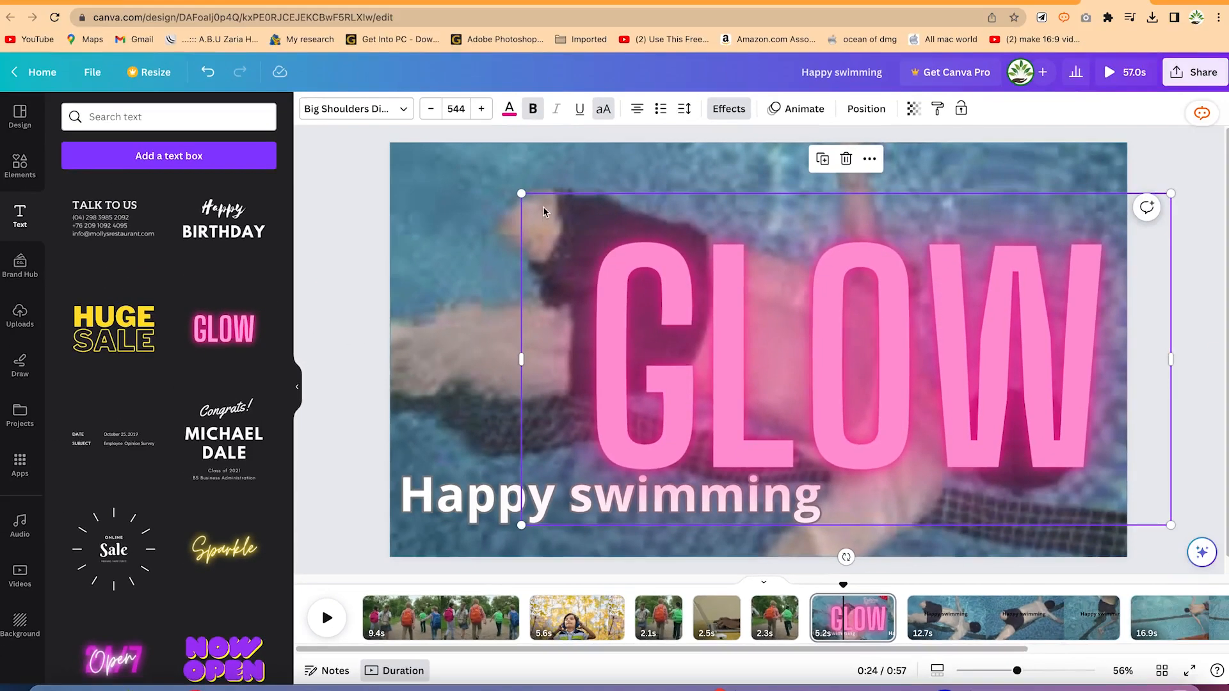
drag(521, 193, 922, 395)
drag(999, 442, 756, 274)
click(740, 454)
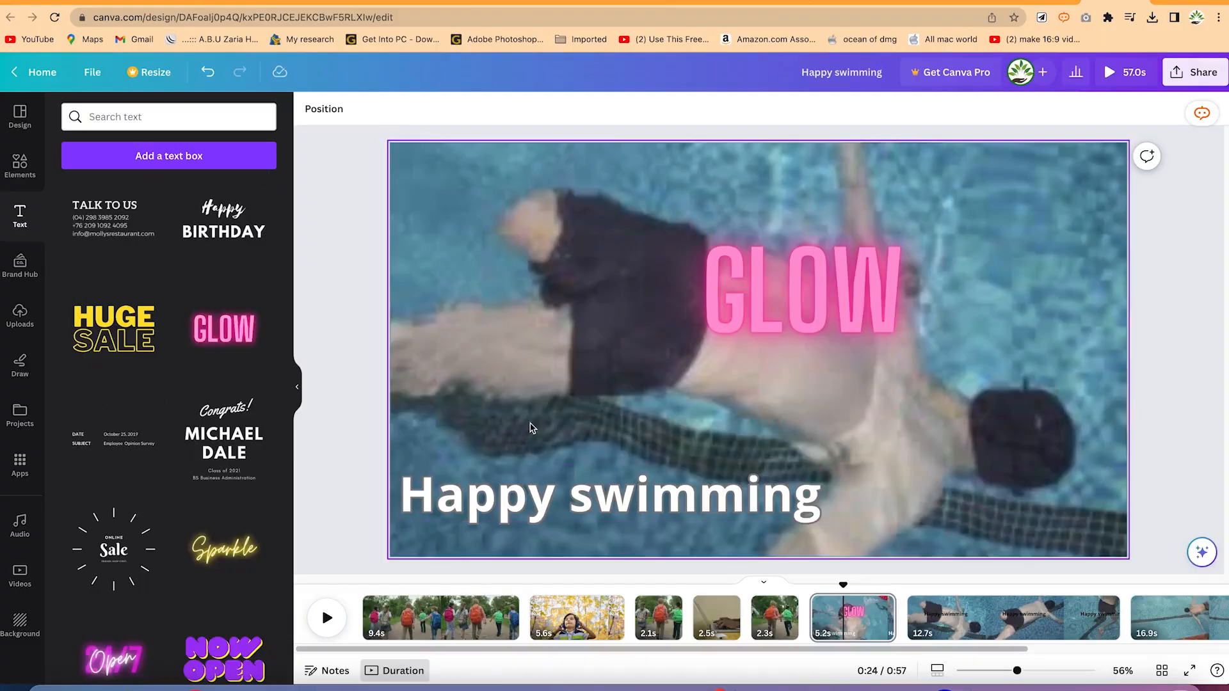
Delete the black "Happy swimming" heading from the 12.7 s swimming clip.
click(980, 622)
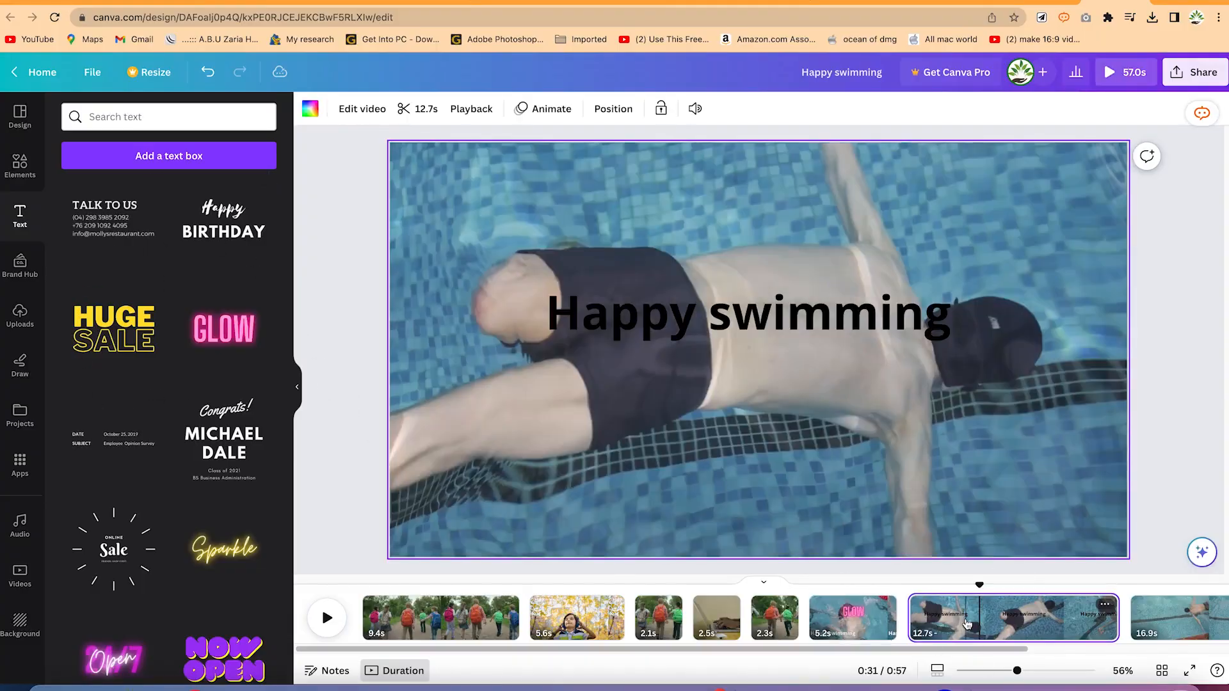
click(811, 329)
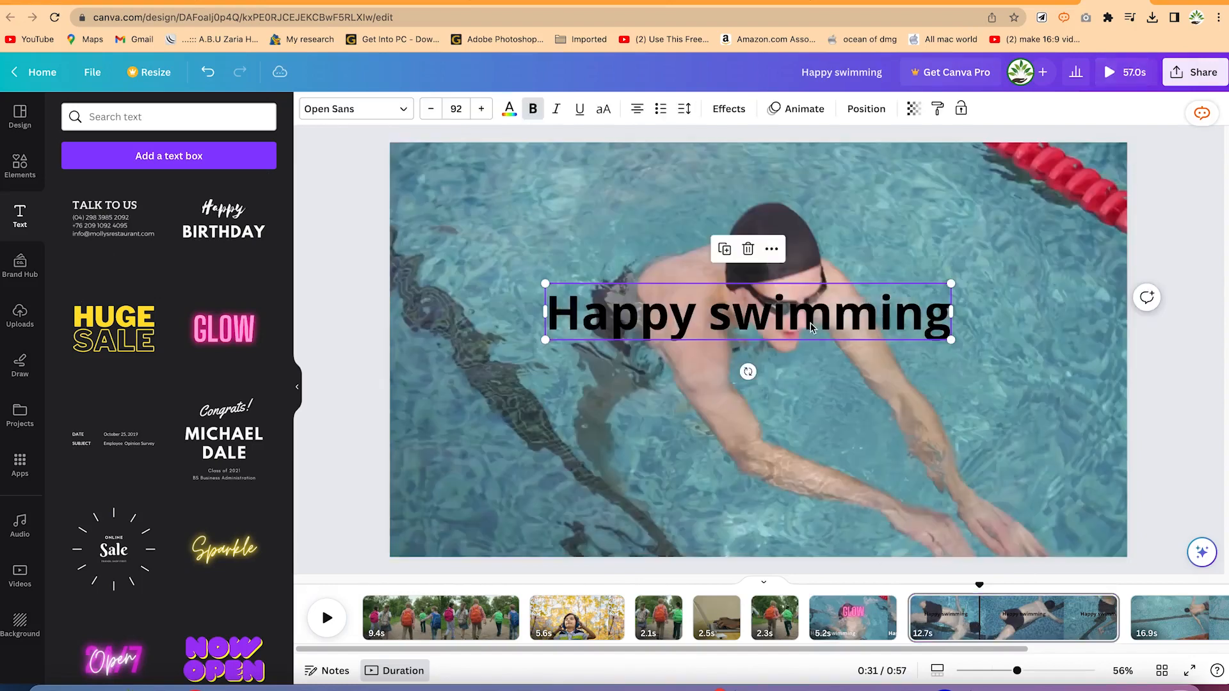
key(Delete)
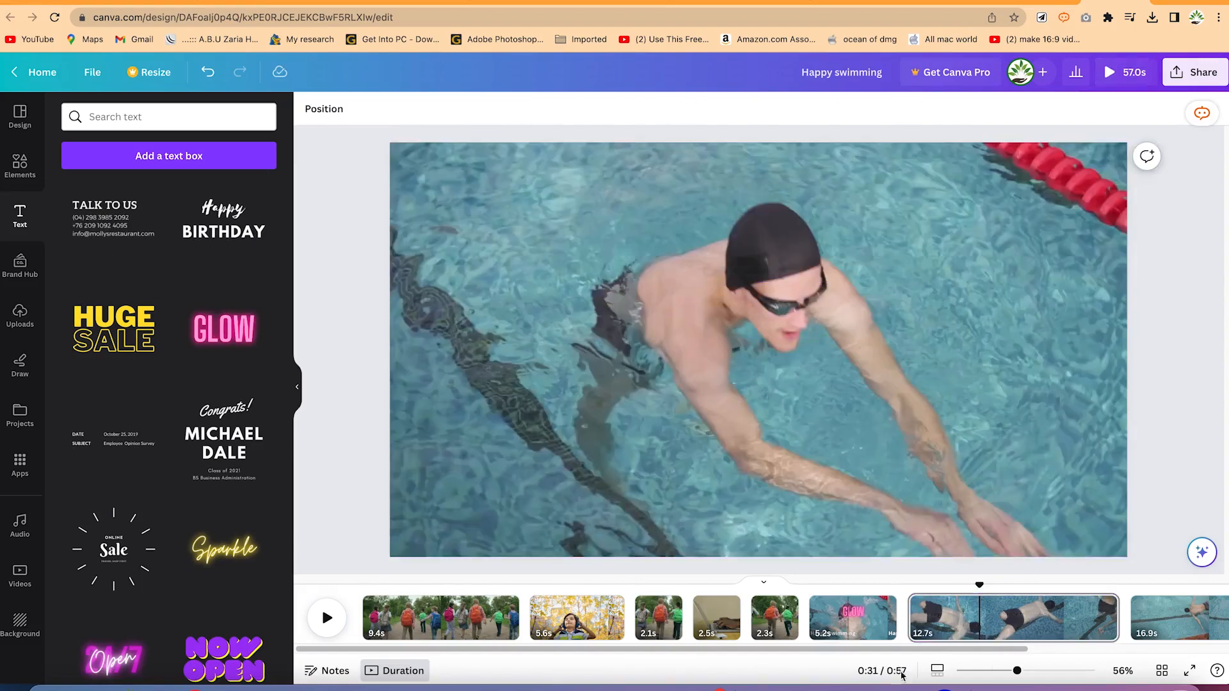
Place a reduced cola can graphic near the right edge of the 12.7 s clip's frame and apply the Drift animation to it.
click(965, 633)
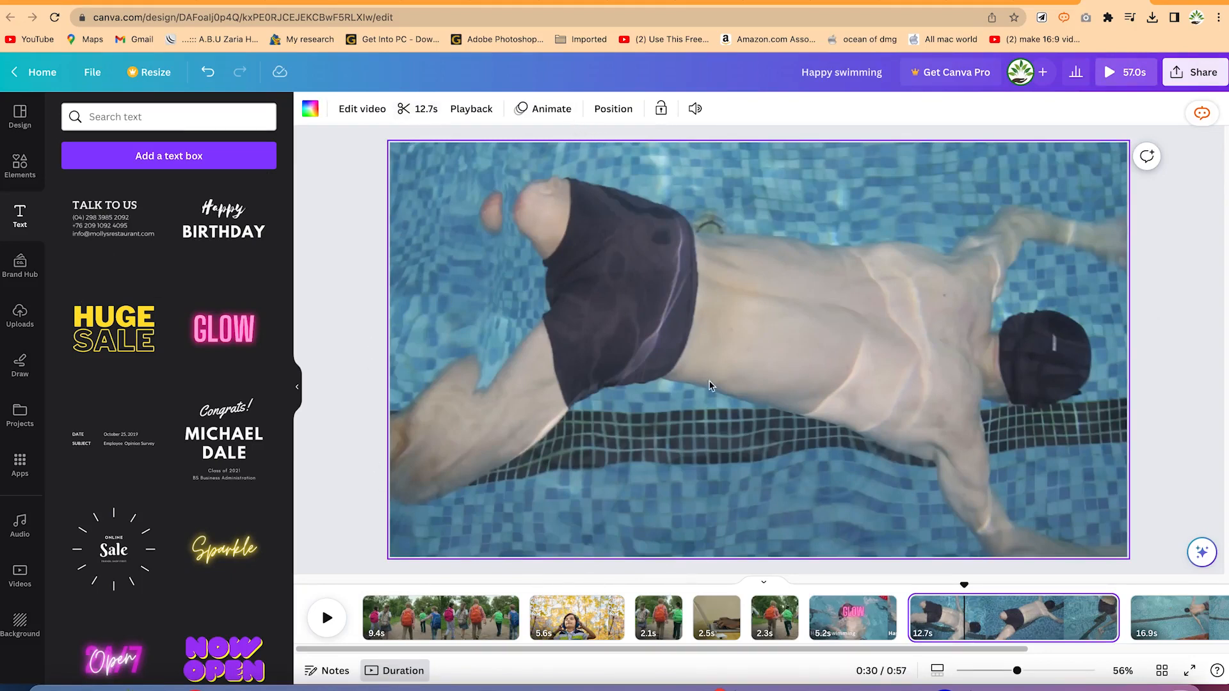
click(557, 117)
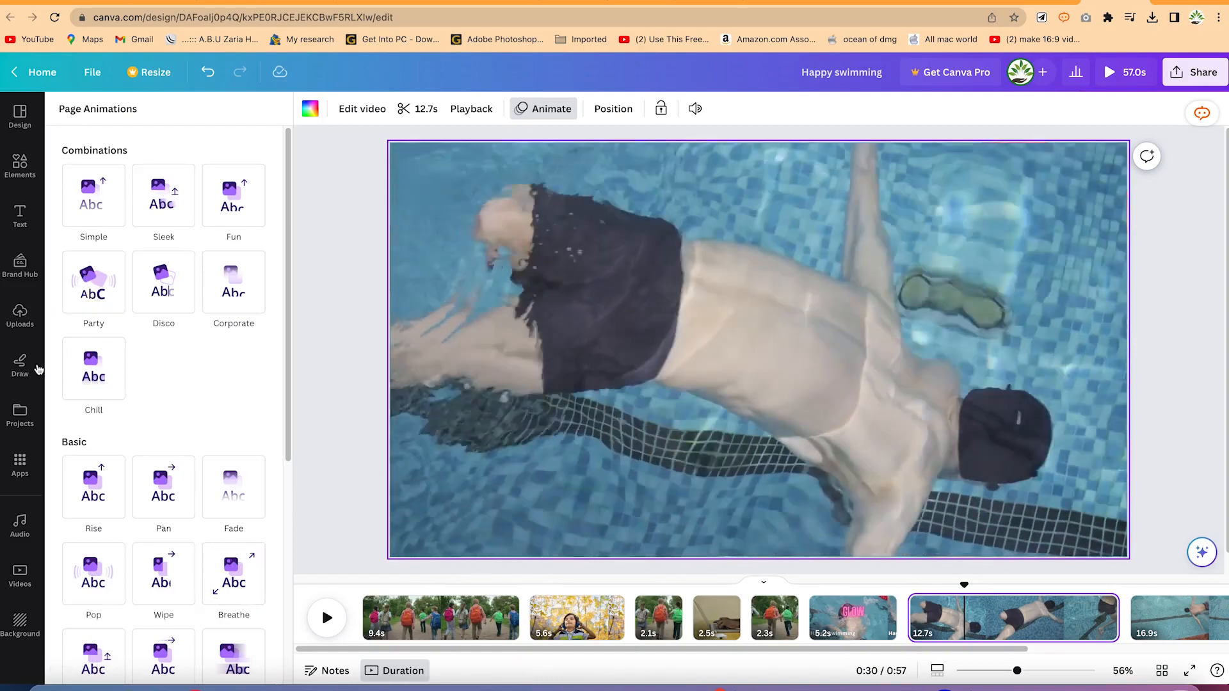
click(507, 179)
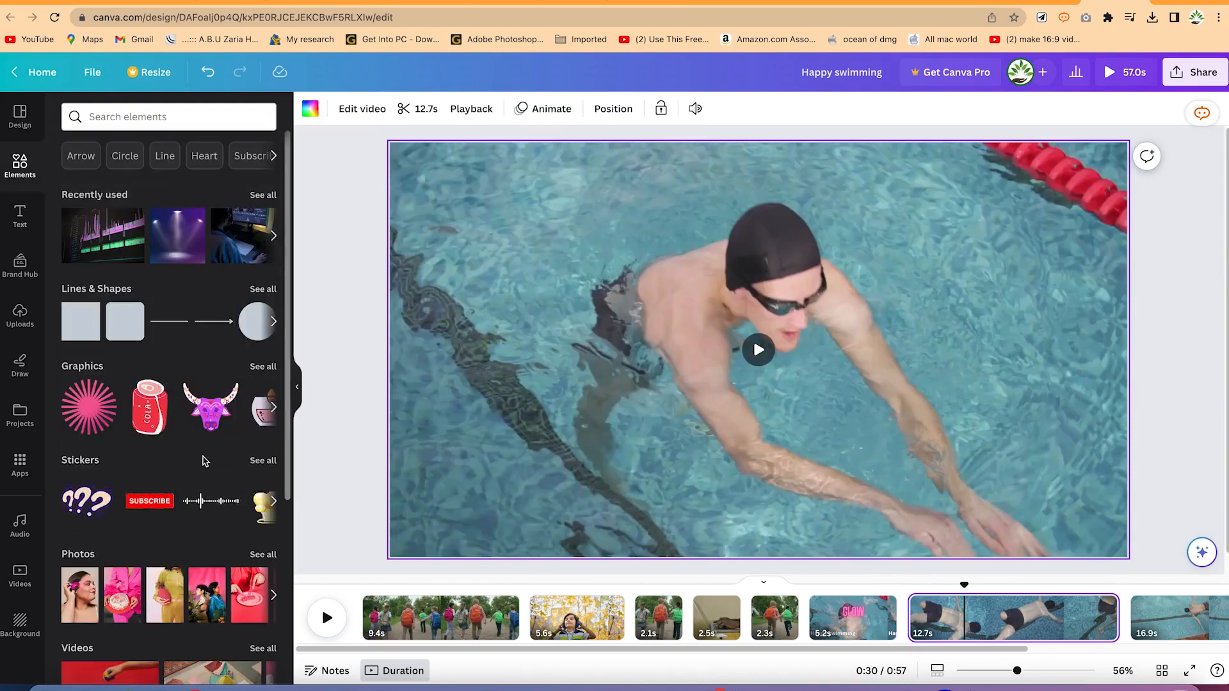
drag(149, 407, 1090, 291)
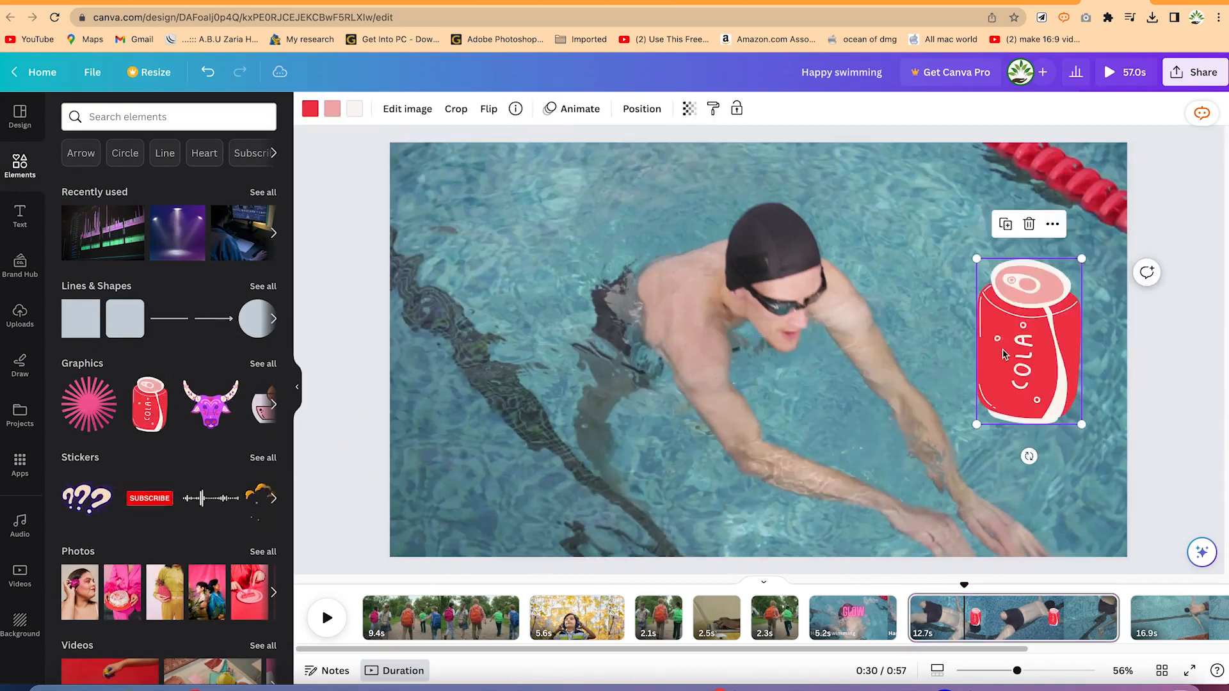
drag(1081, 259, 1047, 307)
drag(1003, 367, 1047, 387)
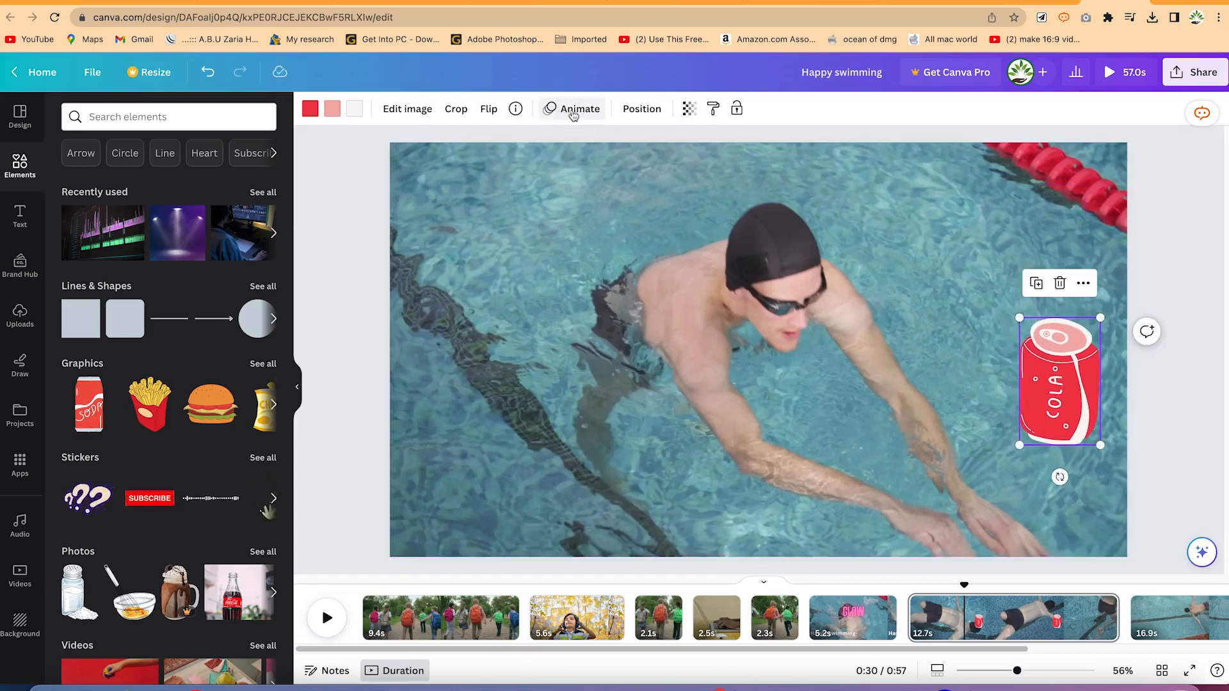
click(569, 110)
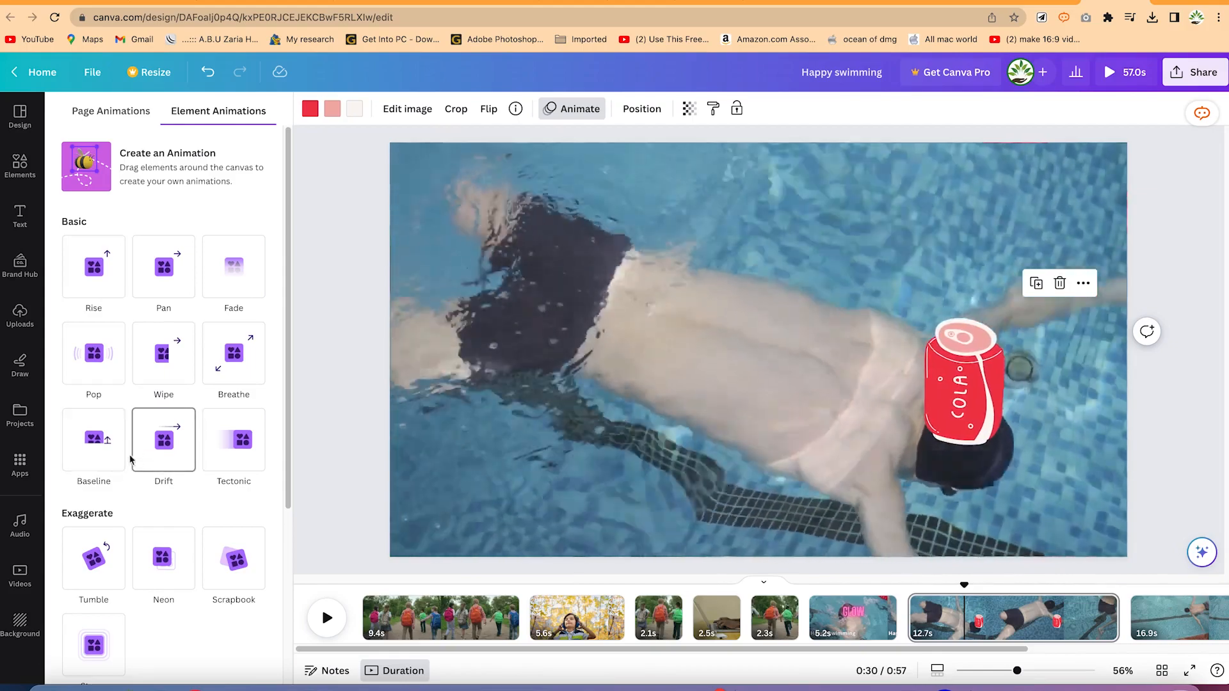
click(165, 455)
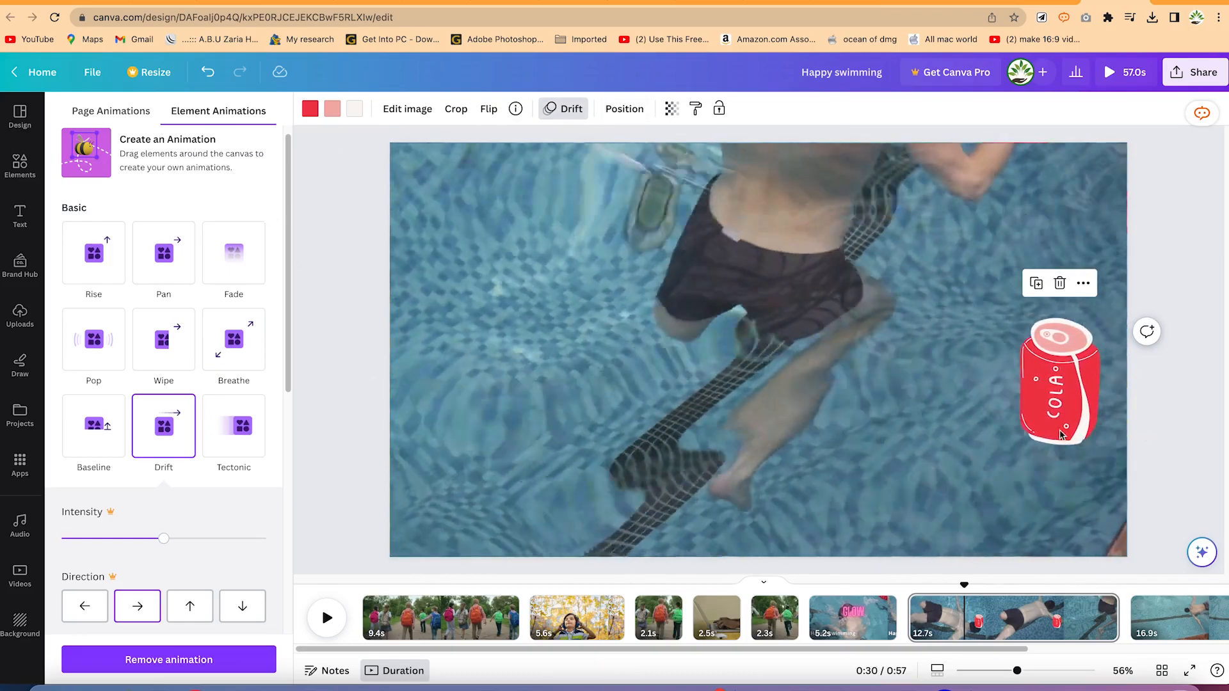
Unlock the "Happy swimming" heading in the 5.2 s clip so it can be edited.
click(843, 619)
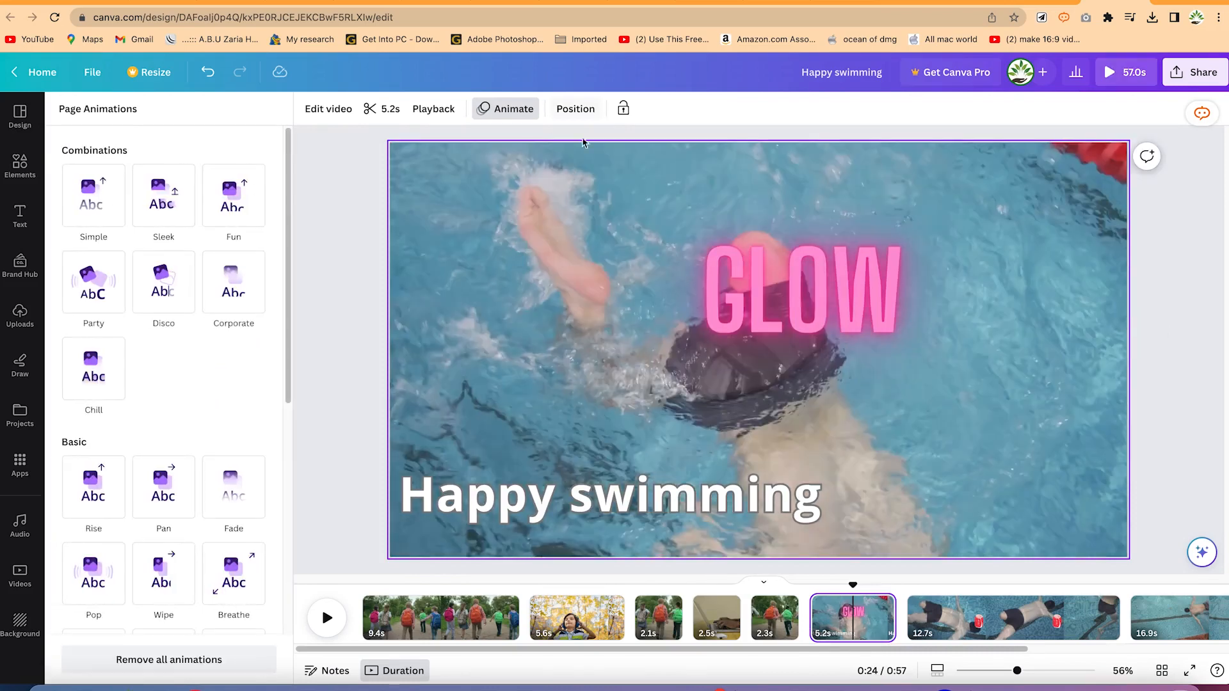
click(677, 497)
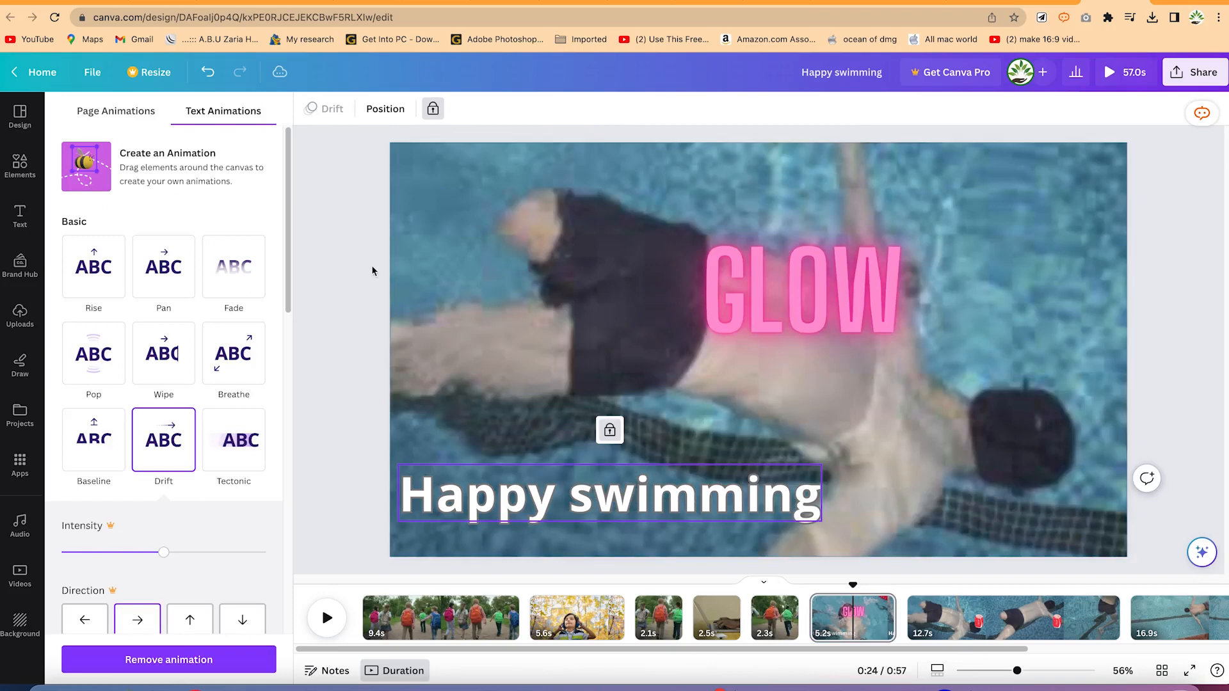
click(434, 110)
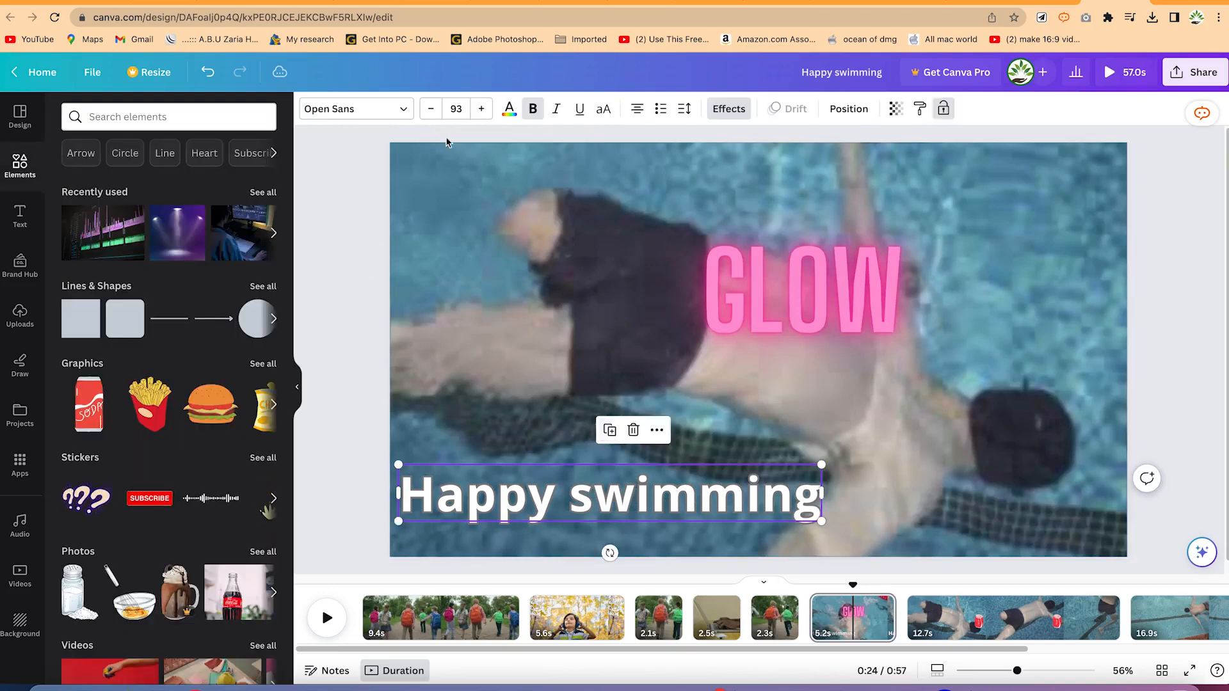
click(637, 493)
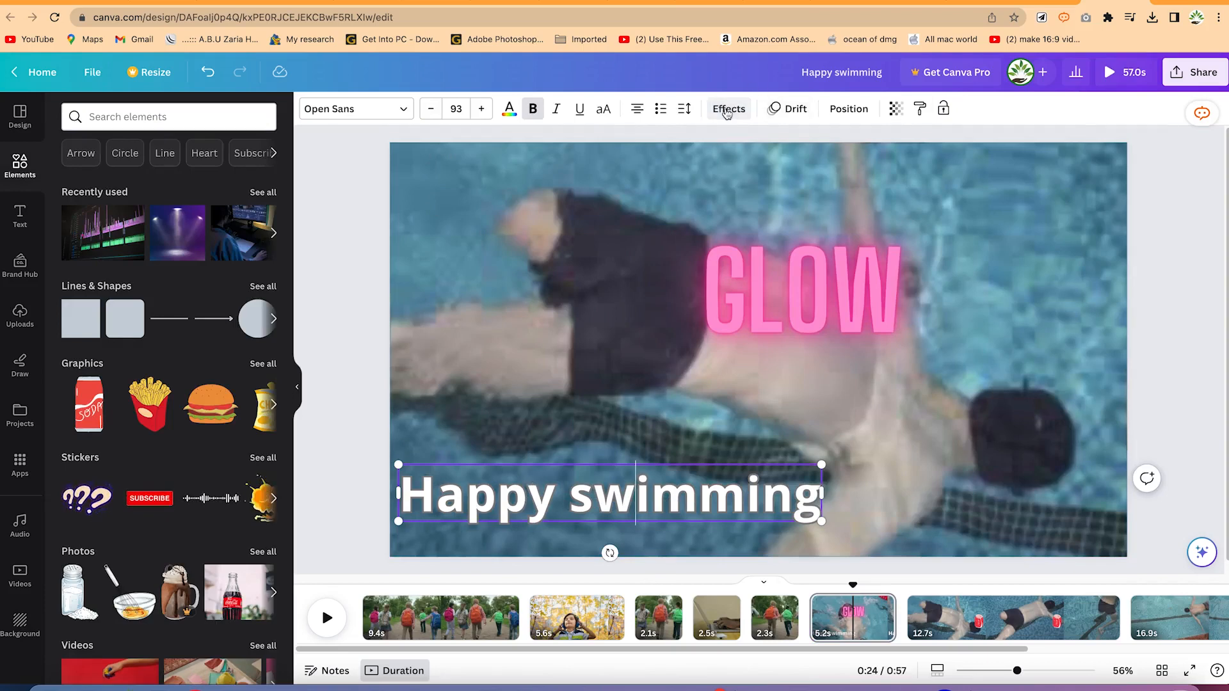
Give the "Happy swimming" heading the Curve shape and move the curved text up so it fits fully inside the frame.
click(728, 109)
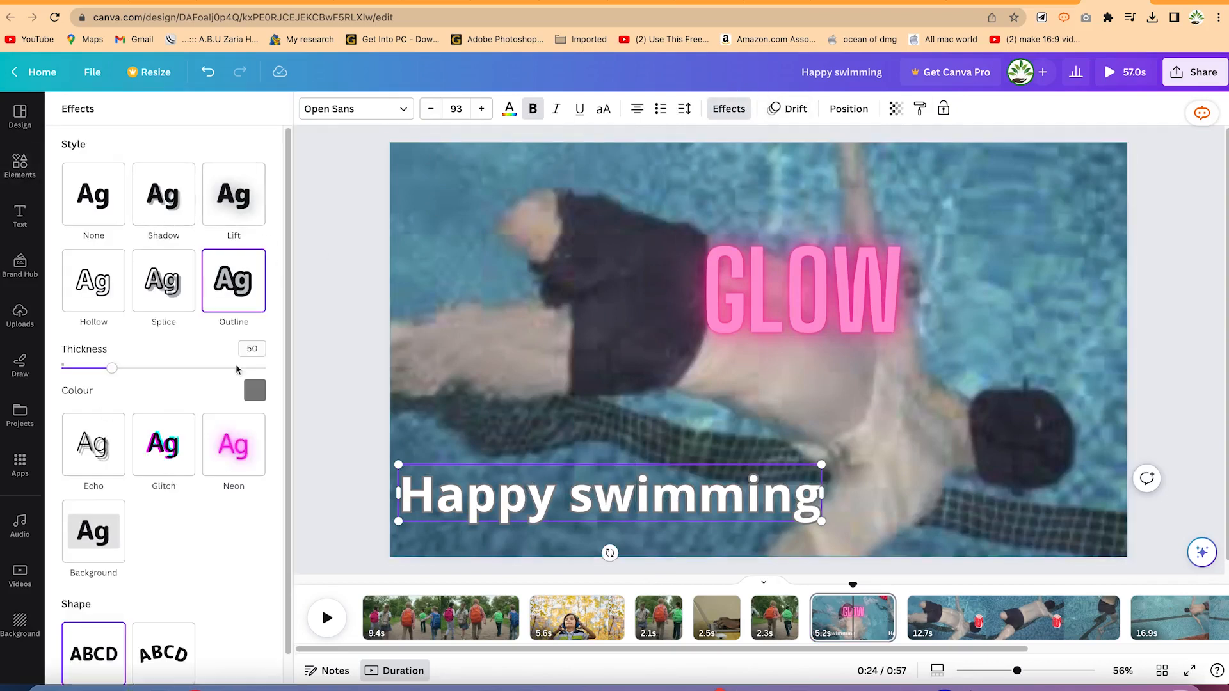
scroll(172, 505, down, 1)
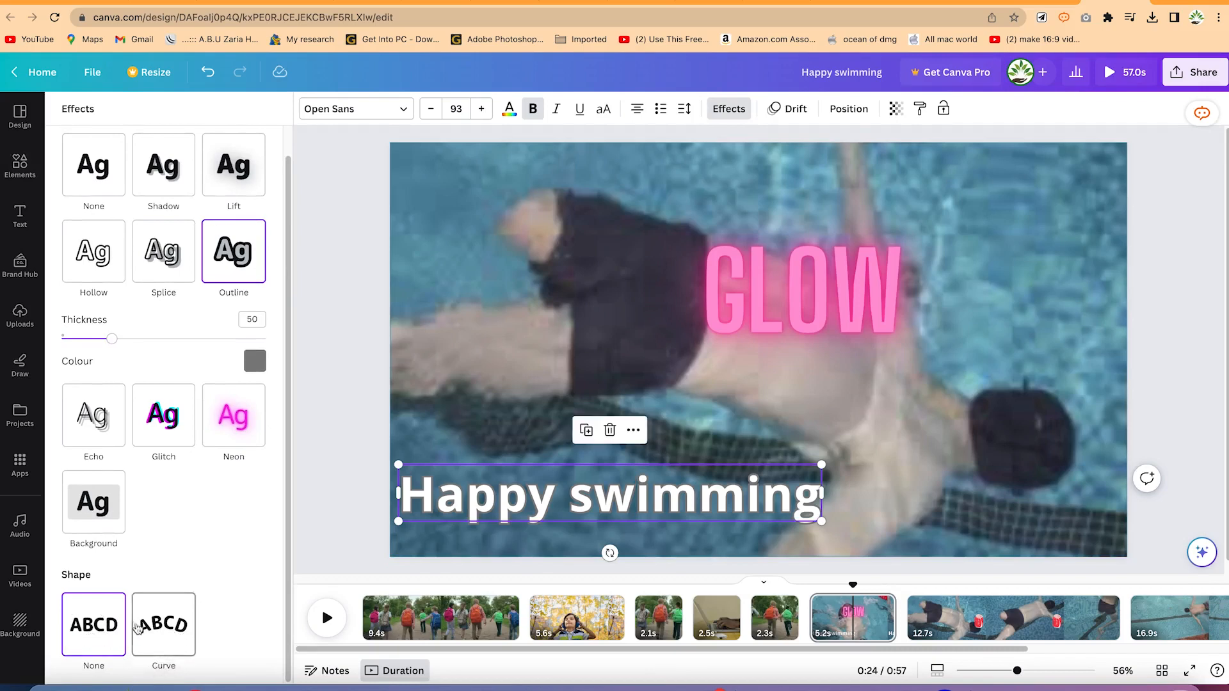
click(170, 634)
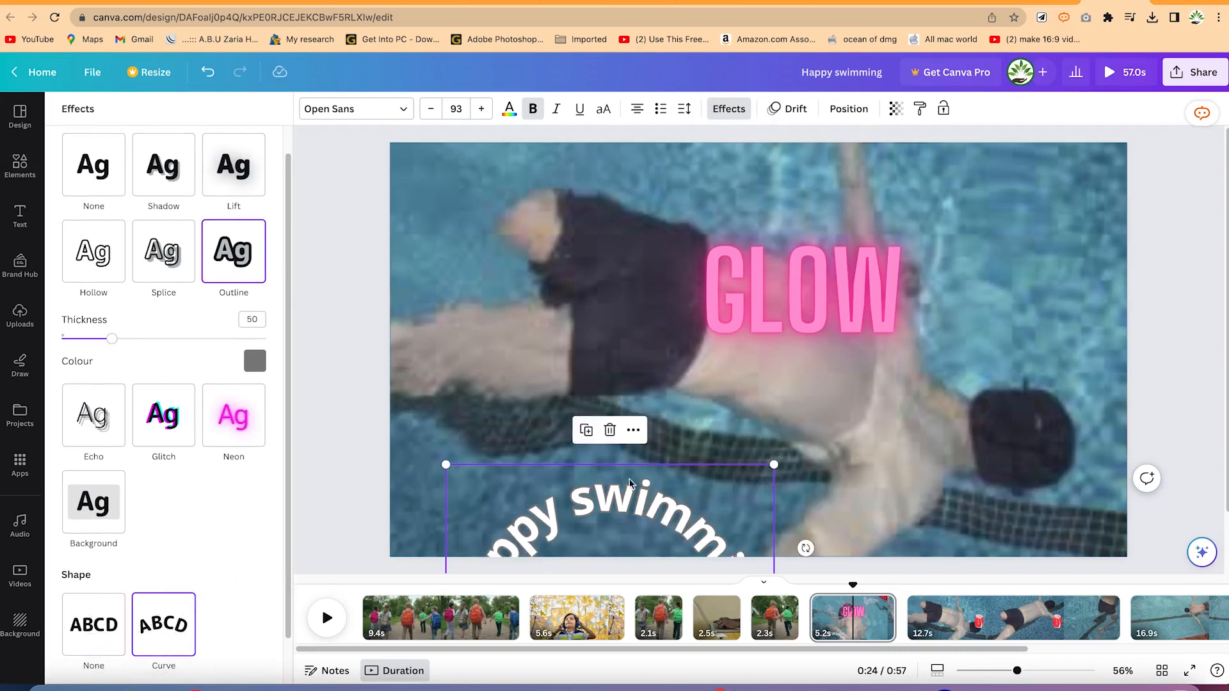
drag(663, 470, 674, 327)
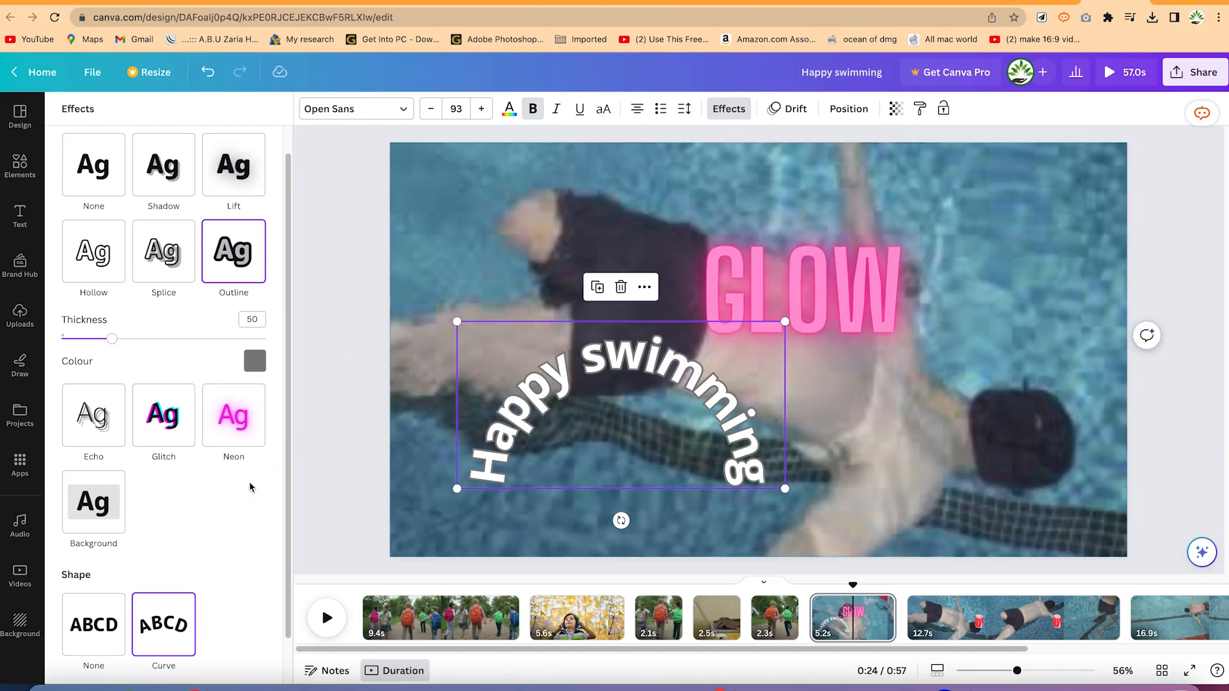
scroll(247, 487, up, 1)
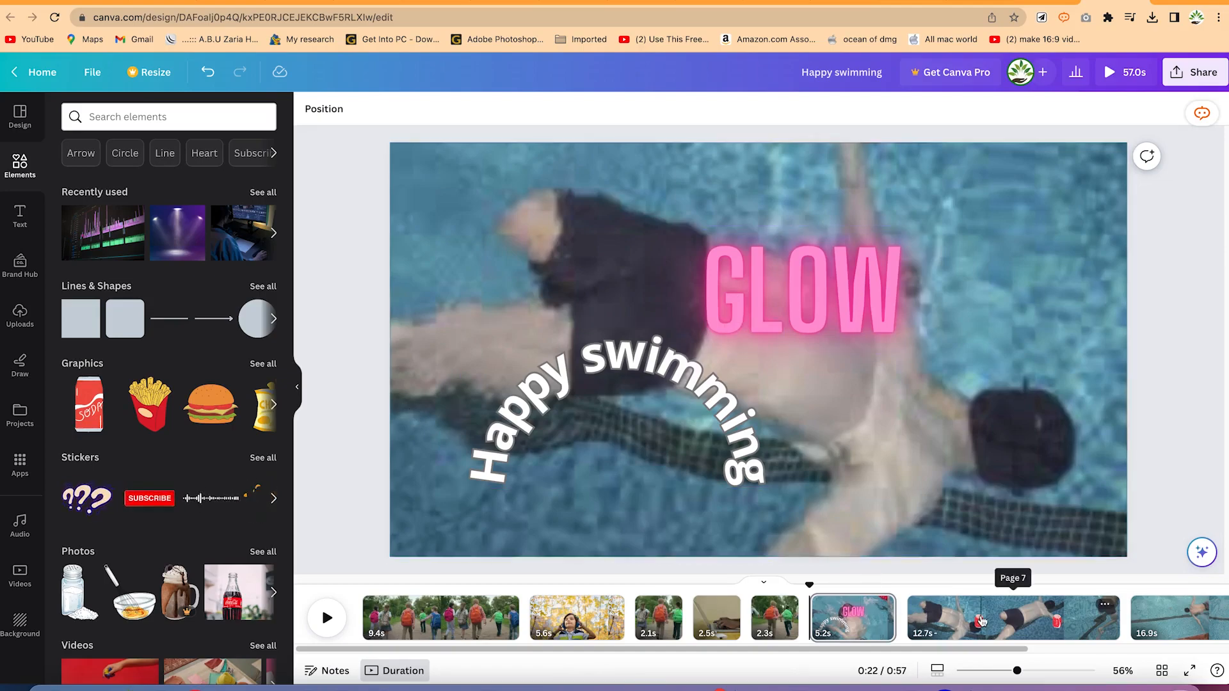
Add the uploaded chill-abstract-intention-12099.mp3 track to the timeline and align its start with the beginning of the 12.7 s swimming clip.
click(981, 620)
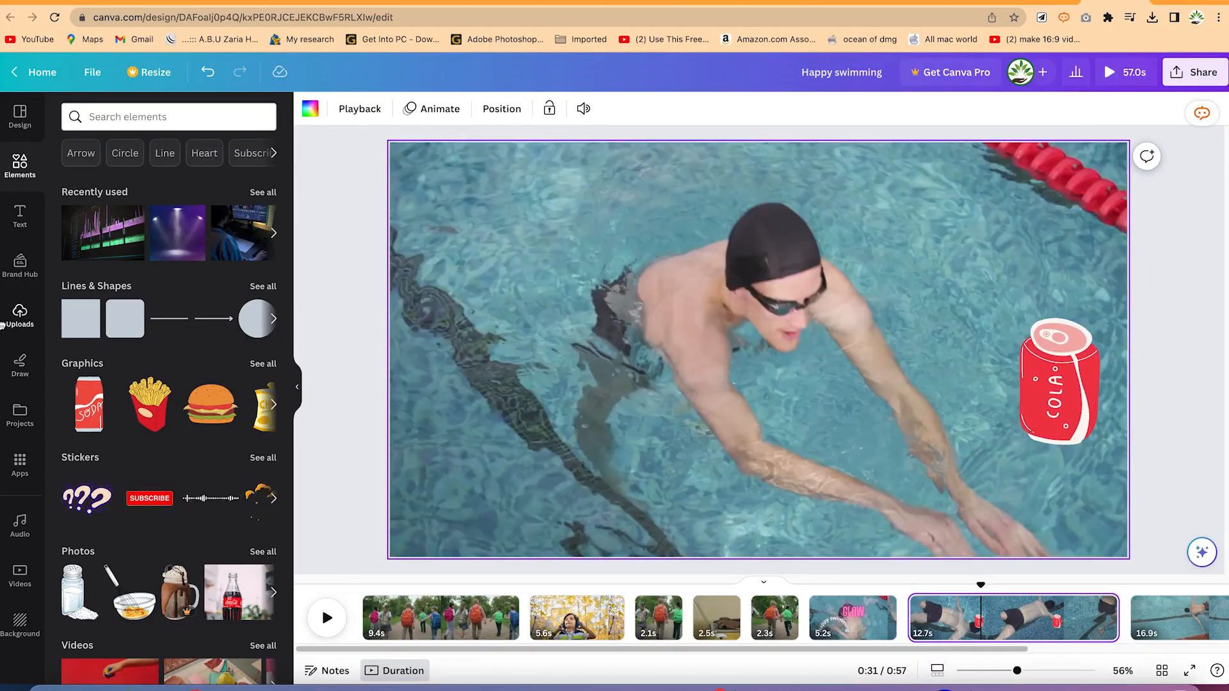
click(5, 323)
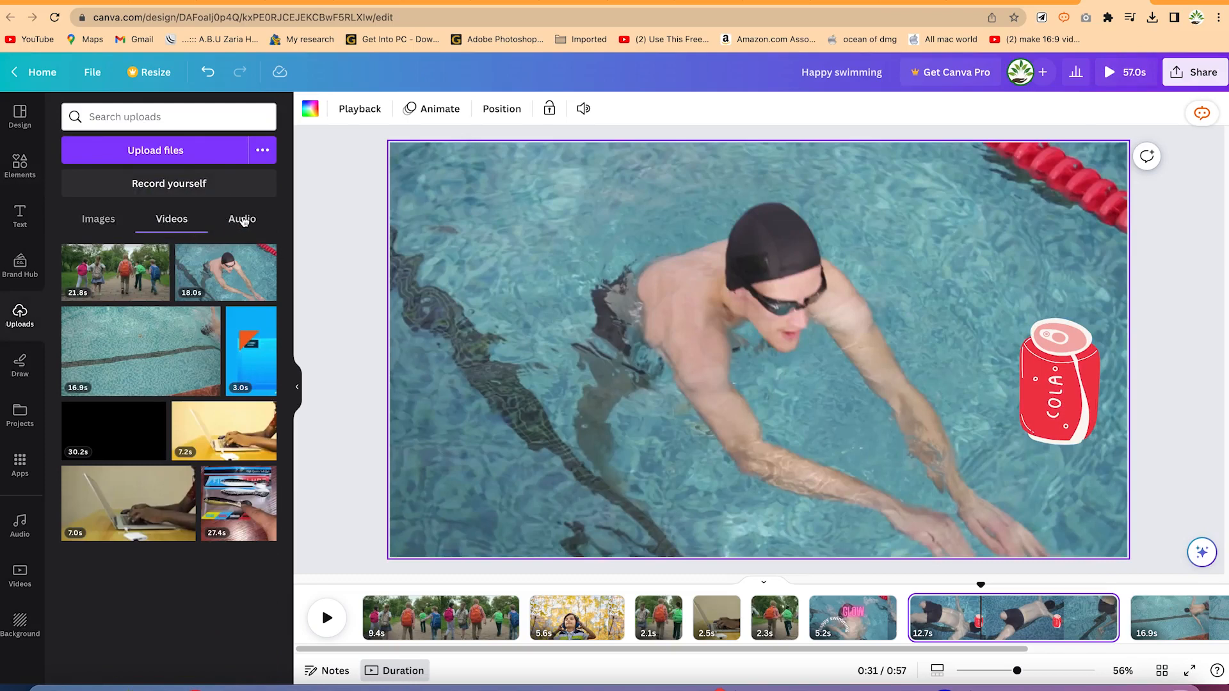
click(243, 220)
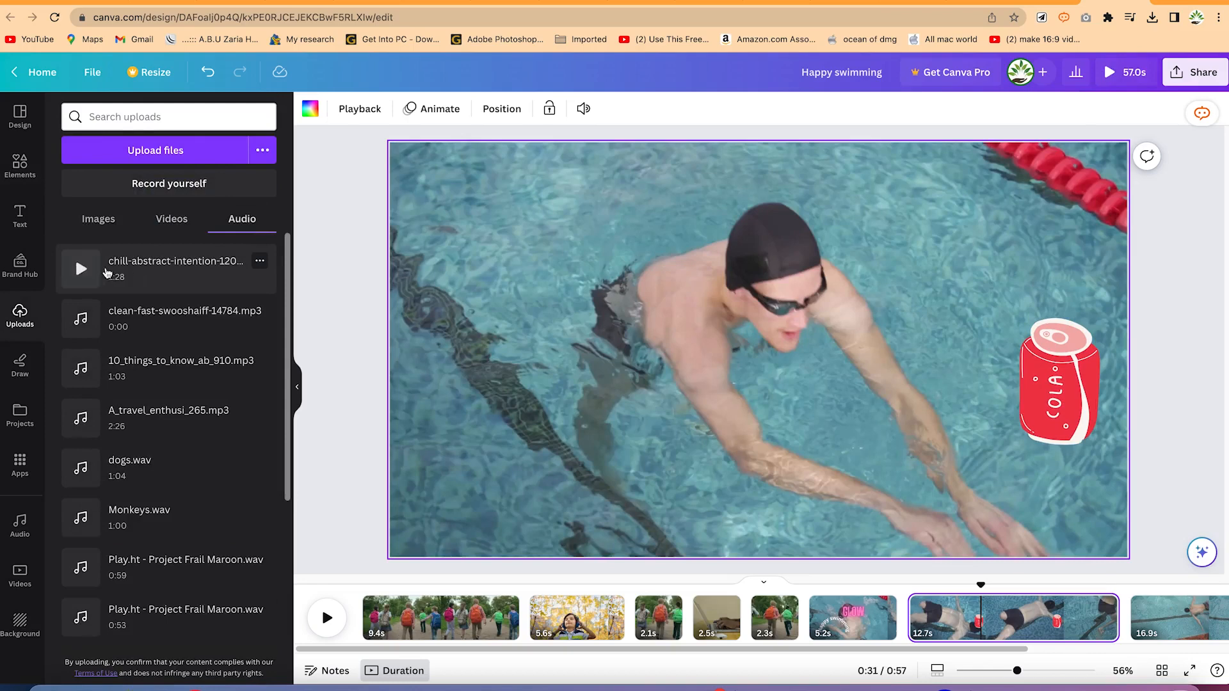
drag(131, 268, 927, 633)
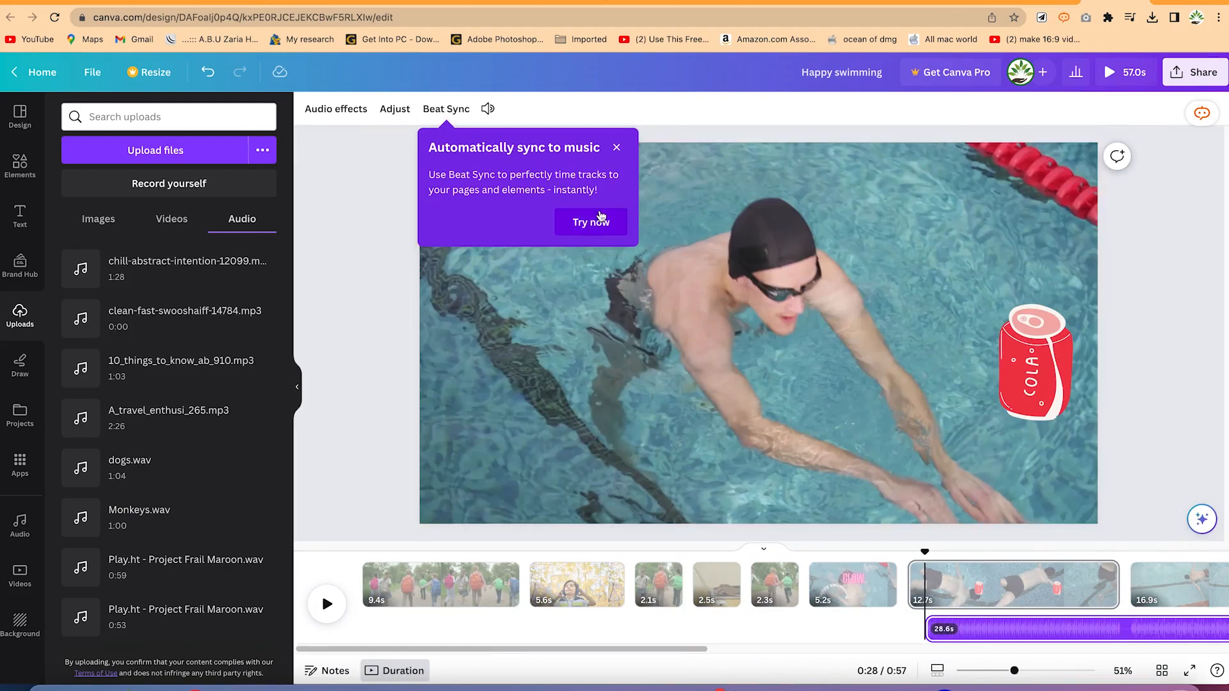
drag(1083, 629, 1067, 629)
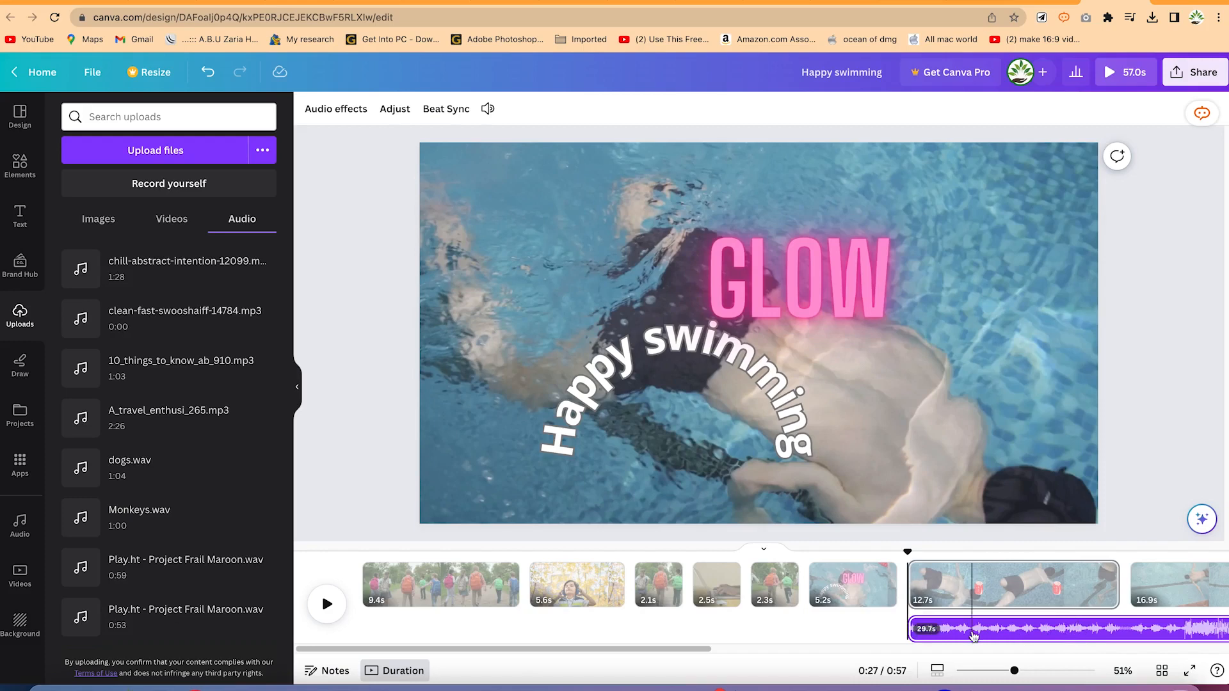
click(1004, 589)
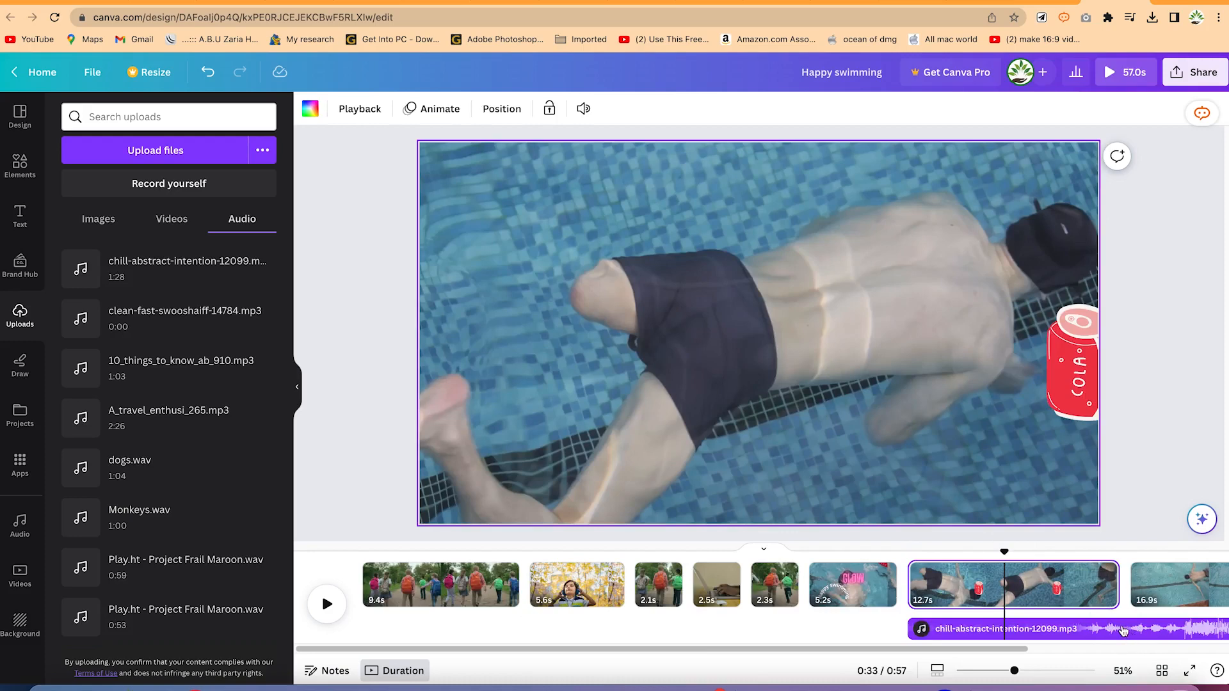
Split the chill-abstract-intention-12099.mp3 track at the end of the 12.7 s clip, delete the remainder, and play the section back.
drag(1002, 554, 1105, 582)
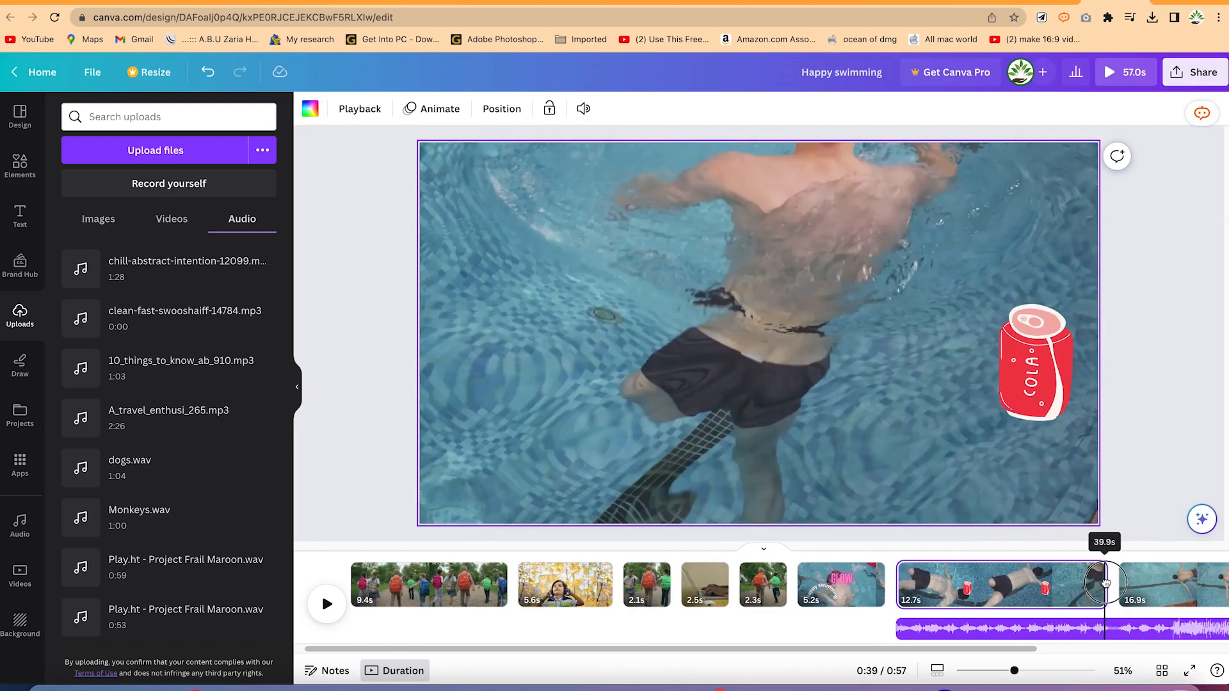
click(1092, 633)
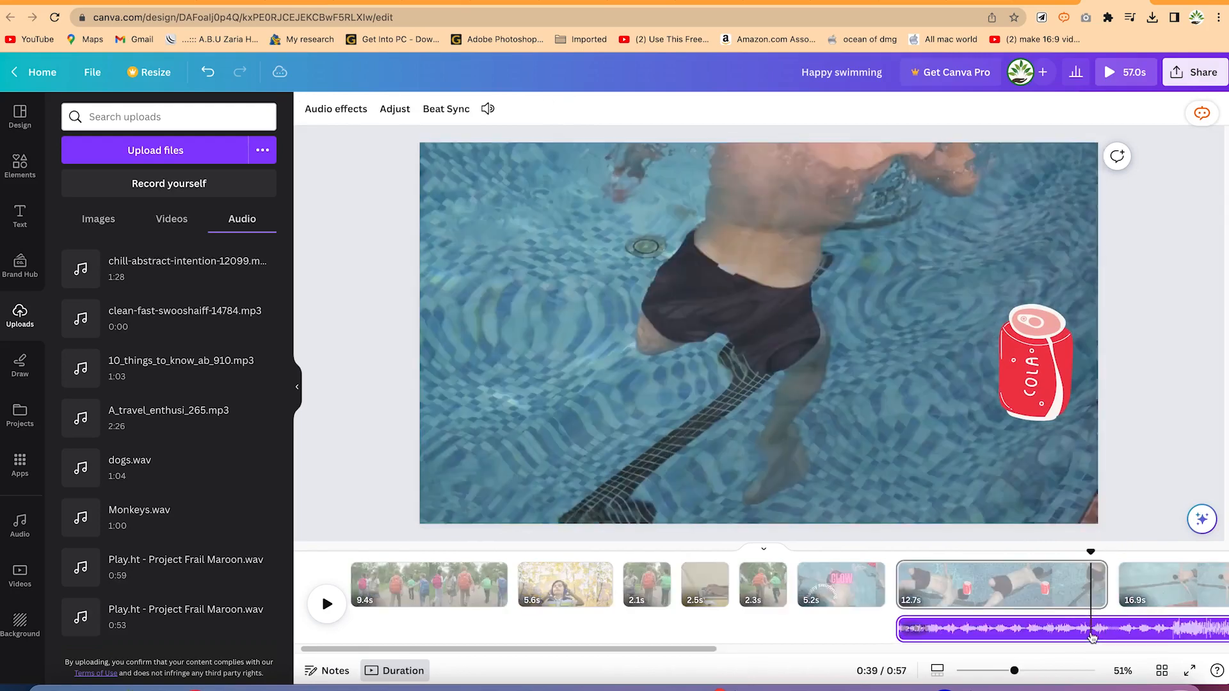
click(1108, 626)
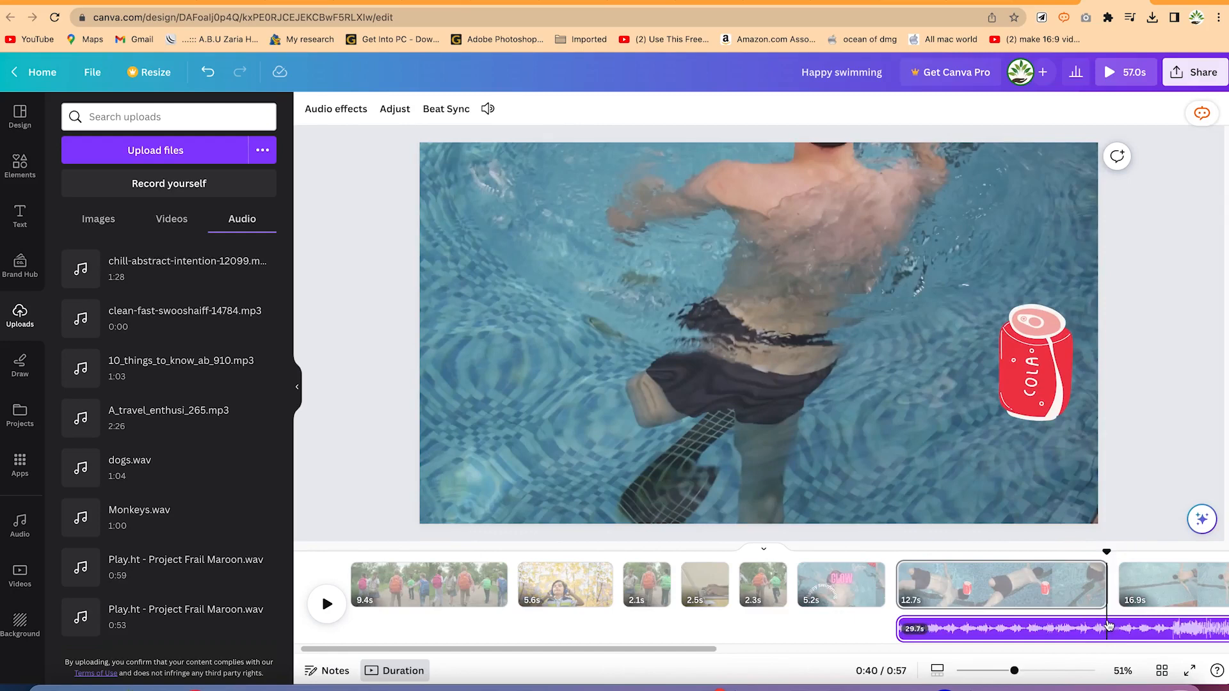
key(s)
click(1138, 640)
key(Delete)
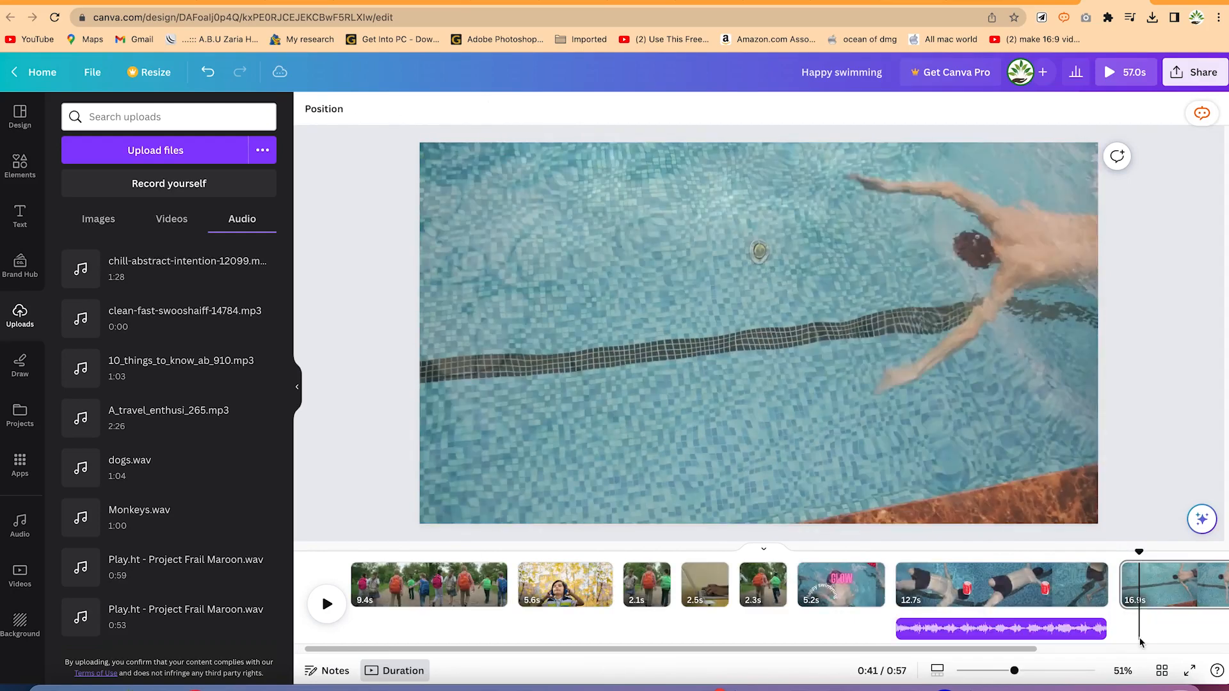
key(space)
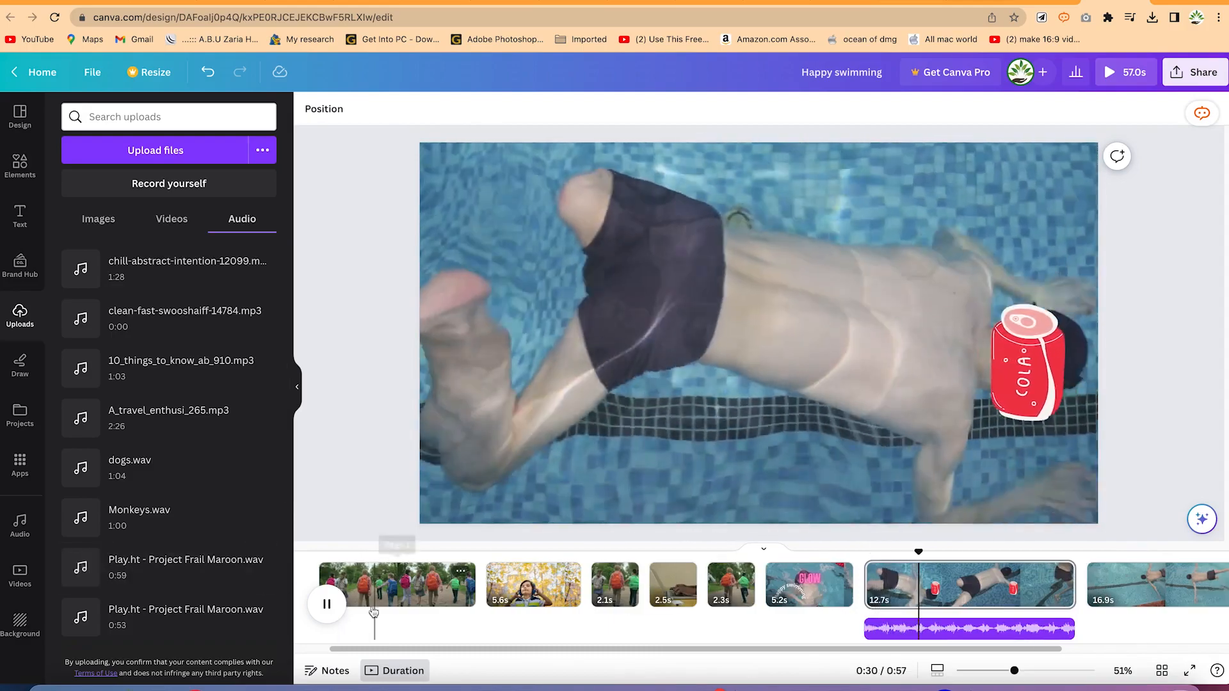
click(326, 605)
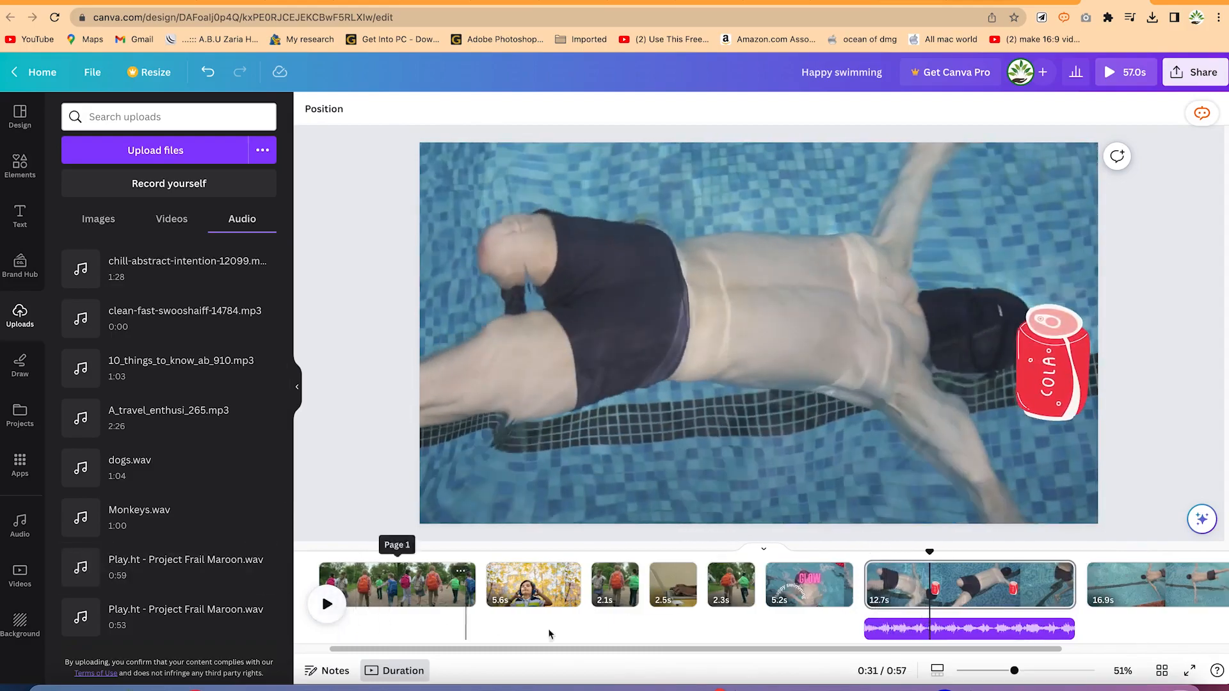
Give the trimmed audio a 0.7 s fade in and 1.1 s fade out, lower its volume to 30, and play it back.
click(992, 630)
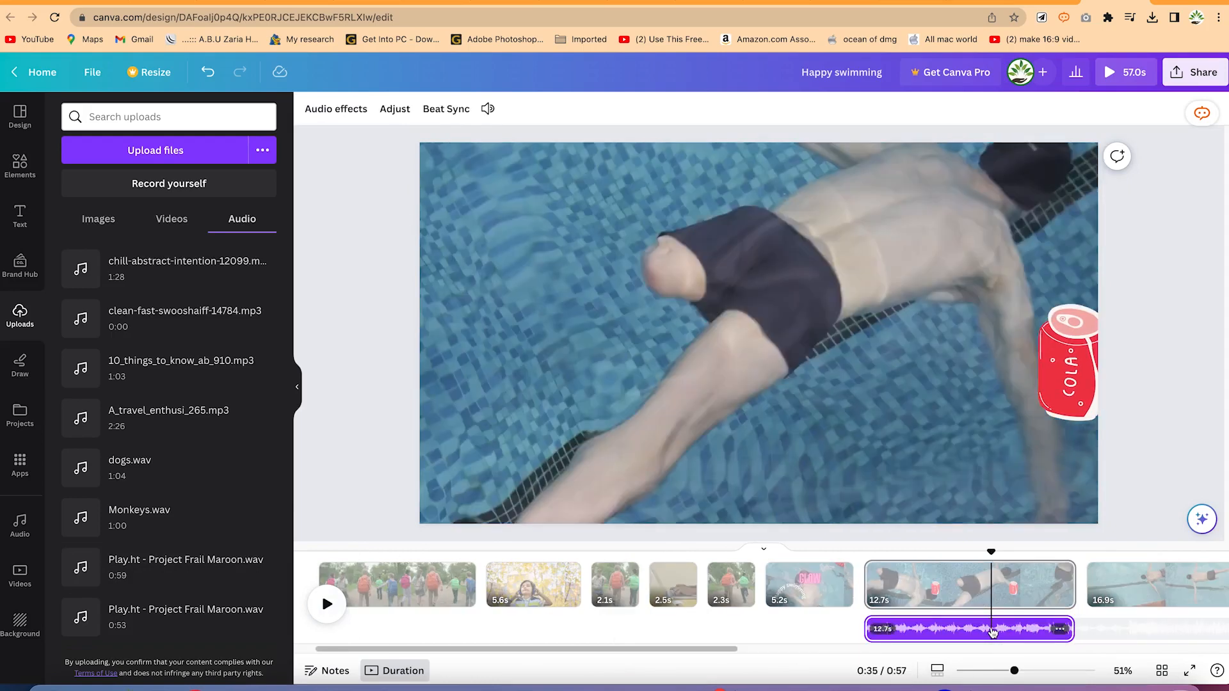
click(336, 109)
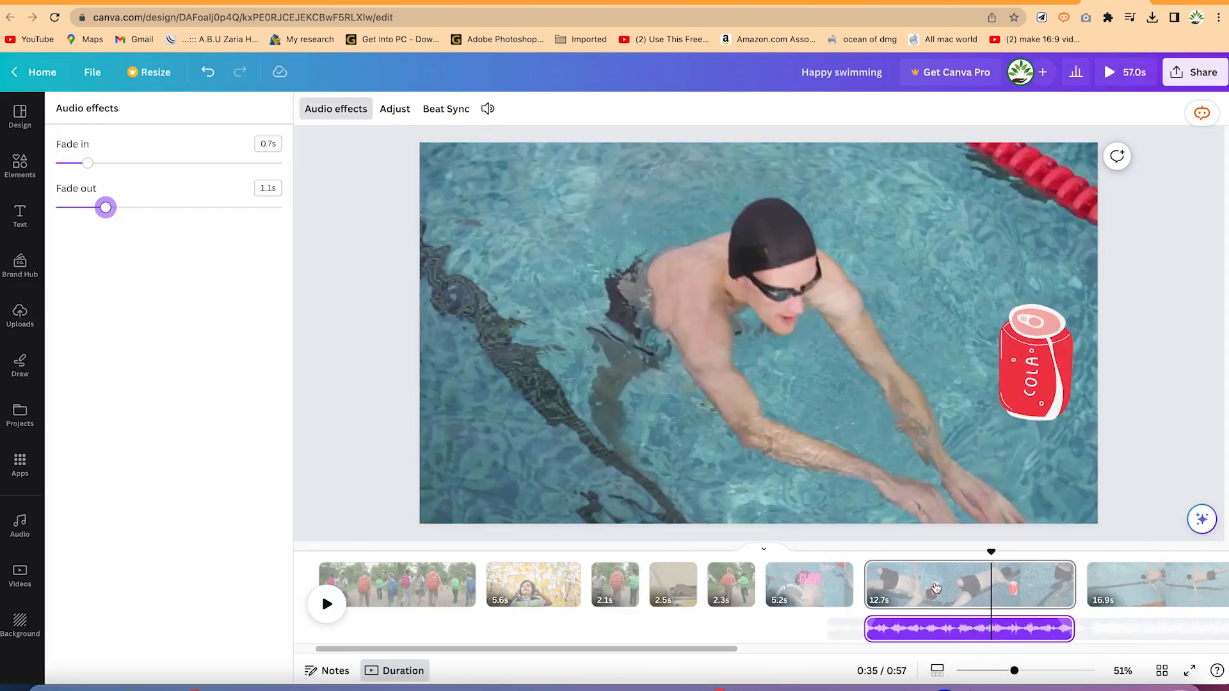
click(489, 110)
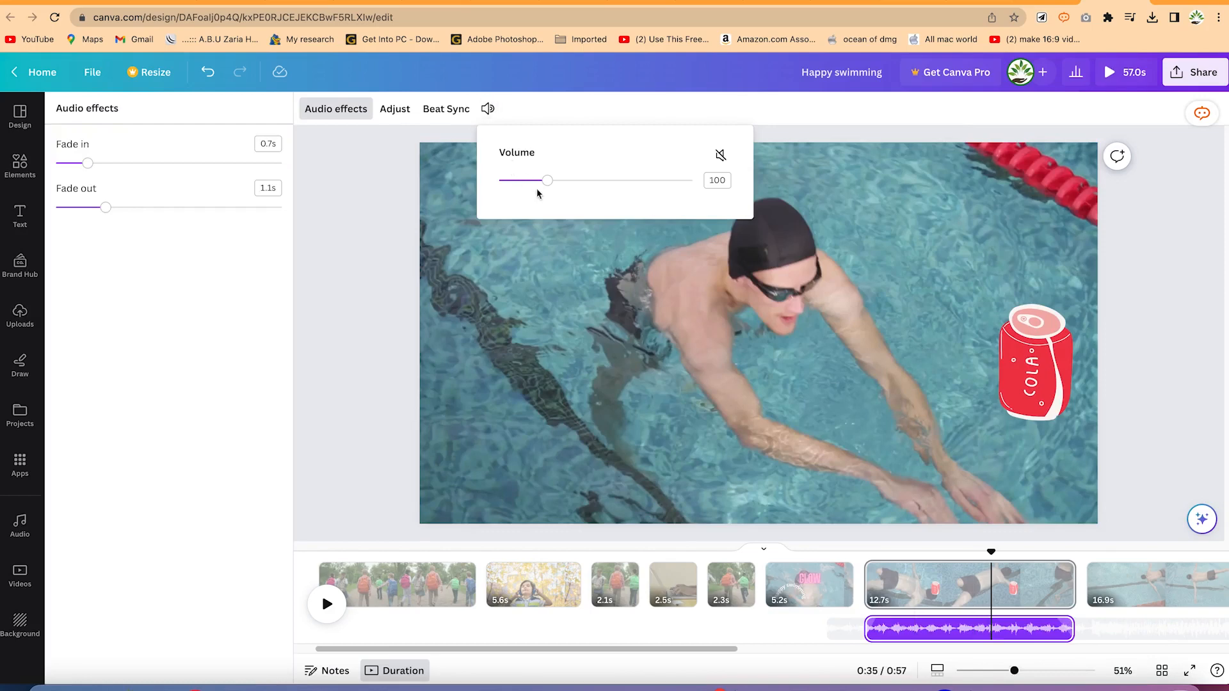
drag(548, 183, 513, 183)
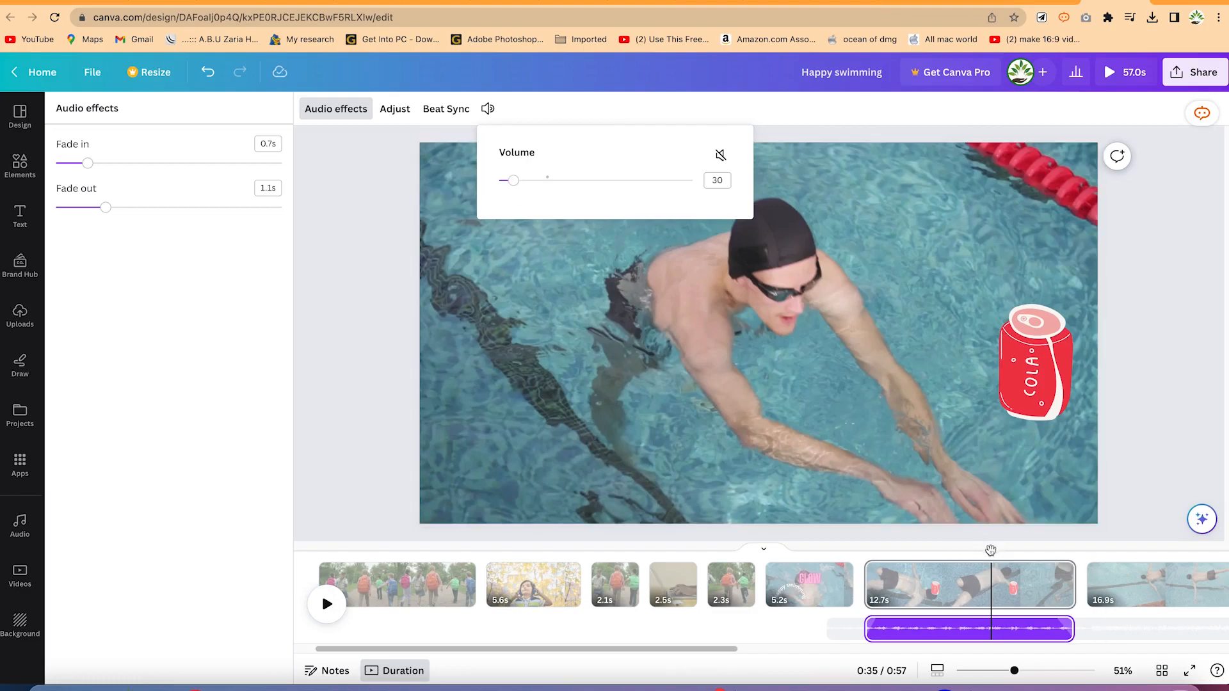
drag(991, 553, 860, 516)
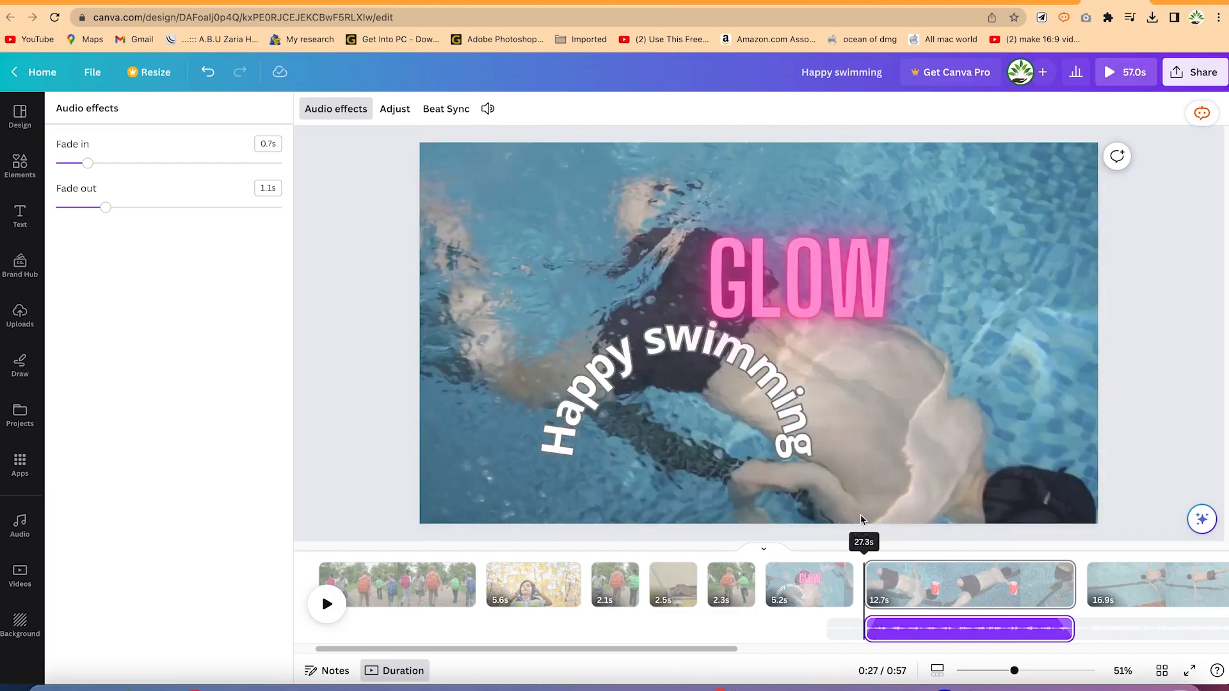
key(space)
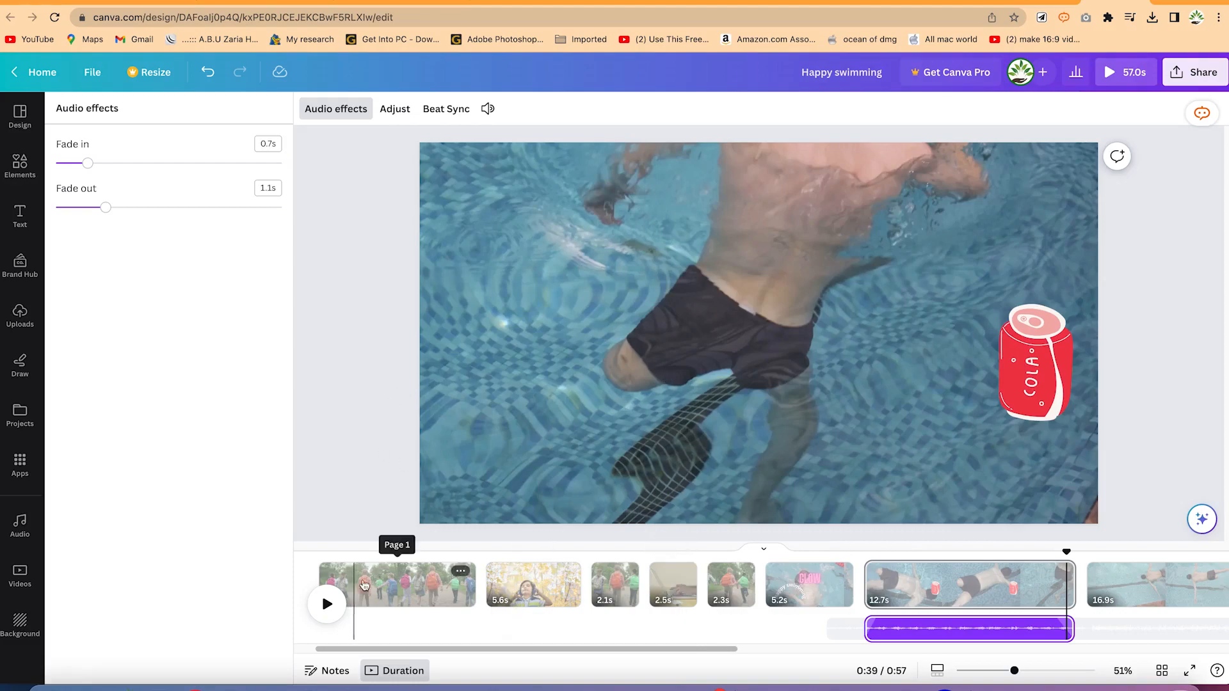
Go to about 2.7 s in the 9.4 s schoolchildren clip and search the elements for "school".
click(415, 584)
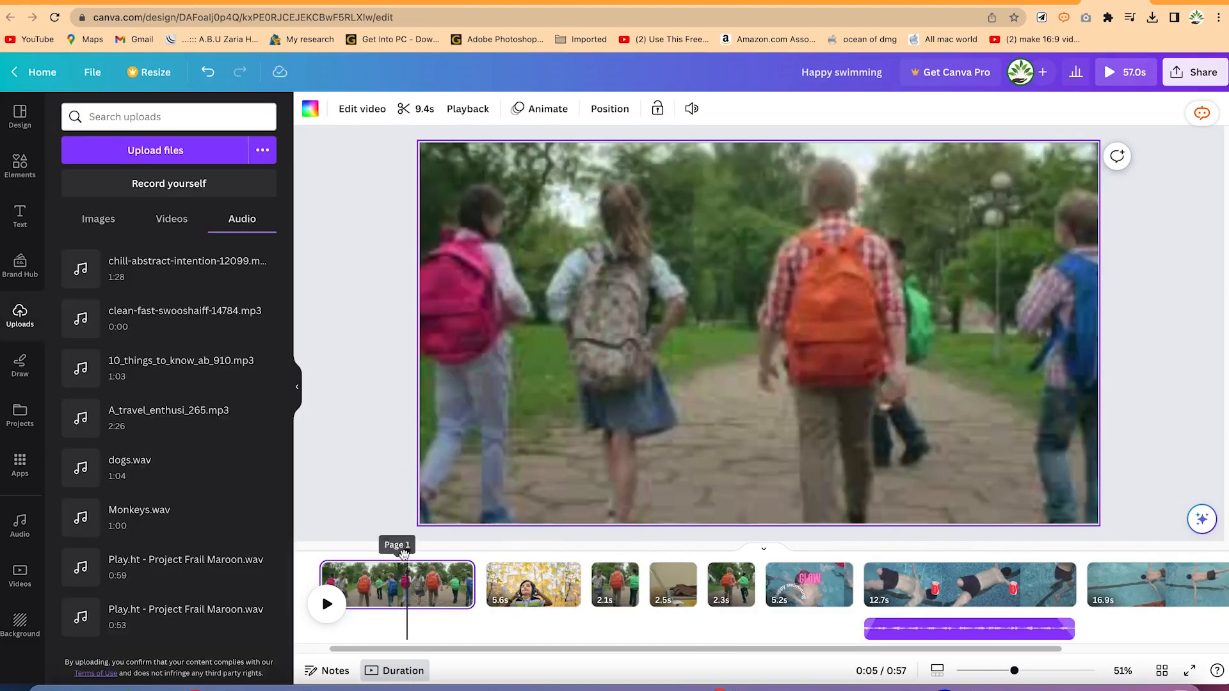
mouse_move(406, 553)
mouse_down()
mouse_move(359, 549)
mouse_move(407, 550)
mouse_up()
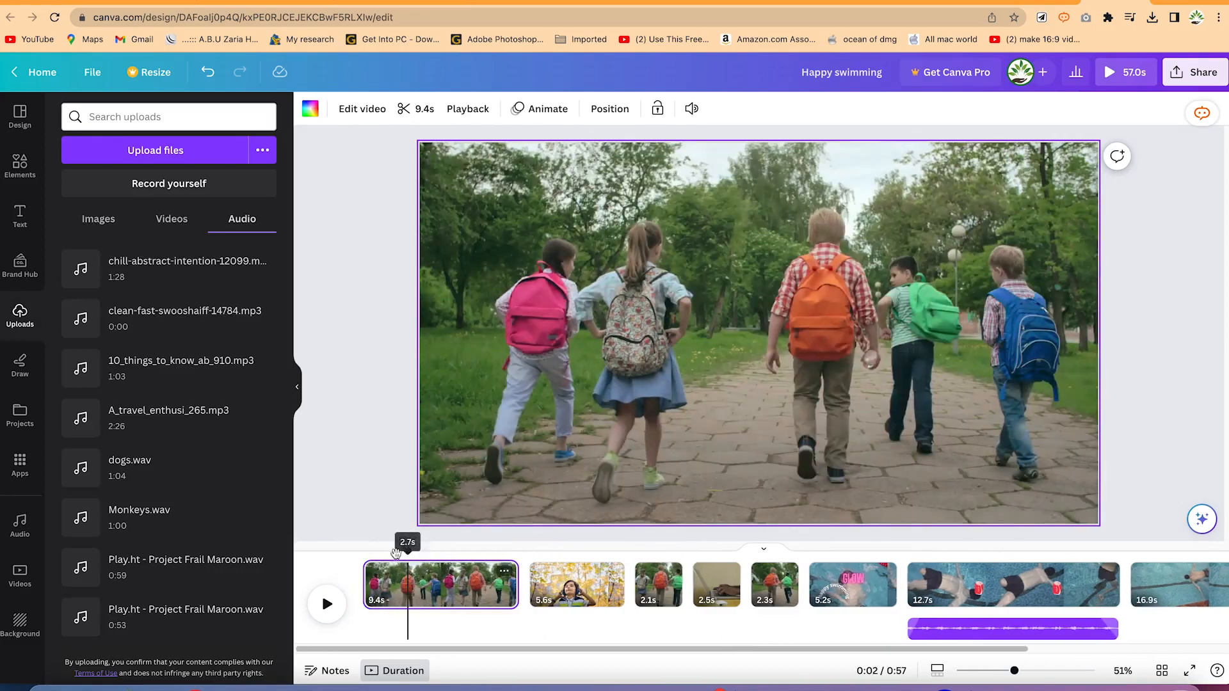
click(20, 163)
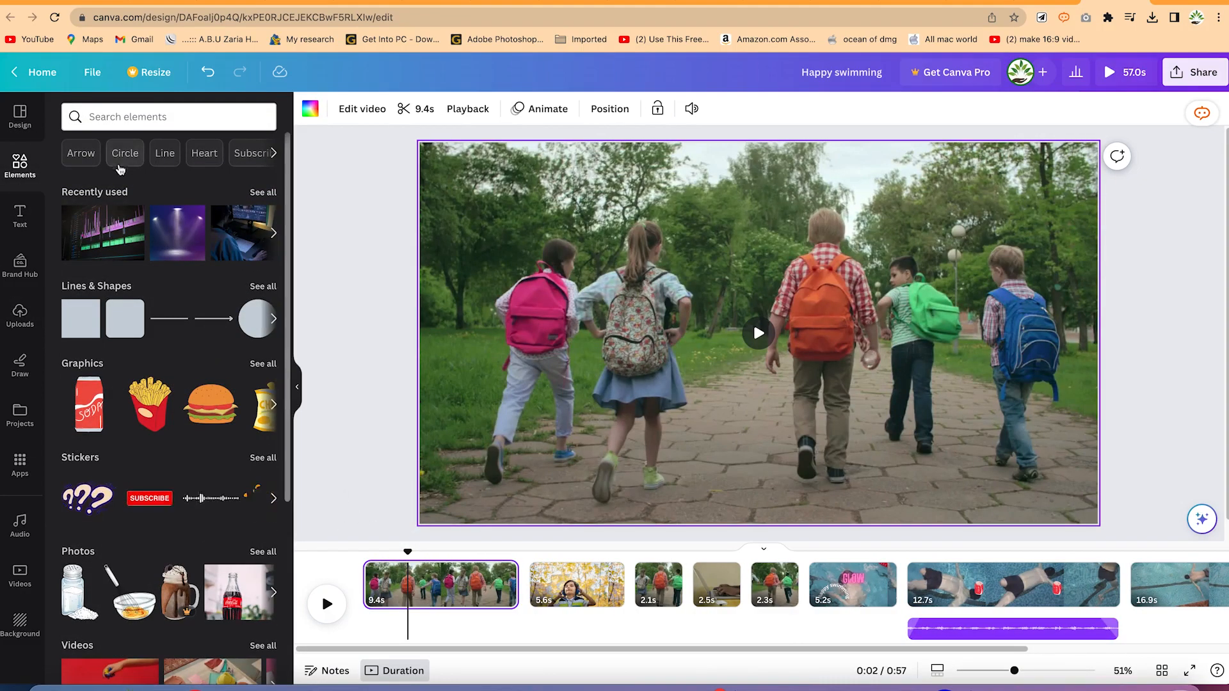
click(153, 120)
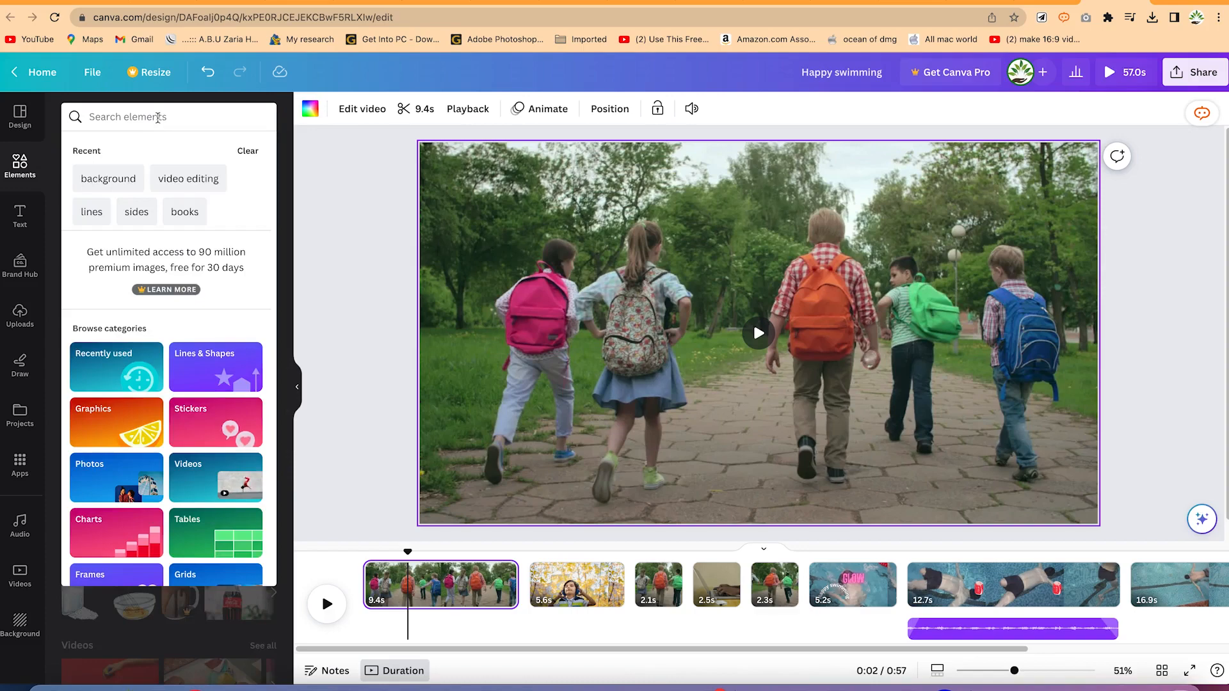
text(school)
key(Return)
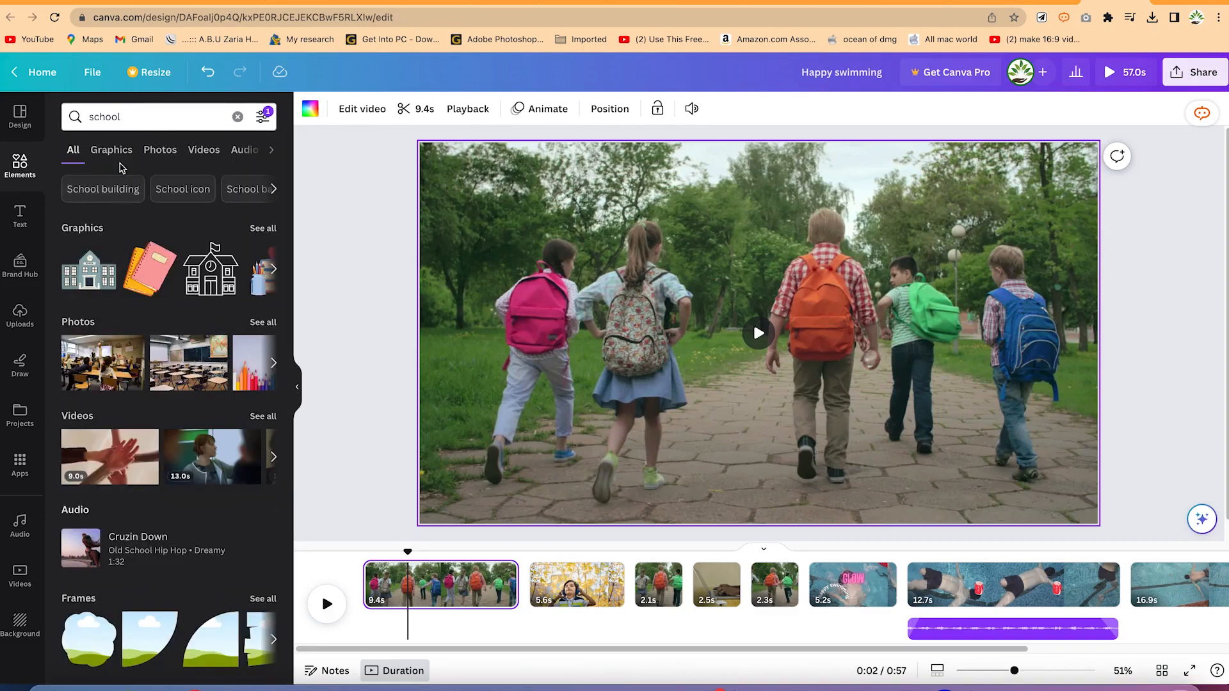
Add the orange school building from the graphics results to the 9.4 s clip, shrunk into the upper-left corner of the frame.
click(118, 153)
click(154, 153)
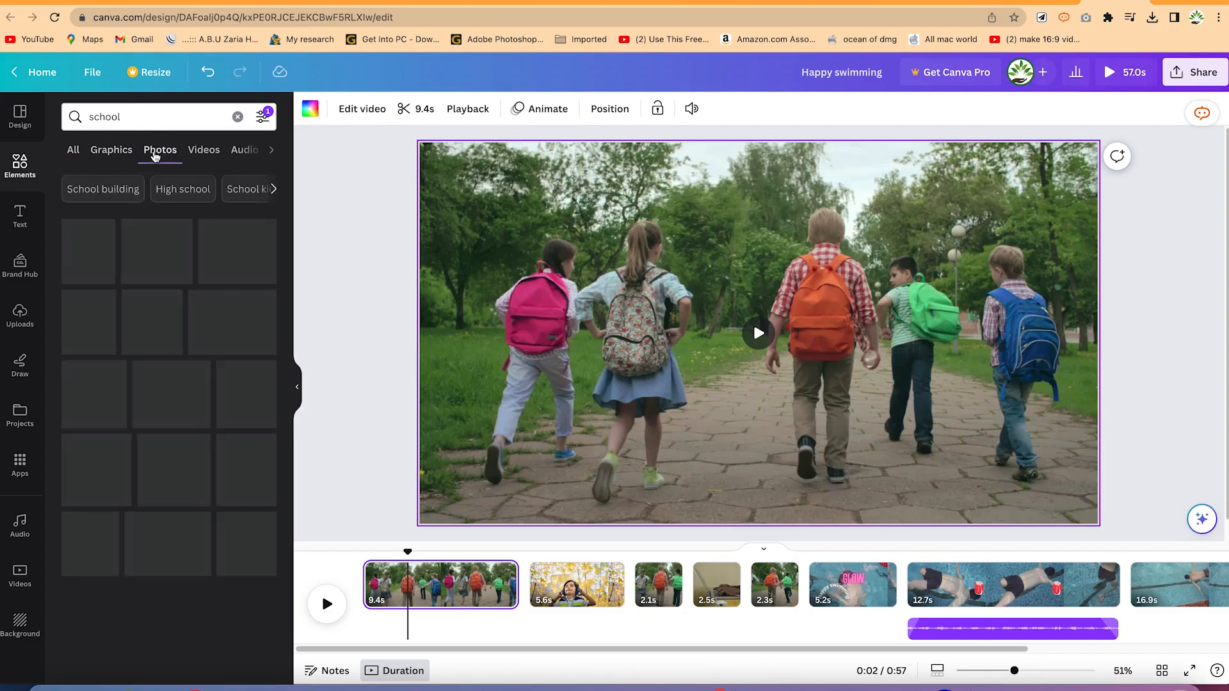
click(202, 154)
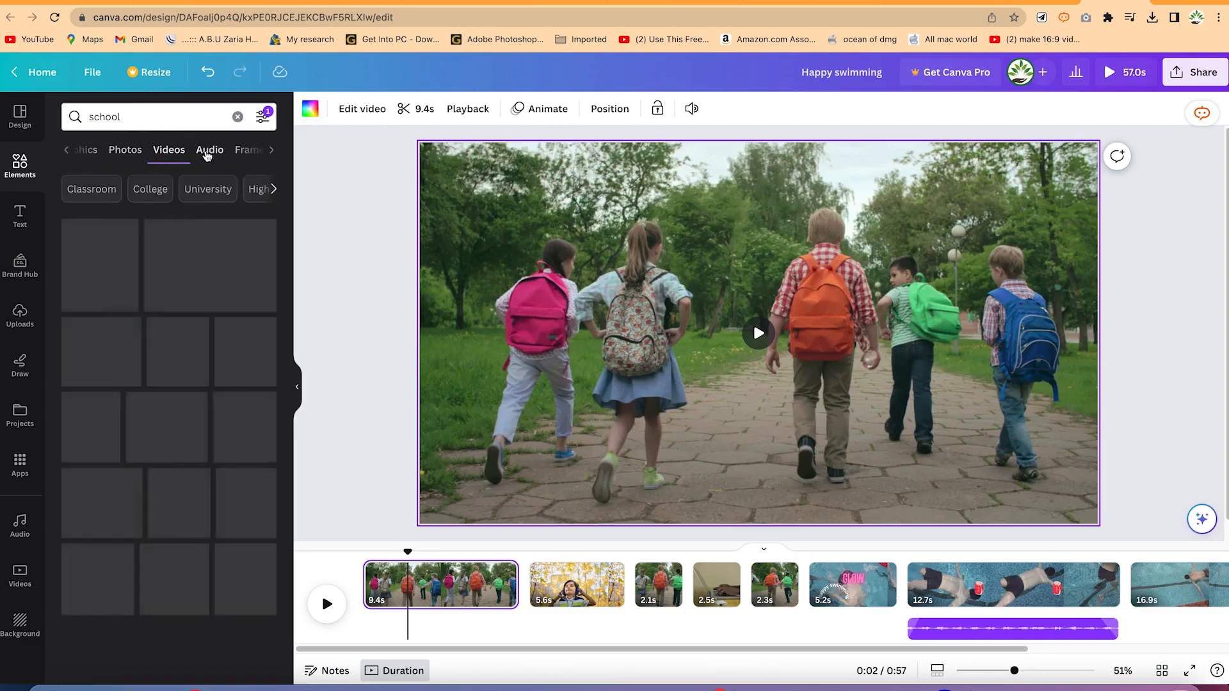
click(210, 154)
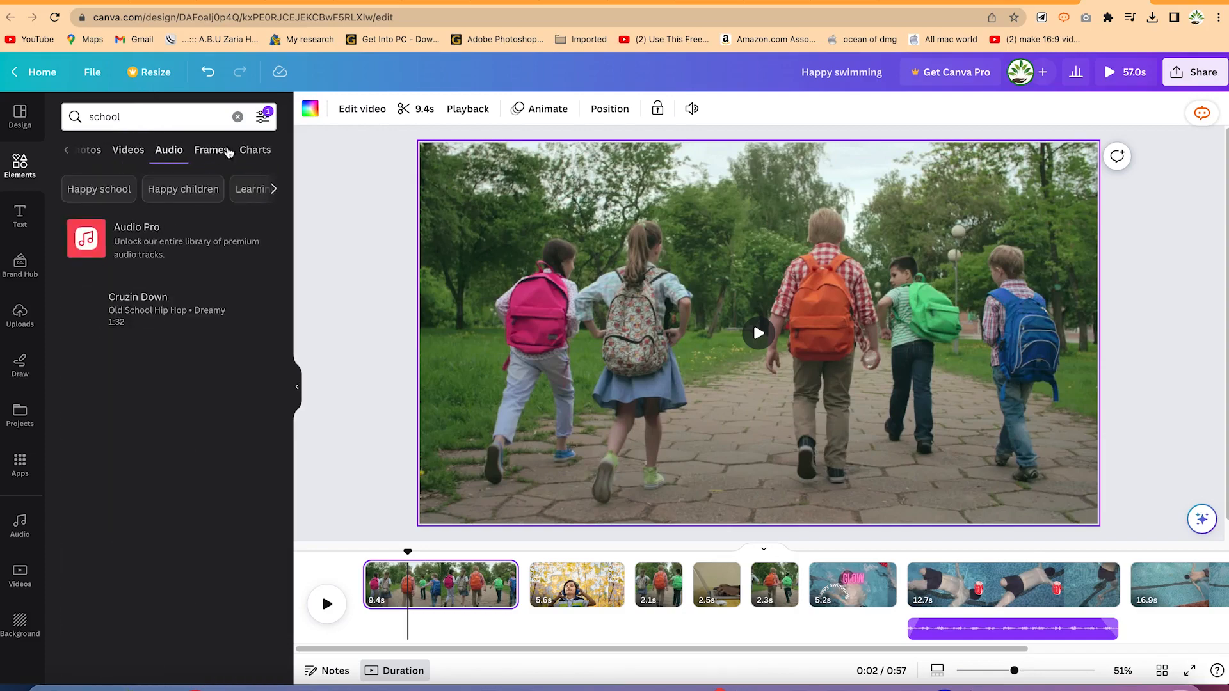
click(97, 152)
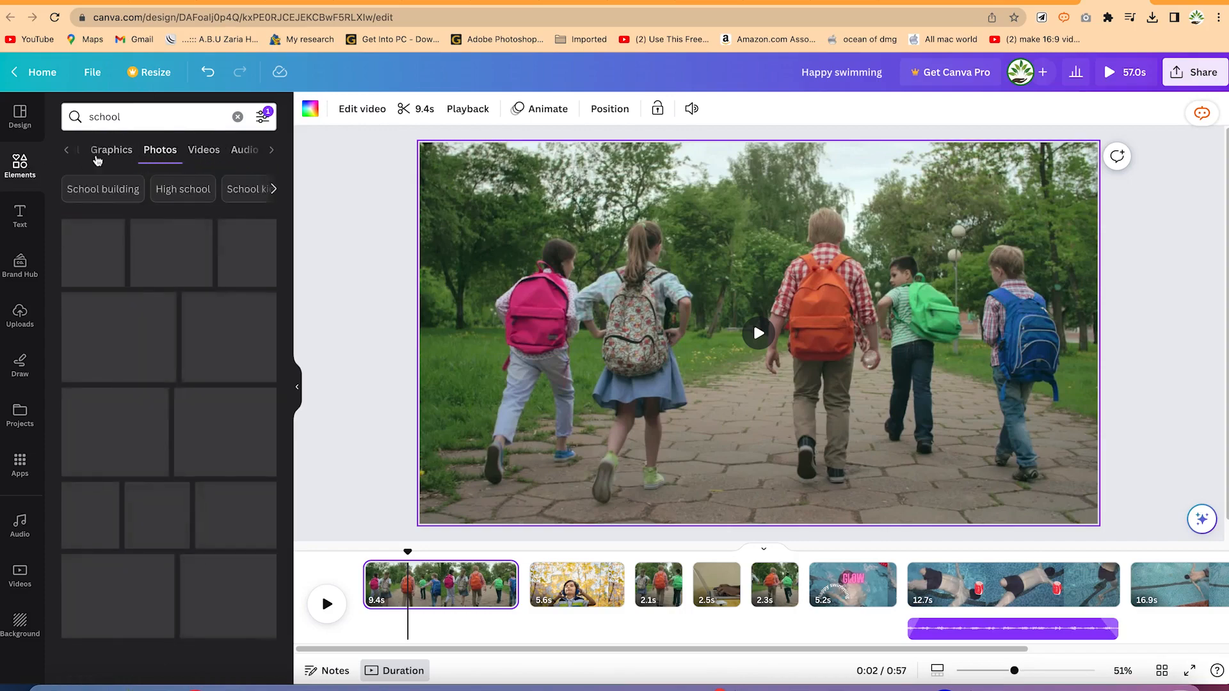
click(109, 155)
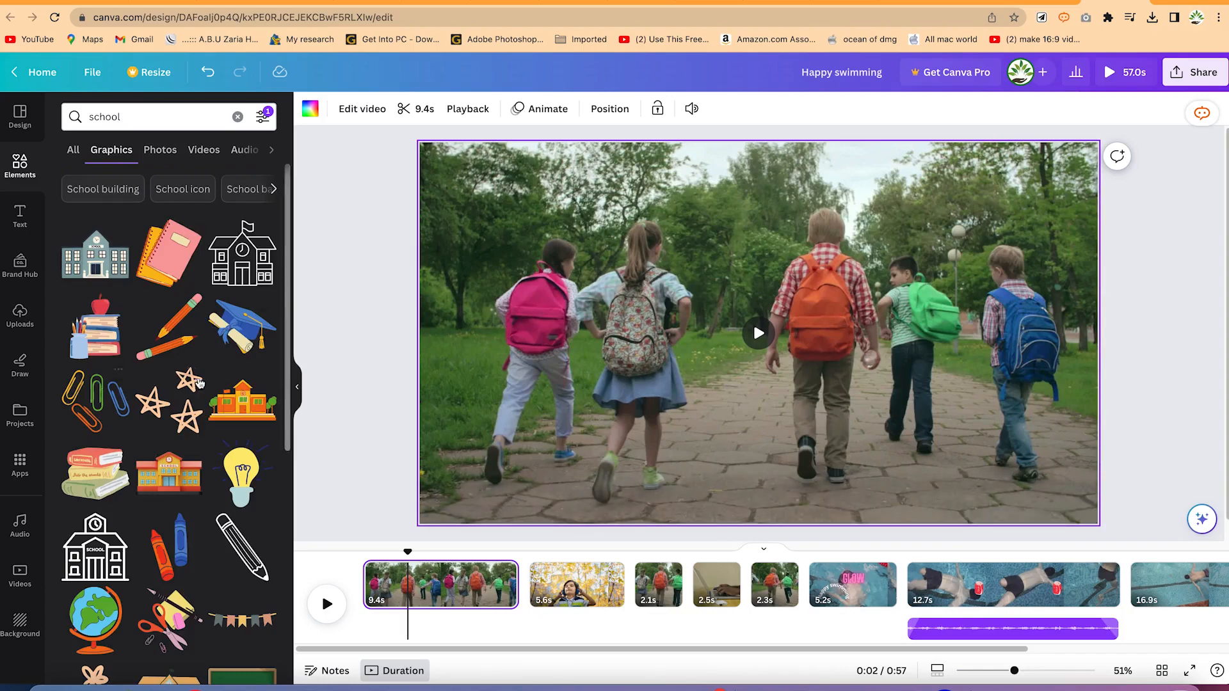
click(168, 486)
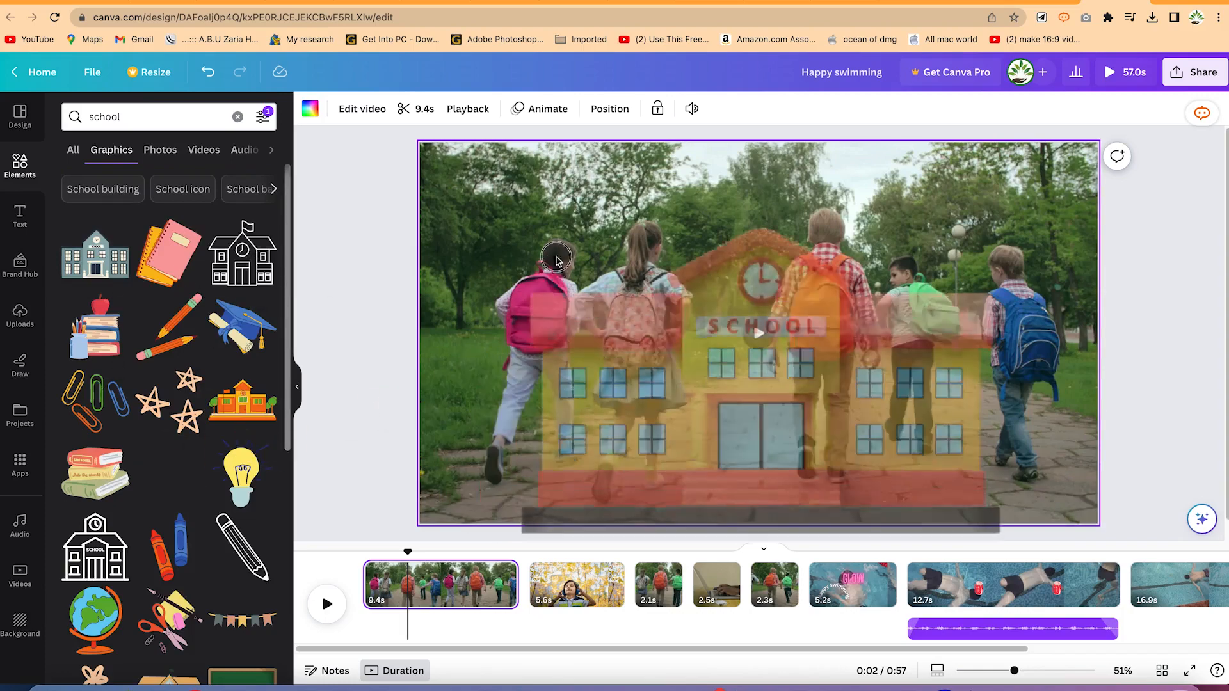
drag(1013, 475, 457, 183)
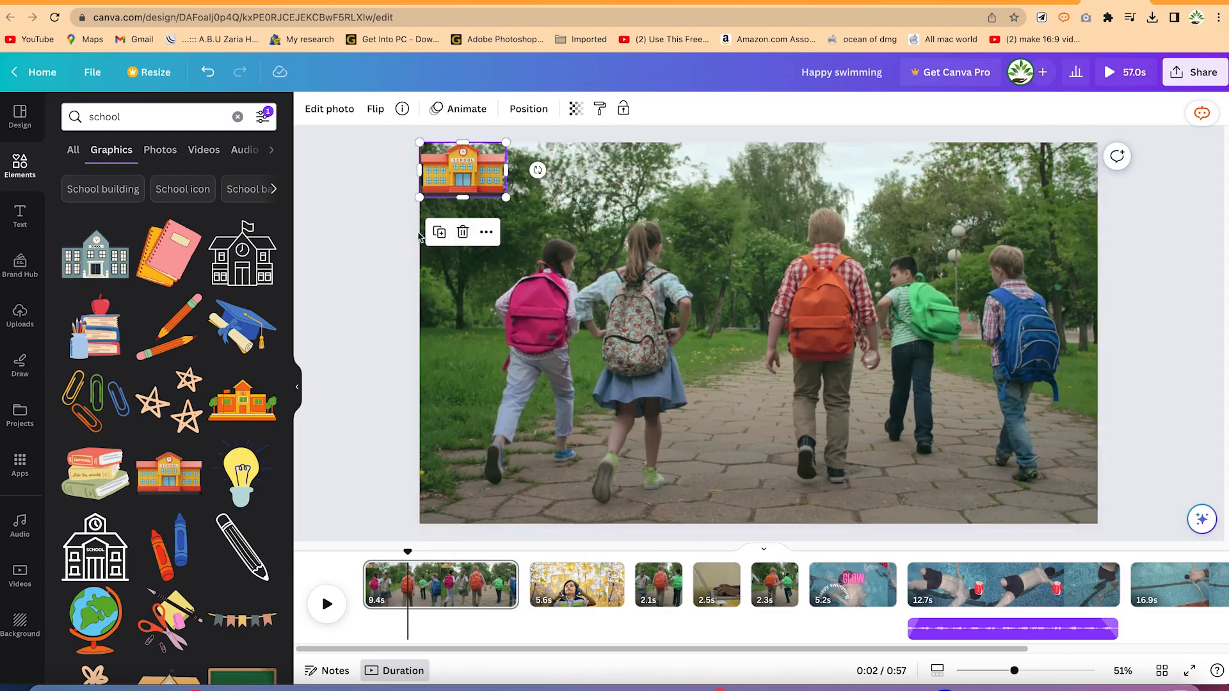
Split the 9.4 s clip into 4.8 s and 4.5 s parts and delete the school building graphic from the second part.
drag(408, 553, 442, 544)
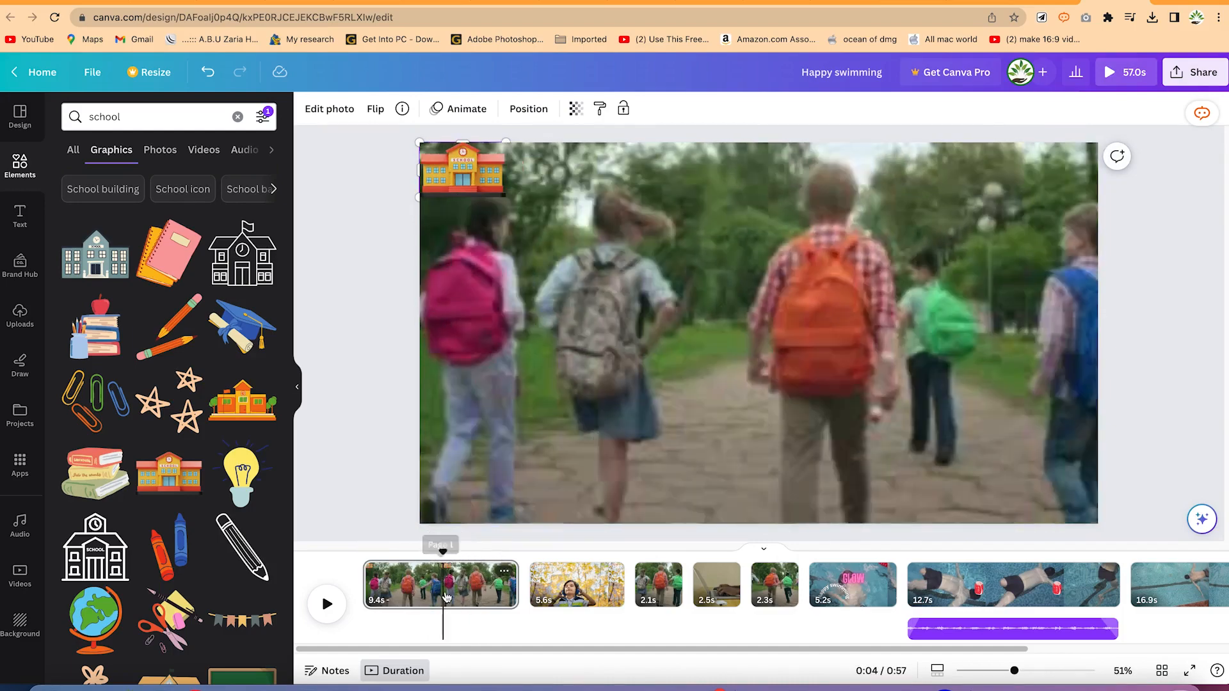
key(s)
click(493, 584)
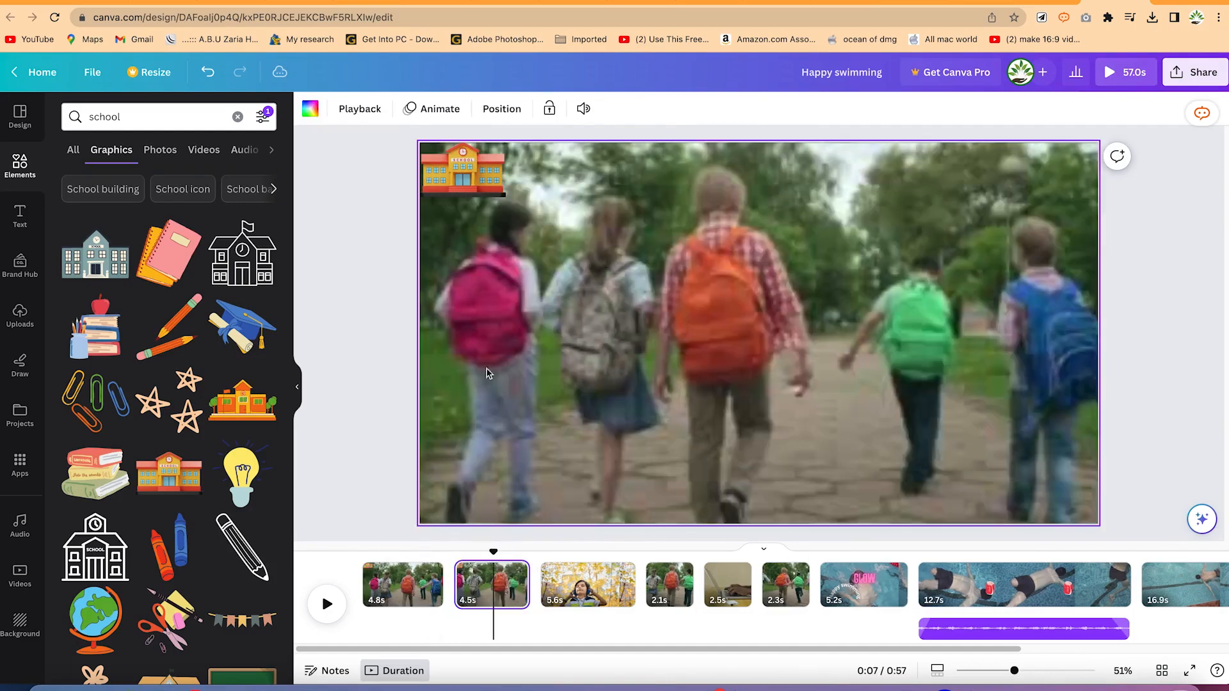
click(471, 182)
key(Delete)
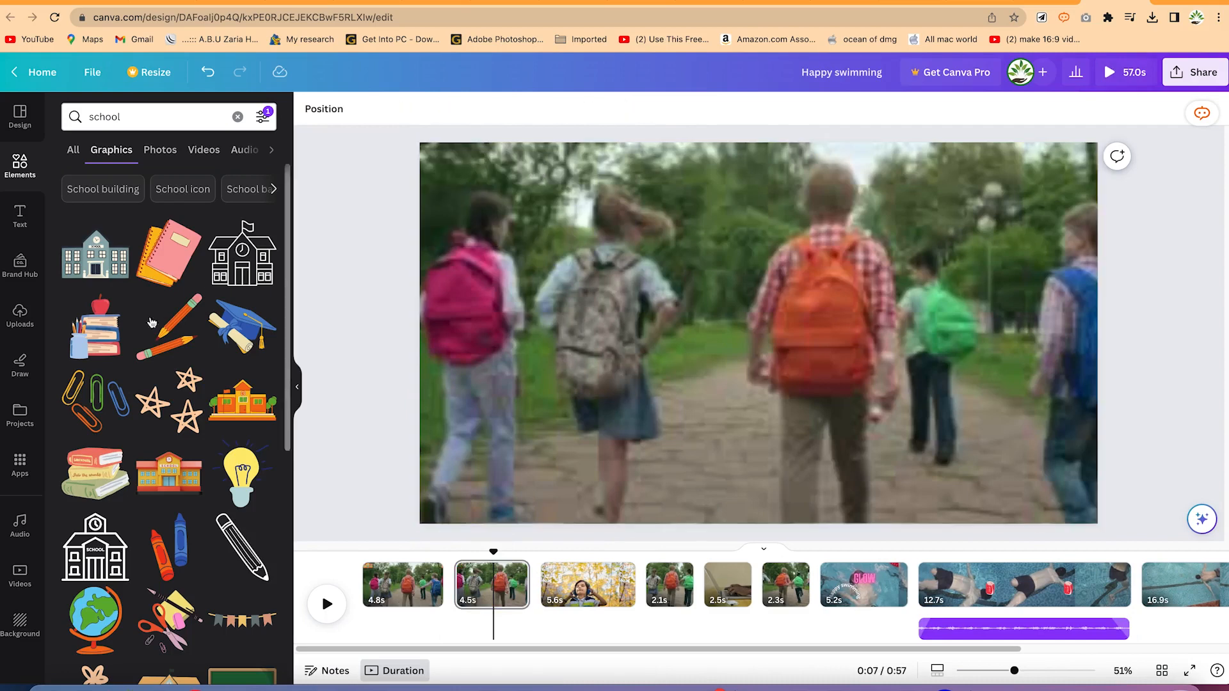
Place the three-stars graphic in the middle of the 4.5 s clip's frame and apply the Wipe animation to it.
scroll(160, 450, down, 1)
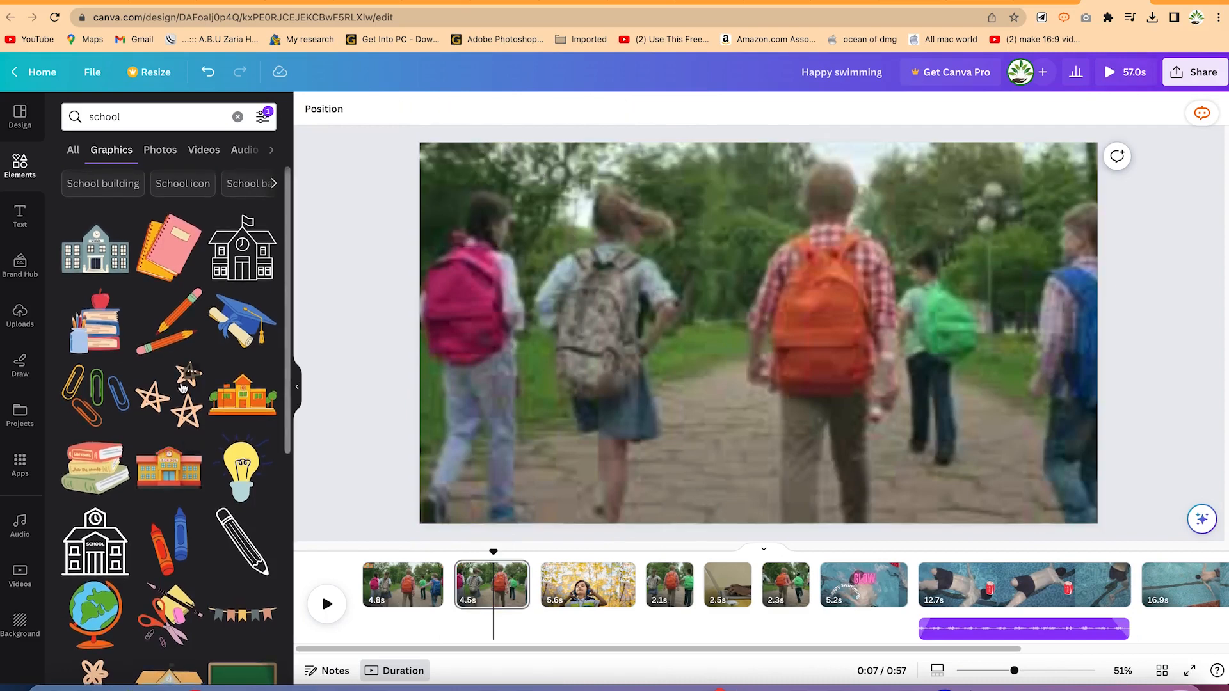
drag(165, 405, 764, 325)
click(535, 110)
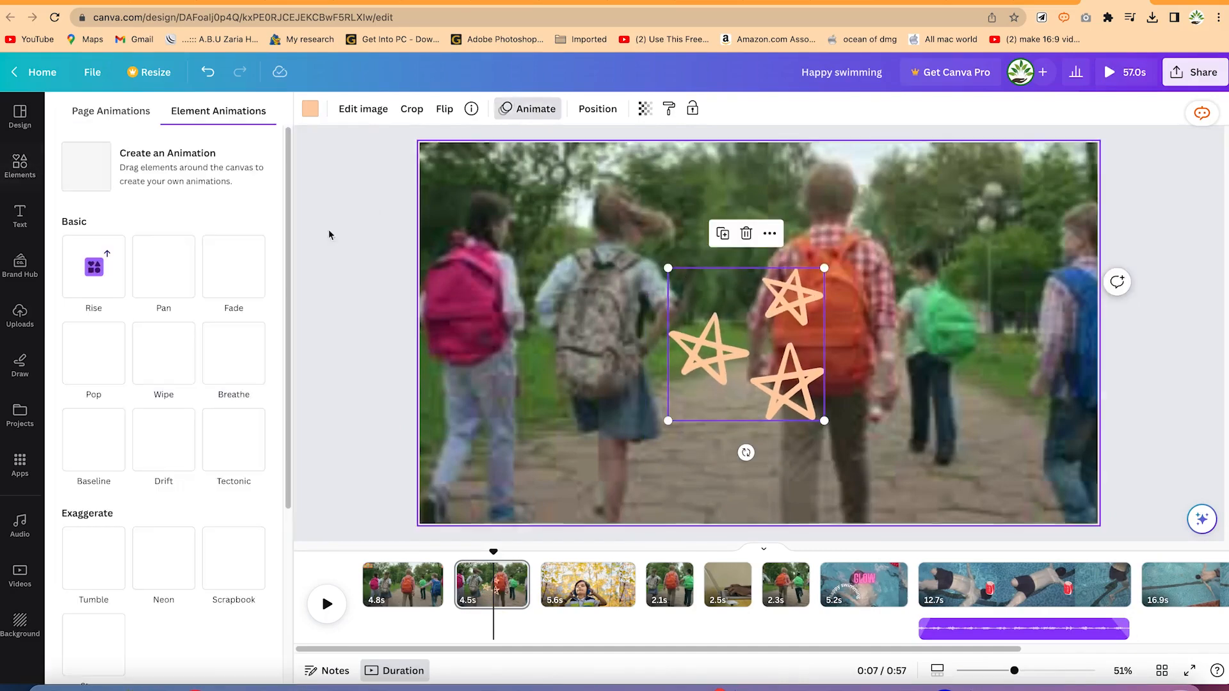
click(164, 339)
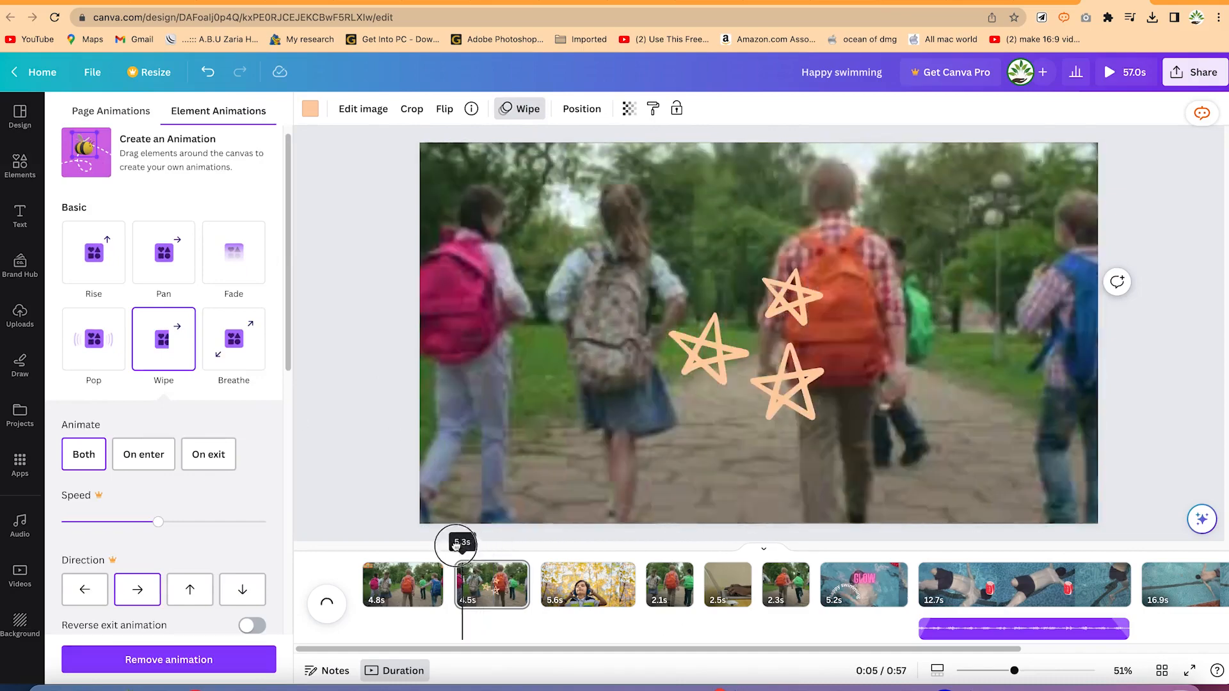
Preview the stars' Wipe animation from the start of the 4.5 s clip and turn on Reverse exit animation for it.
click(454, 548)
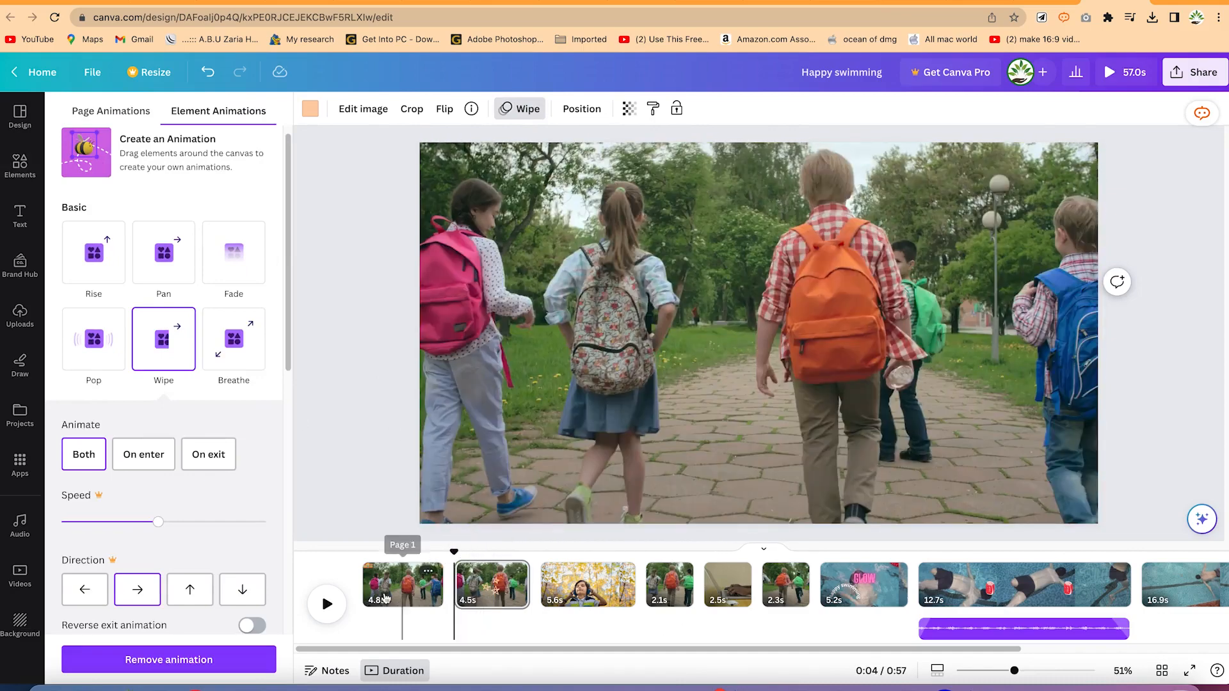
click(337, 613)
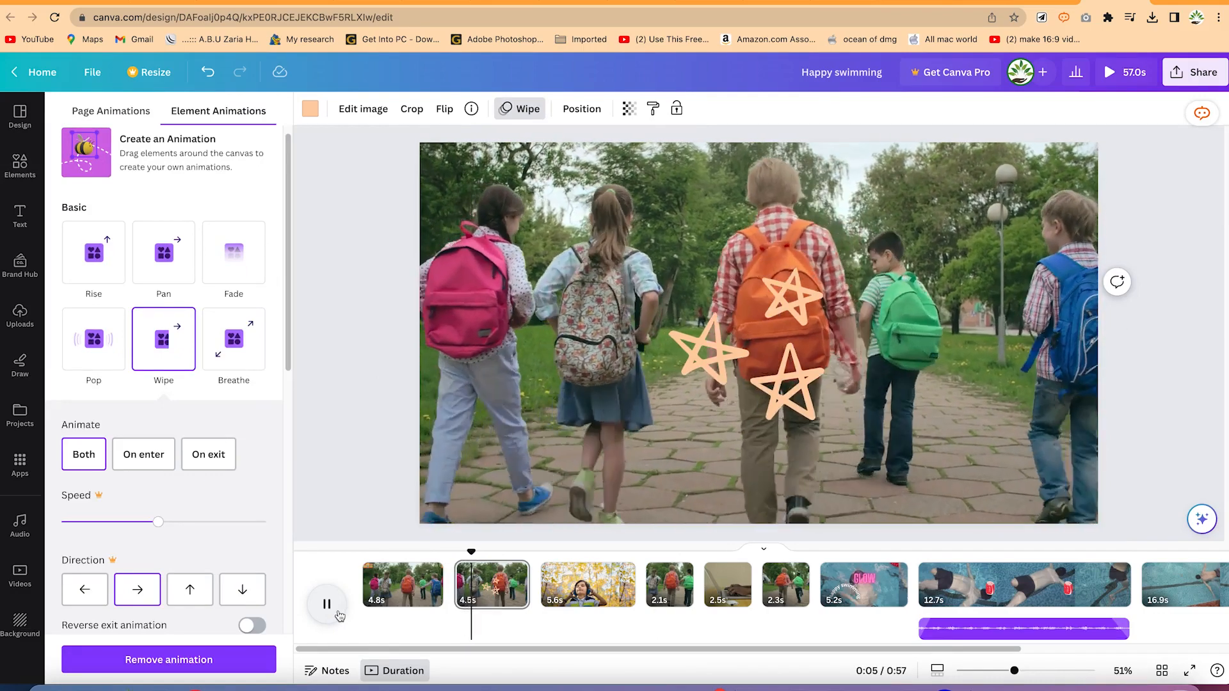
click(328, 605)
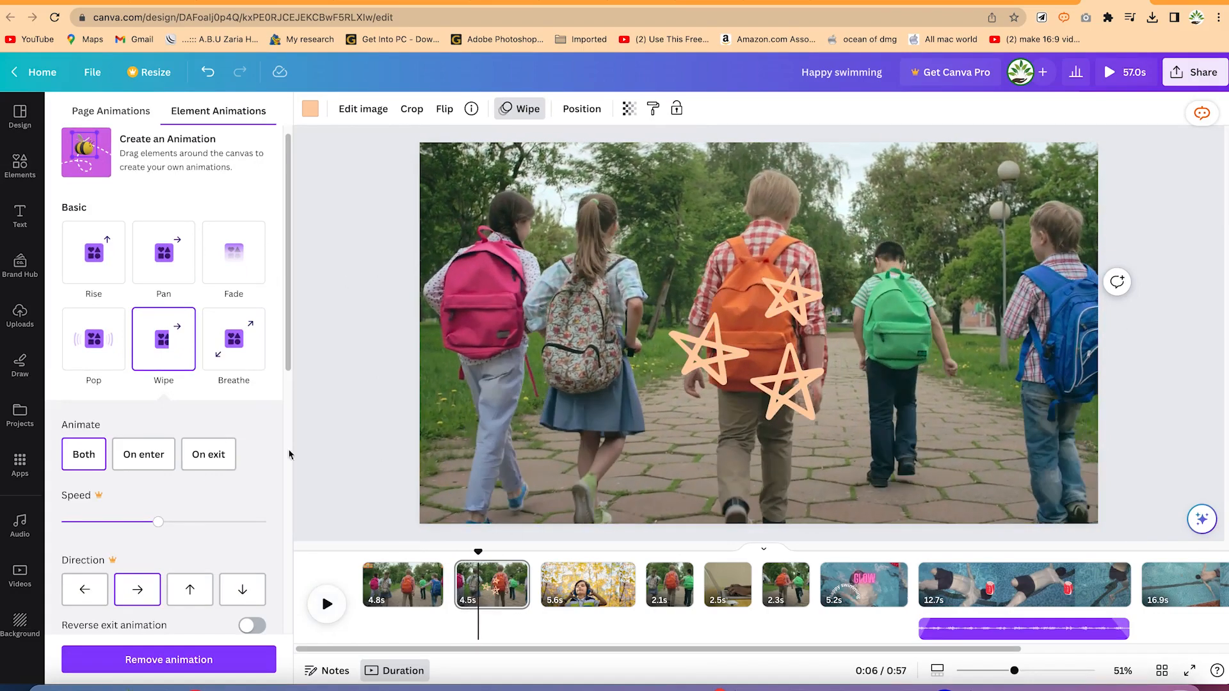
click(778, 382)
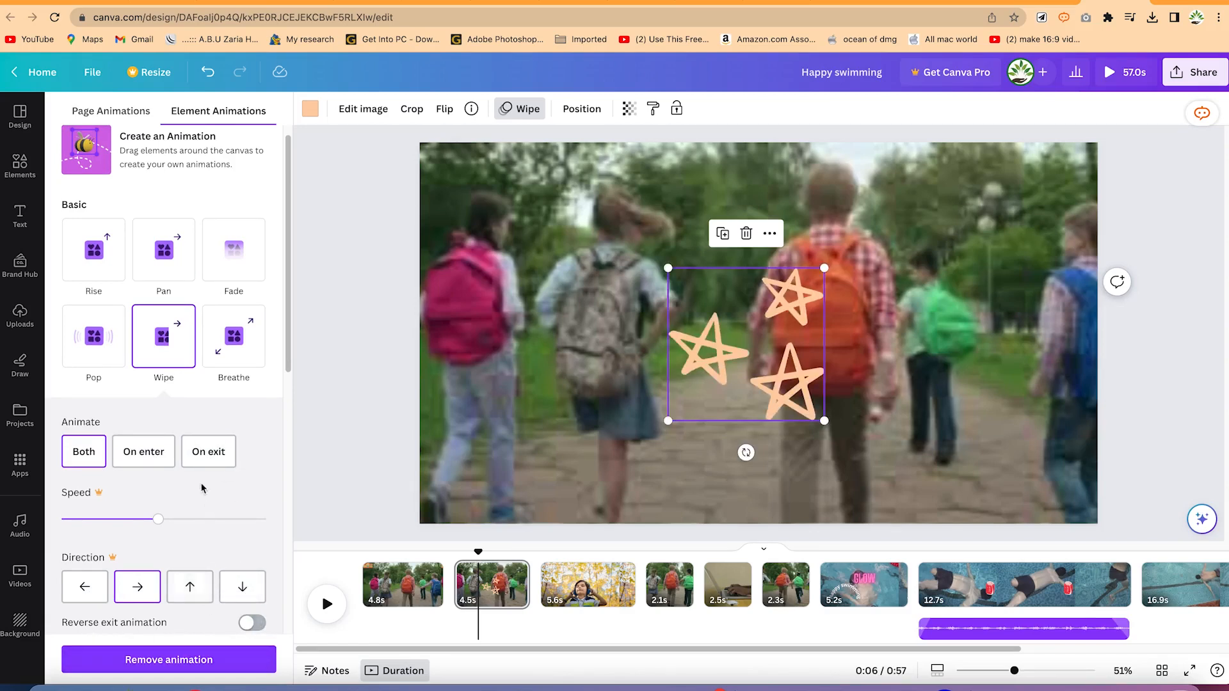
click(256, 623)
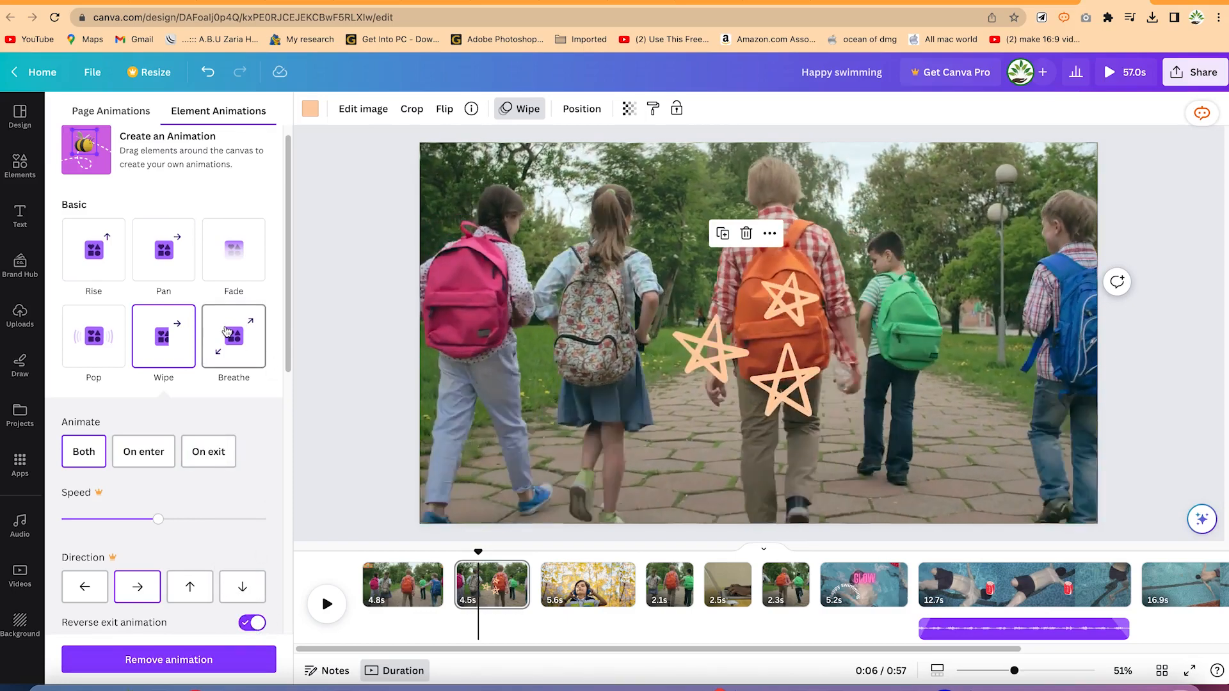
Try the Breathe and Fade animations on the three-stars graphic, and settle on Pan.
click(233, 341)
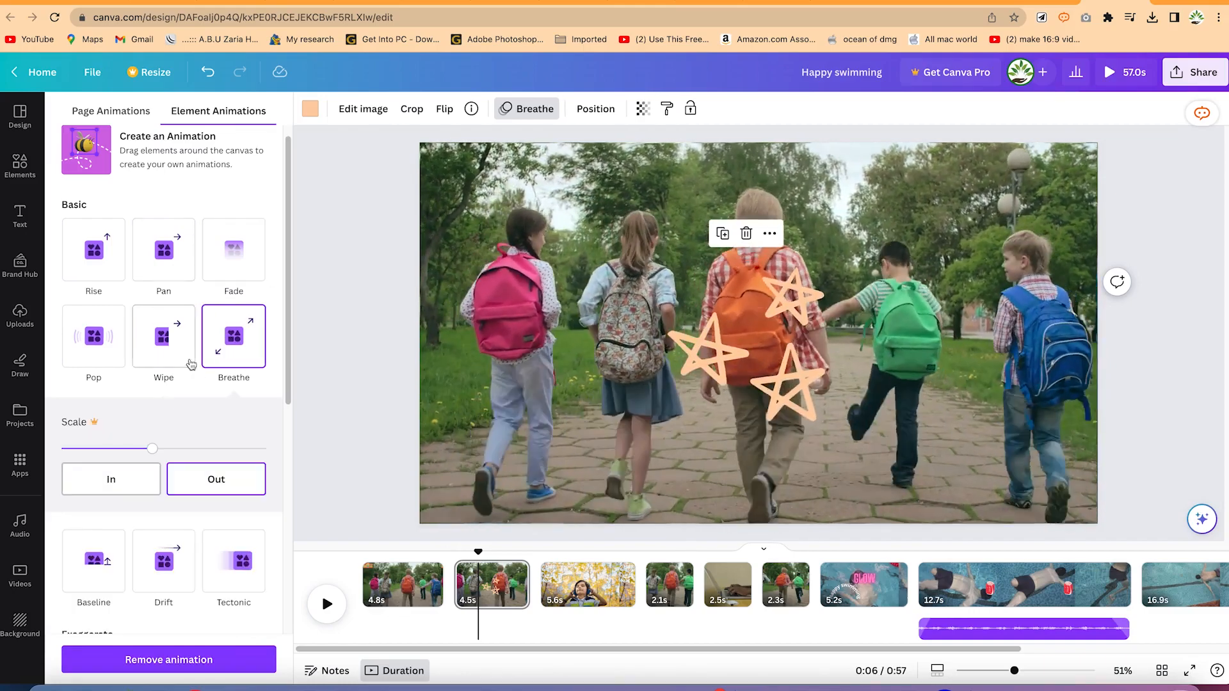
click(217, 268)
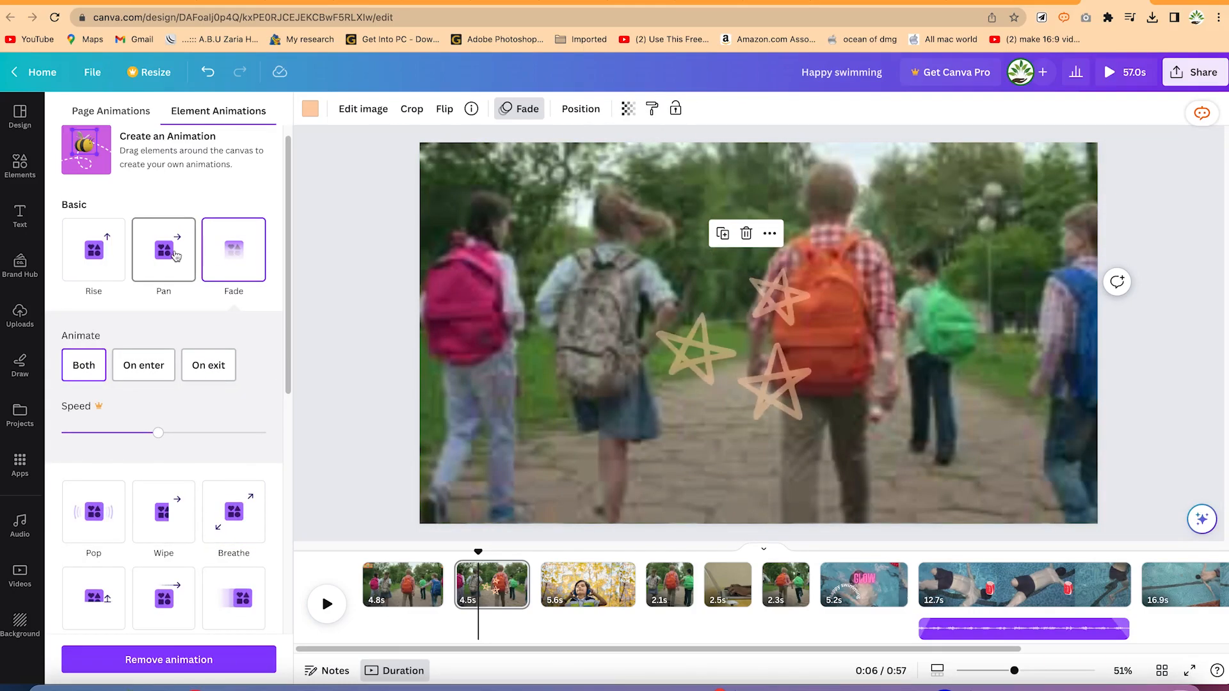
click(164, 253)
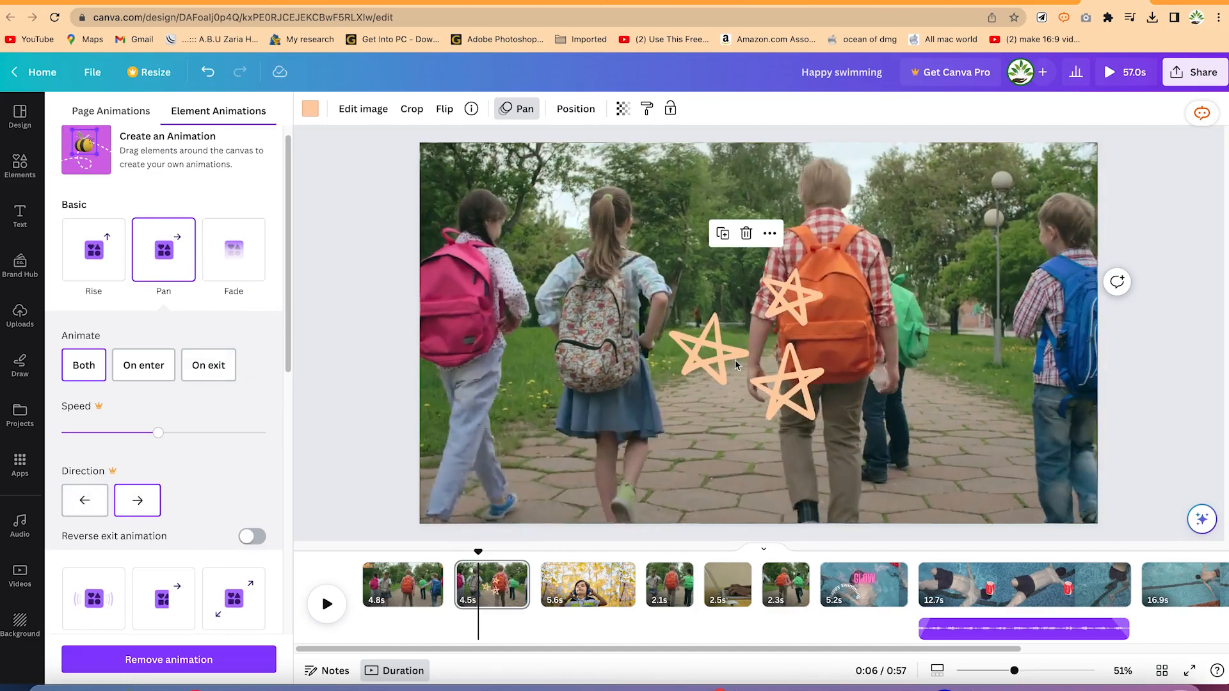
Add the featured megaphone graphic to the 4.8 s clip, shrunk into the frame's lower-right corner, and paste a copy onto the 5.6 s clip.
click(25, 167)
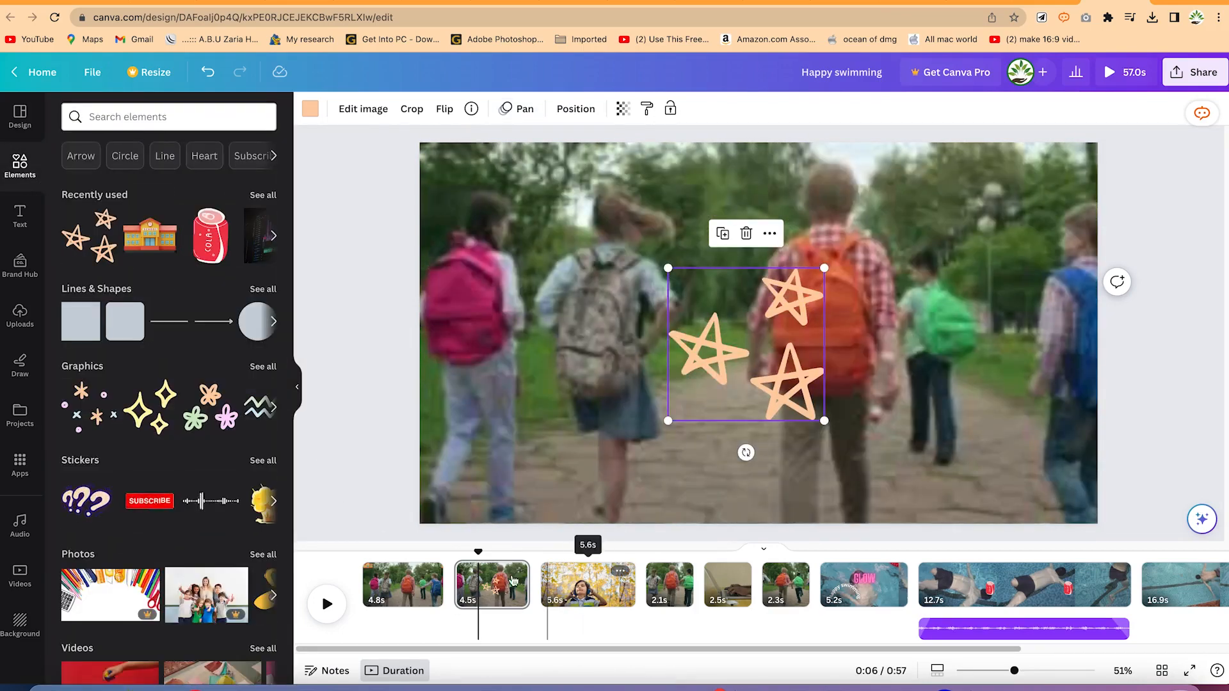
click(397, 574)
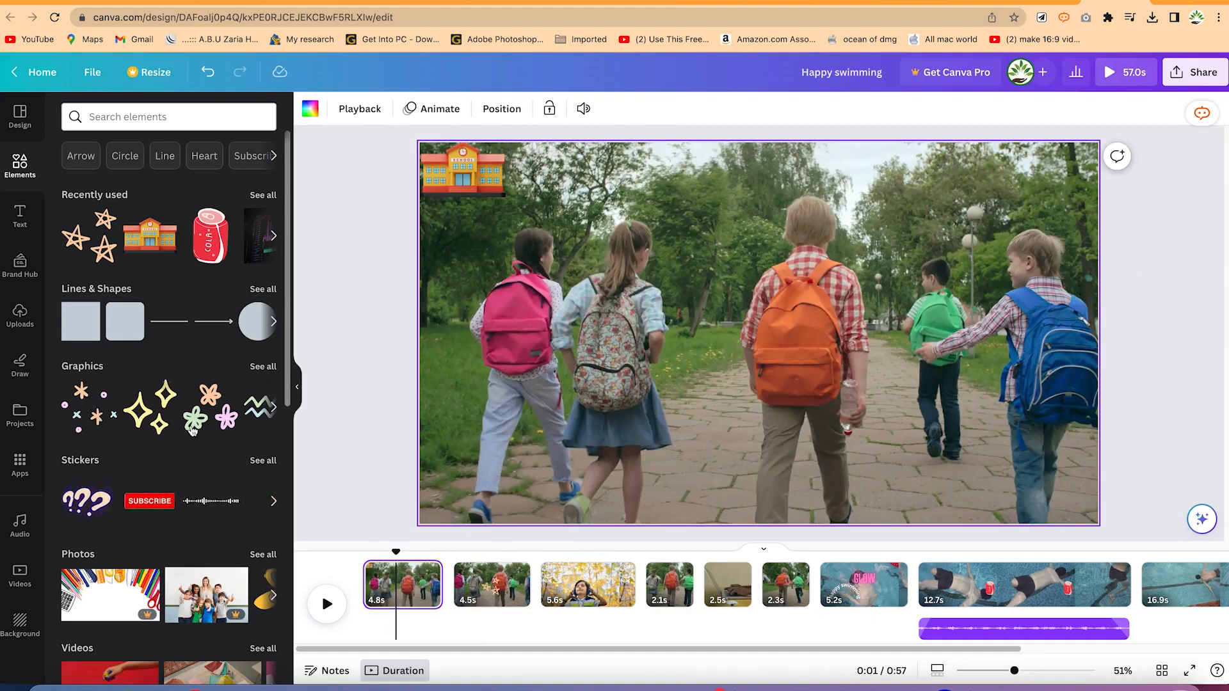
scroll(260, 367, down, 1)
click(260, 364)
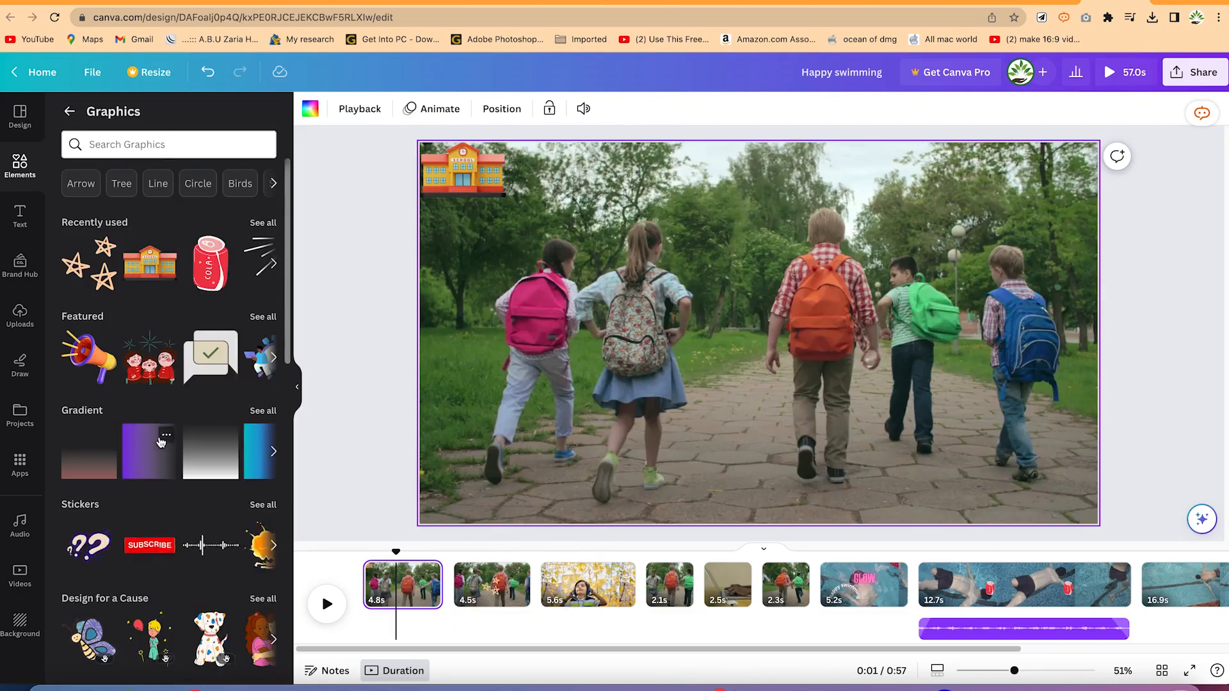
drag(80, 349, 719, 181)
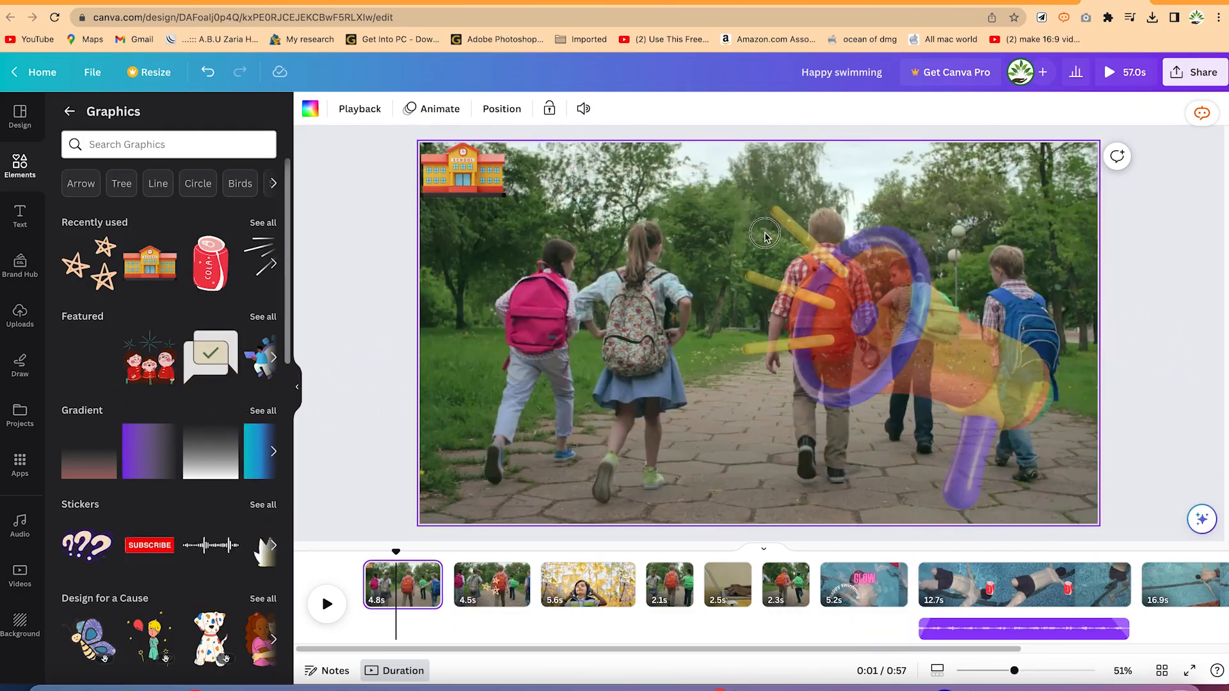
drag(803, 262, 965, 422)
drag(1009, 466, 1059, 485)
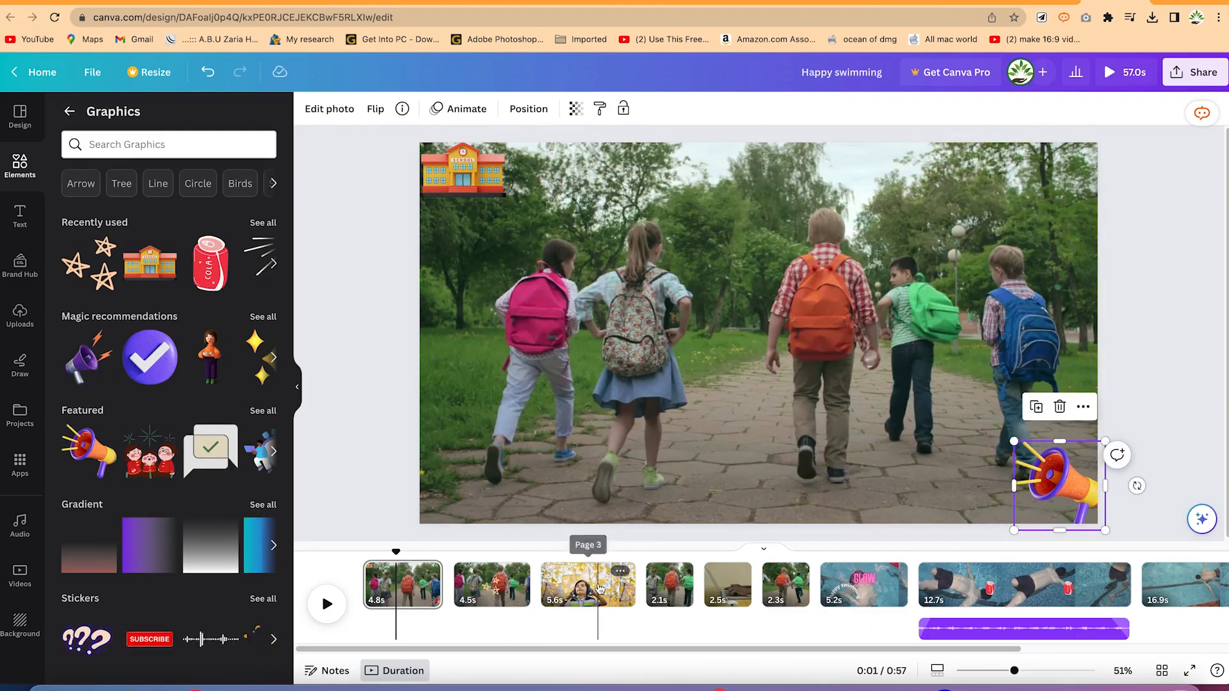
click(584, 579)
key(ctrl+v)
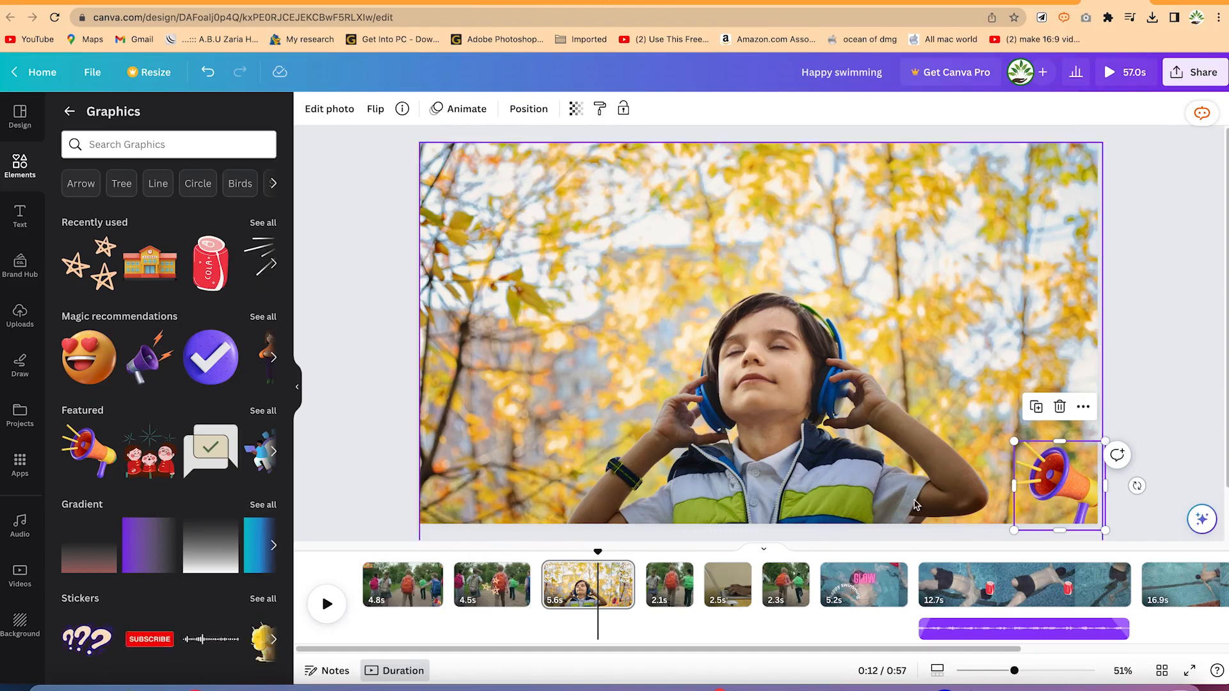
Add a blank page after the 16.9 s clip at the end of the timeline and insert a default heading on it.
drag(819, 649, 1170, 645)
click(1196, 579)
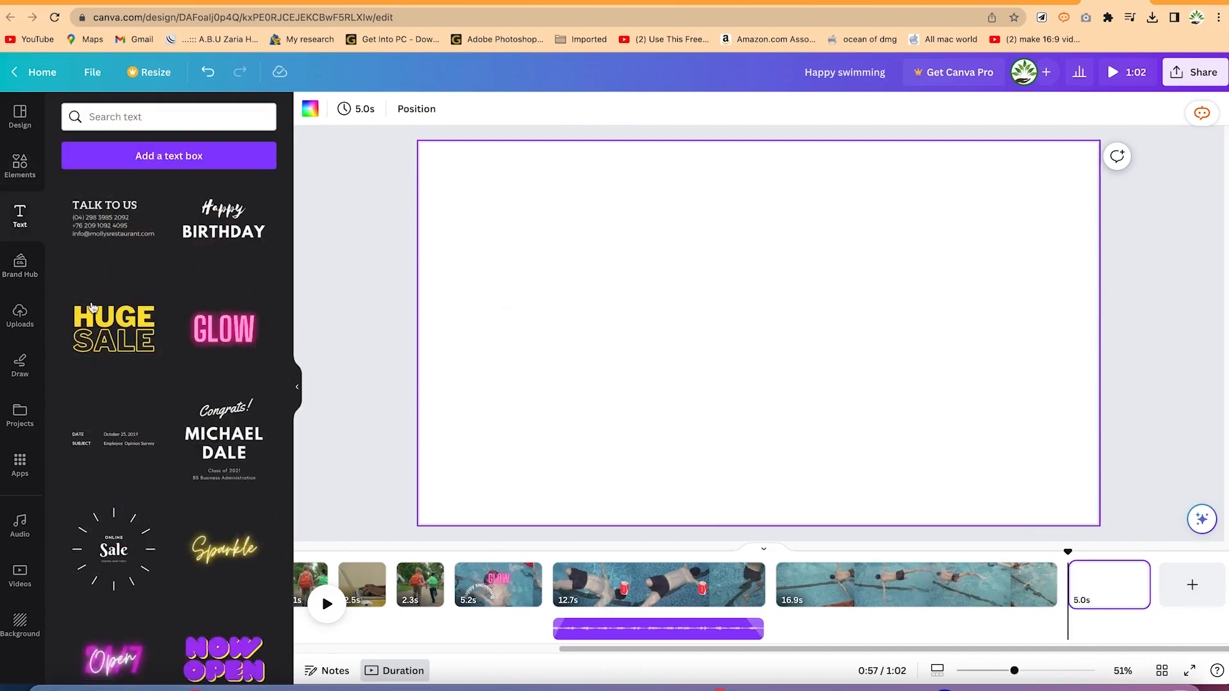
scroll(193, 355, up, 6)
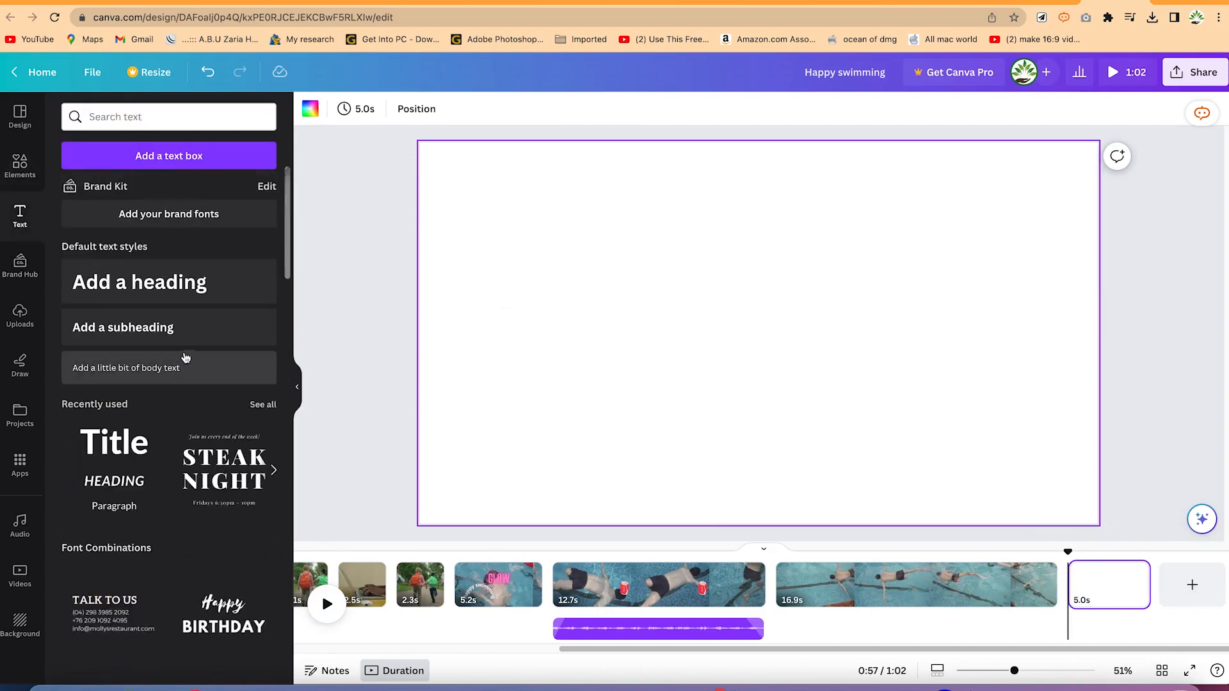
click(156, 300)
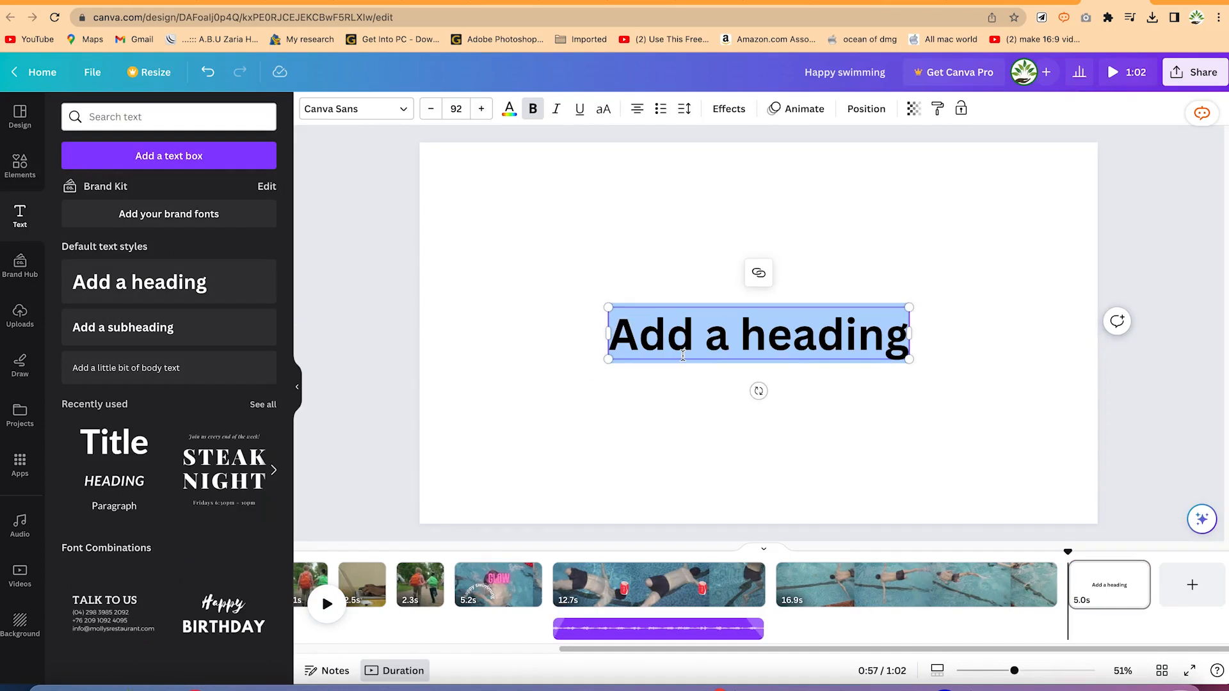
Write "Thanks for Watching" and "Please remember to subscribe" on two lines of the heading, and move it up to about mid-page.
text(Thanks for)
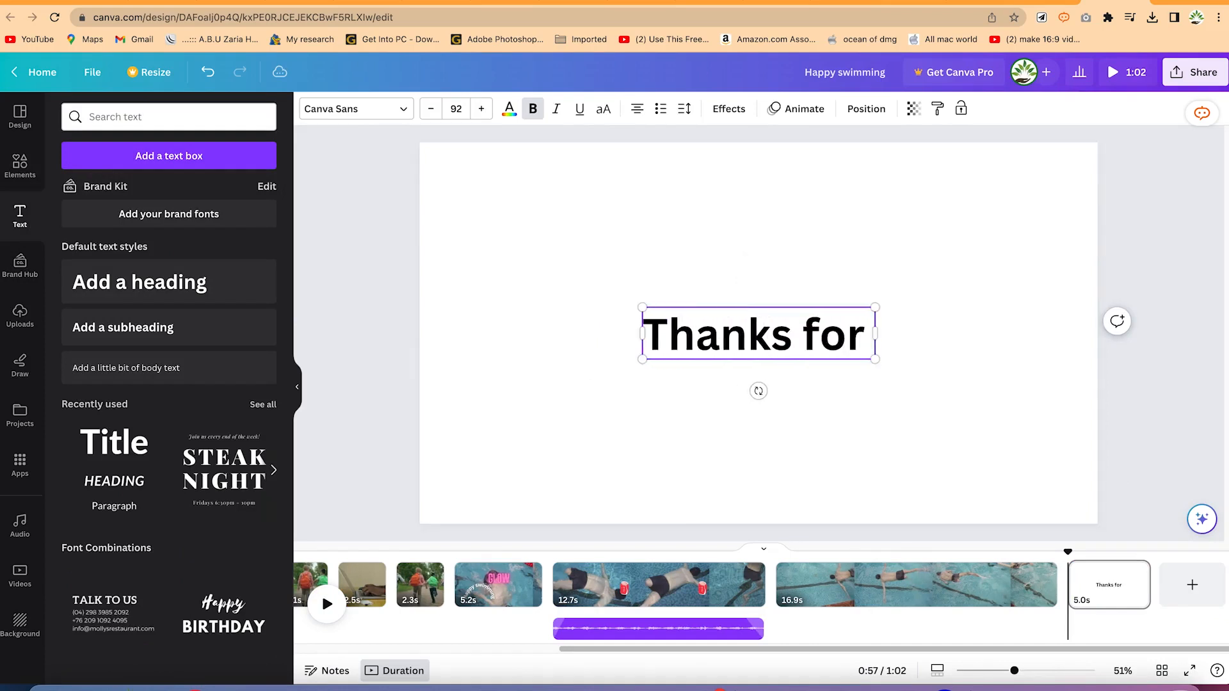
text( Watching)
key(Return)
text(Please remember)
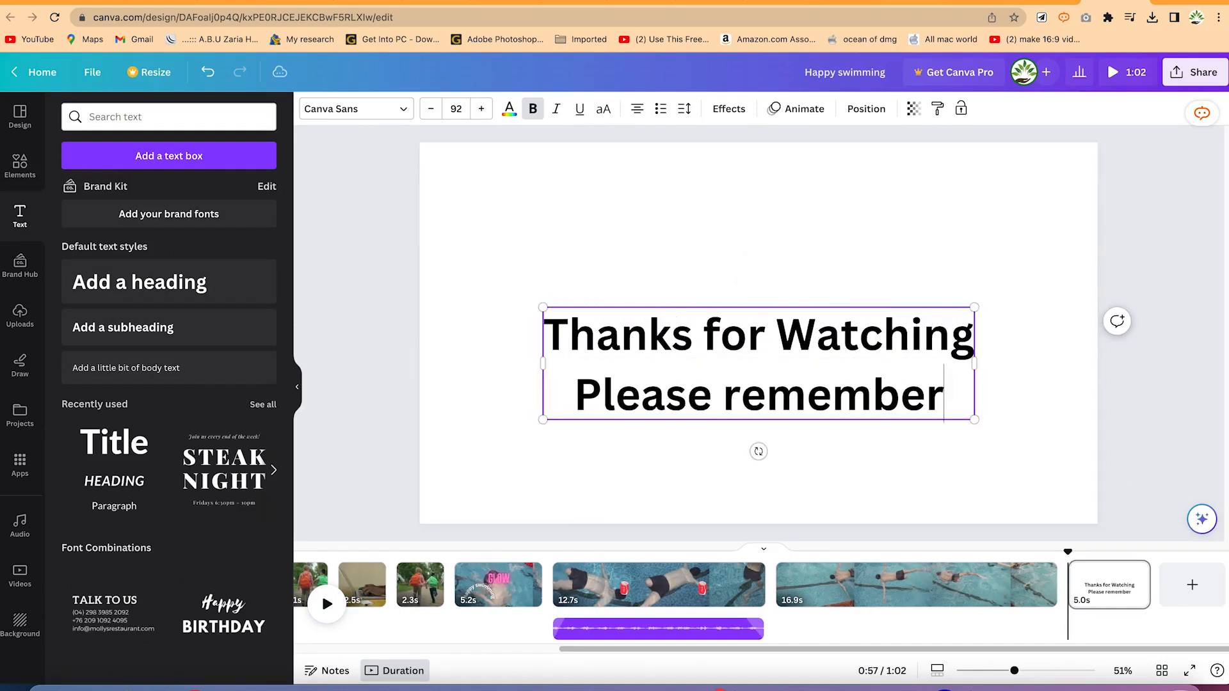
text( to subscribe)
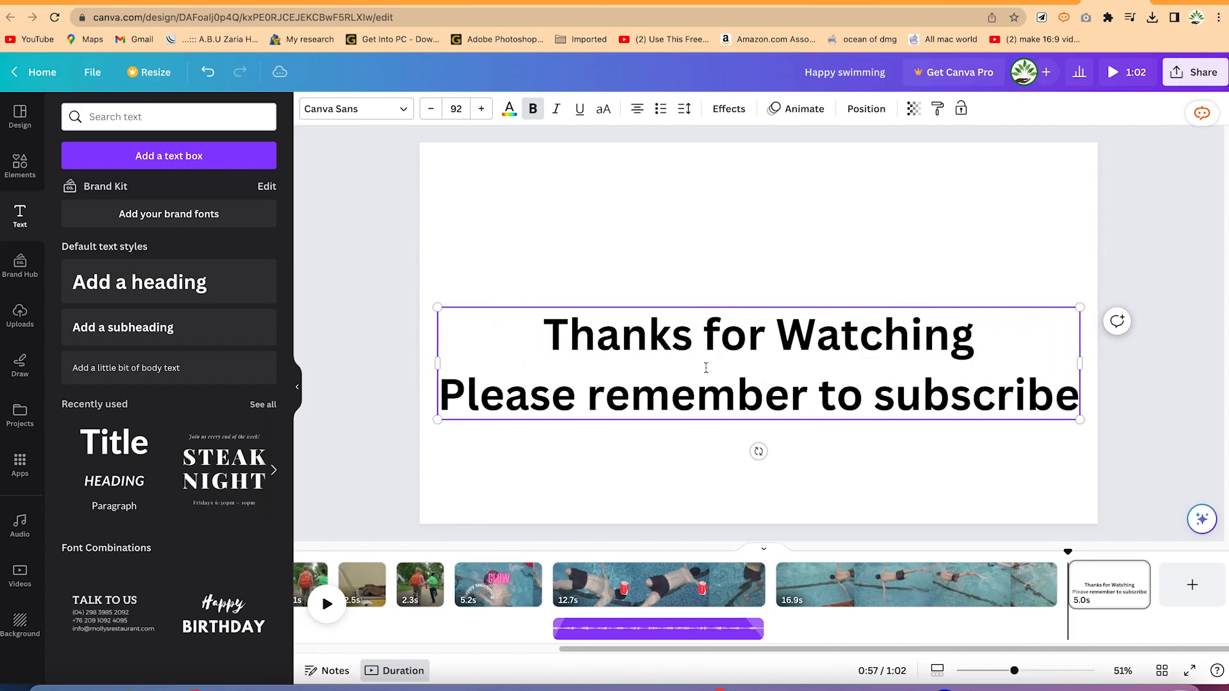
click(818, 269)
drag(798, 354, 795, 292)
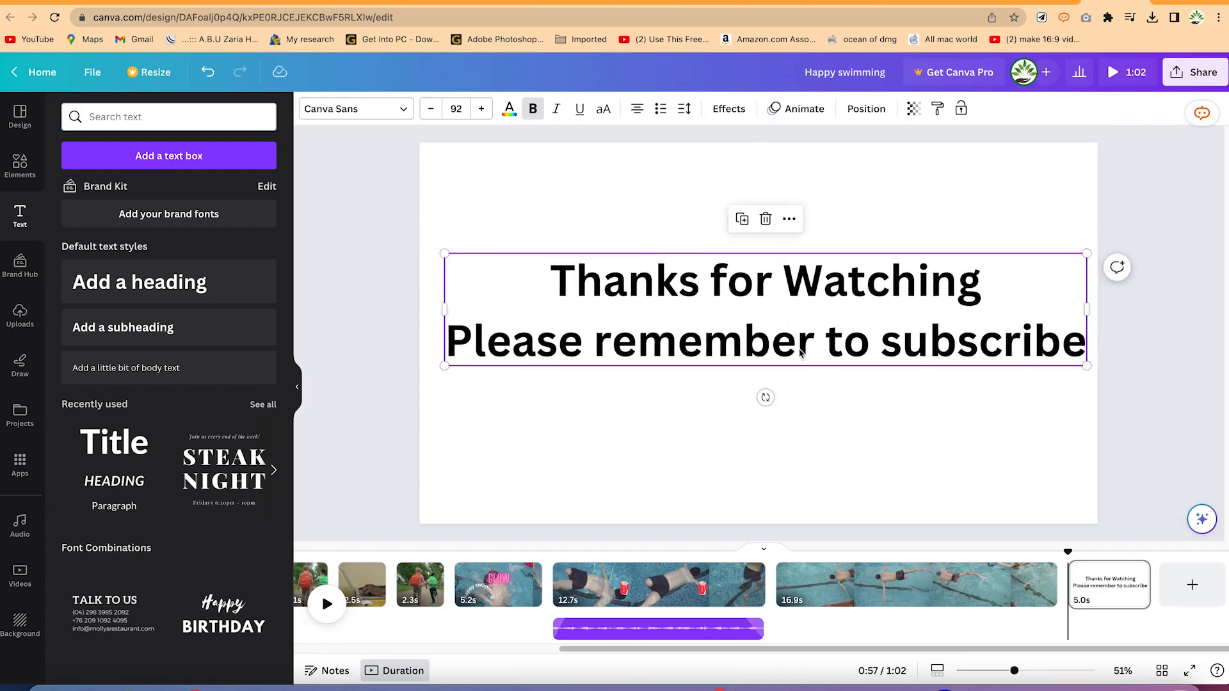